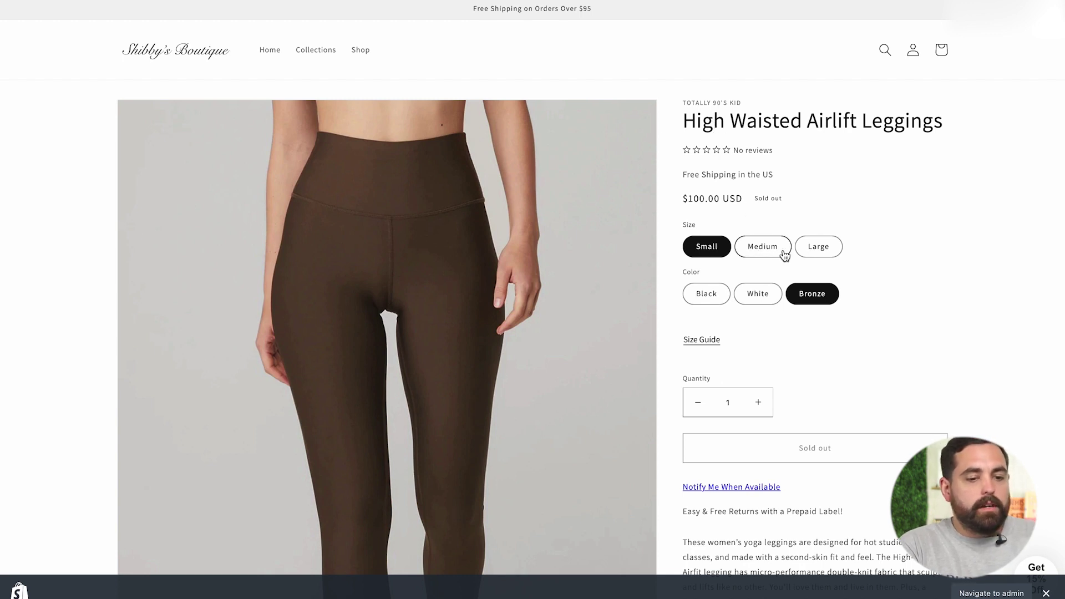
# Step: Try the Small, Medium and Large sizes with the Black, White and Bronze colors on the High Waisted Airlift Leggings page
pyautogui.click(759, 250)
pyautogui.click(798, 248)
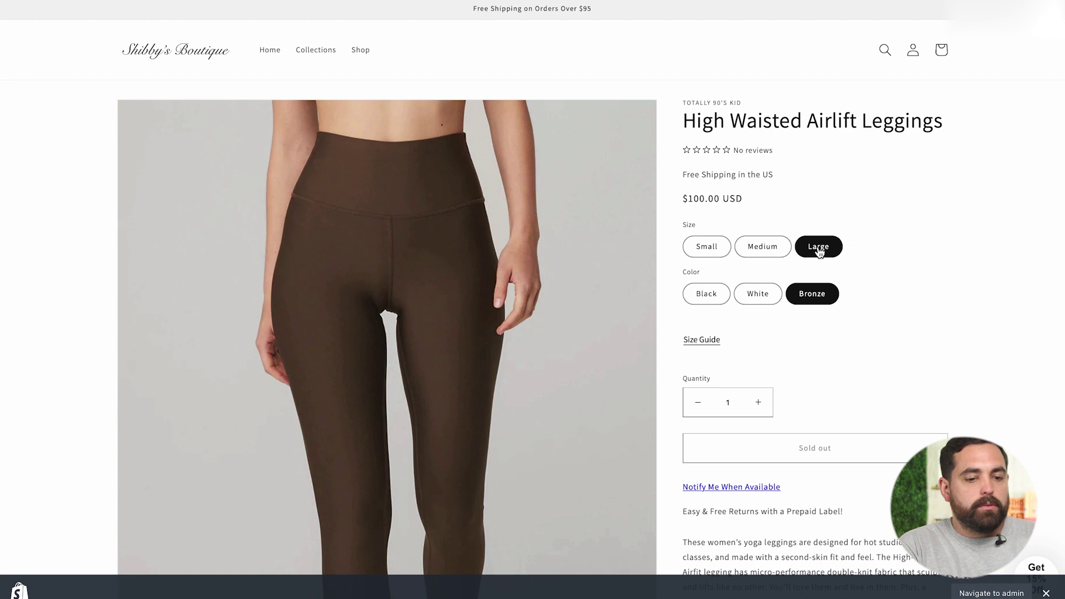
pyautogui.click(772, 253)
pyautogui.click(706, 299)
pyautogui.click(757, 299)
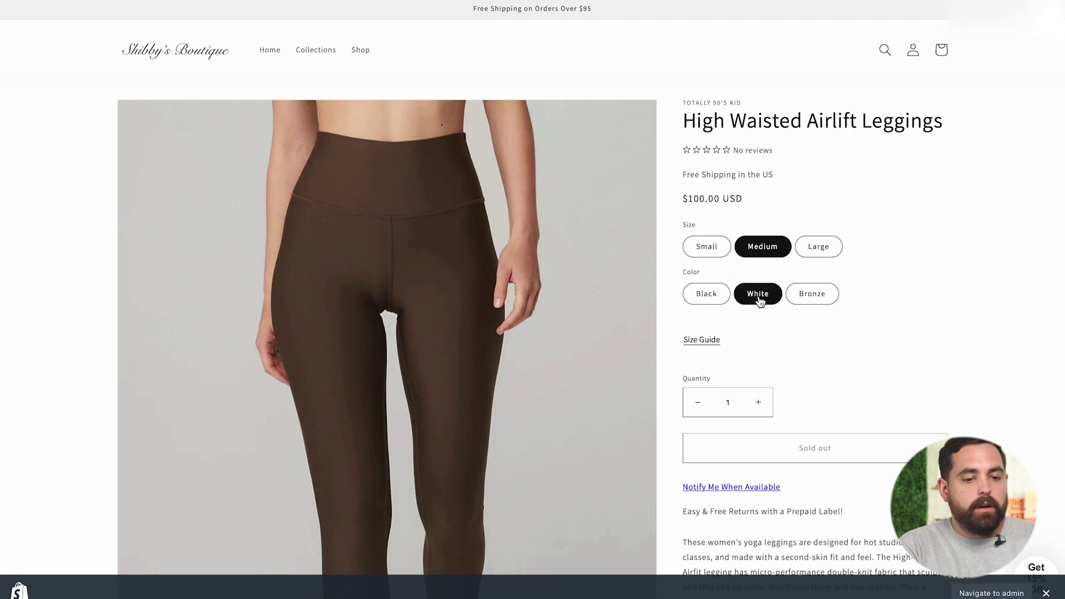
pyautogui.click(812, 298)
pyautogui.click(773, 302)
pyautogui.click(690, 300)
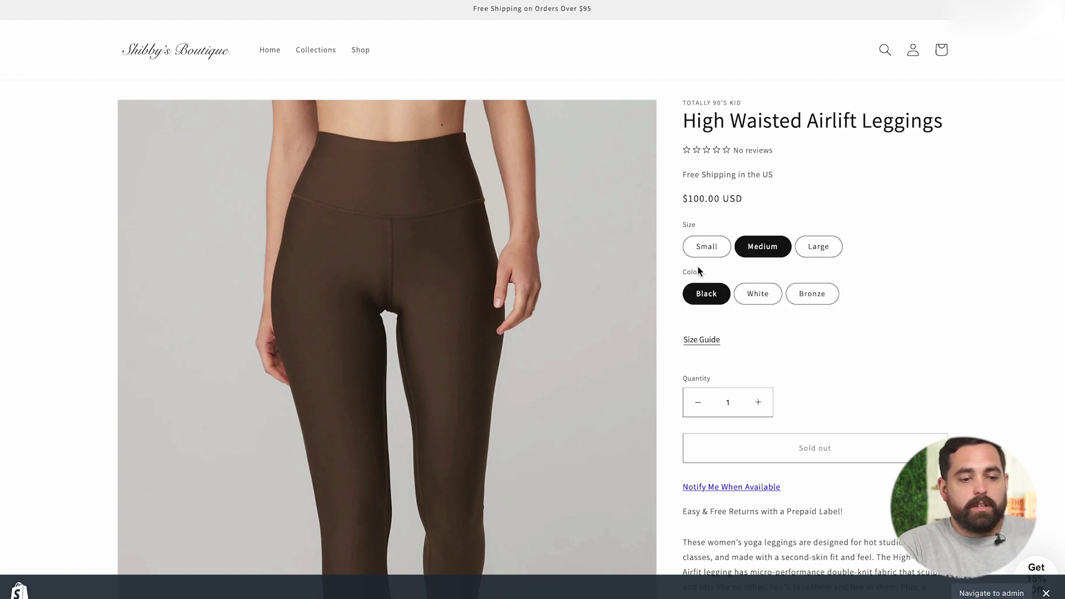
pyautogui.click(718, 246)
pyautogui.click(801, 249)
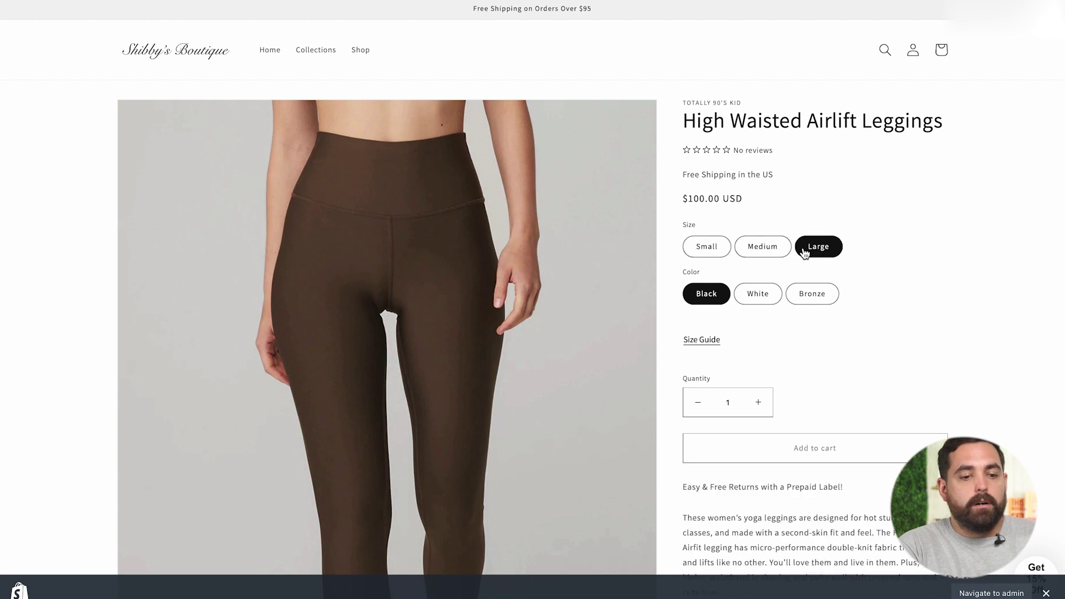
pyautogui.click(766, 252)
pyautogui.click(691, 253)
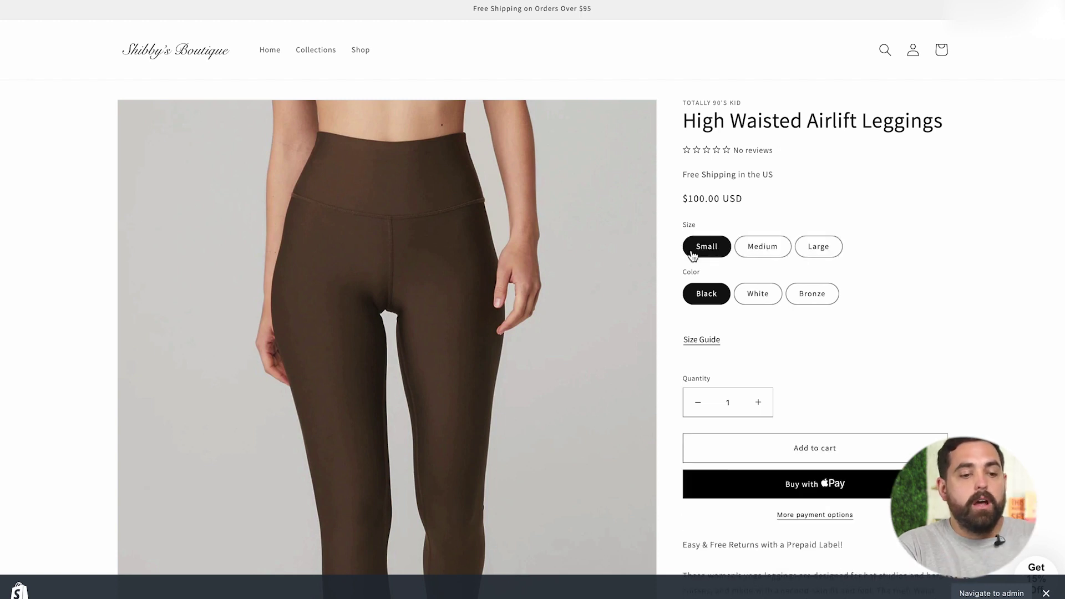
pyautogui.click(765, 253)
pyautogui.click(813, 253)
pyautogui.click(761, 297)
pyautogui.click(711, 301)
pyautogui.click(804, 300)
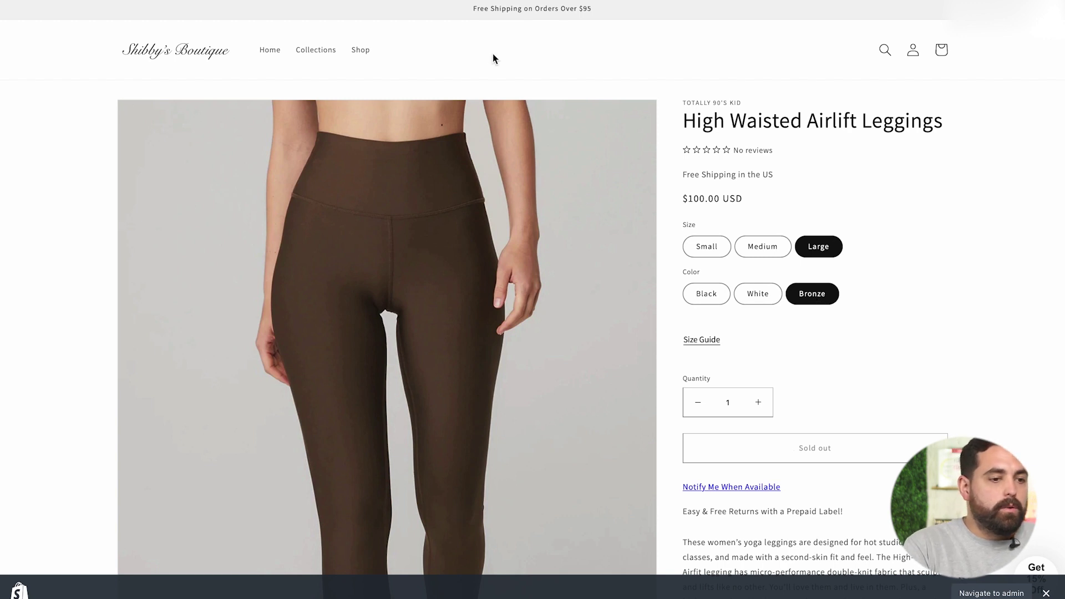
# Step: Switch to the Shopify admin and open the code editor for the live theme, Copy of Updated copy of Dawn
pyautogui.click(410, 0)
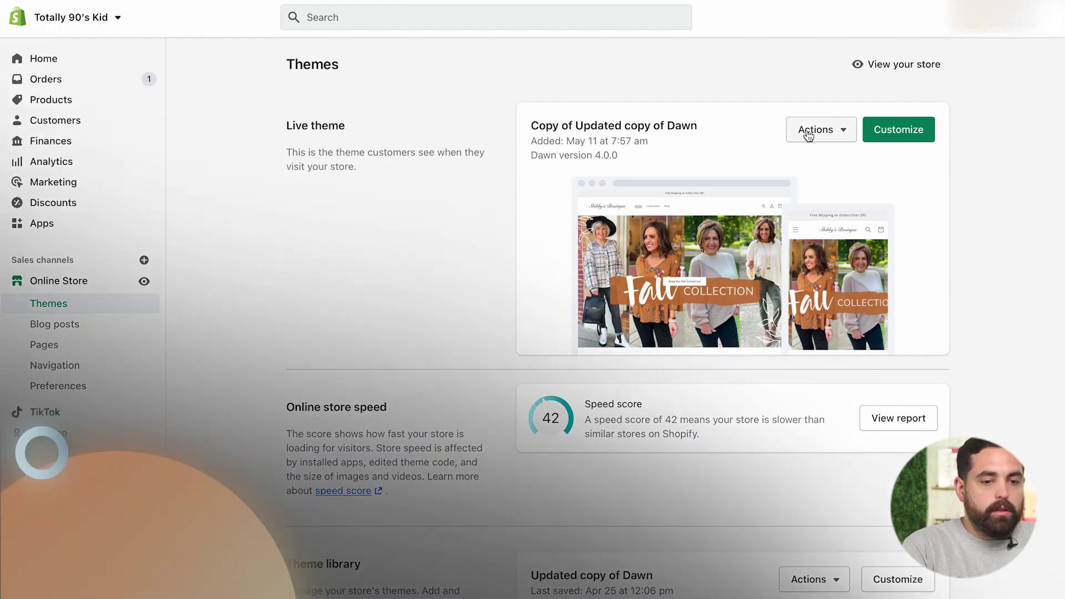
pyautogui.click(810, 132)
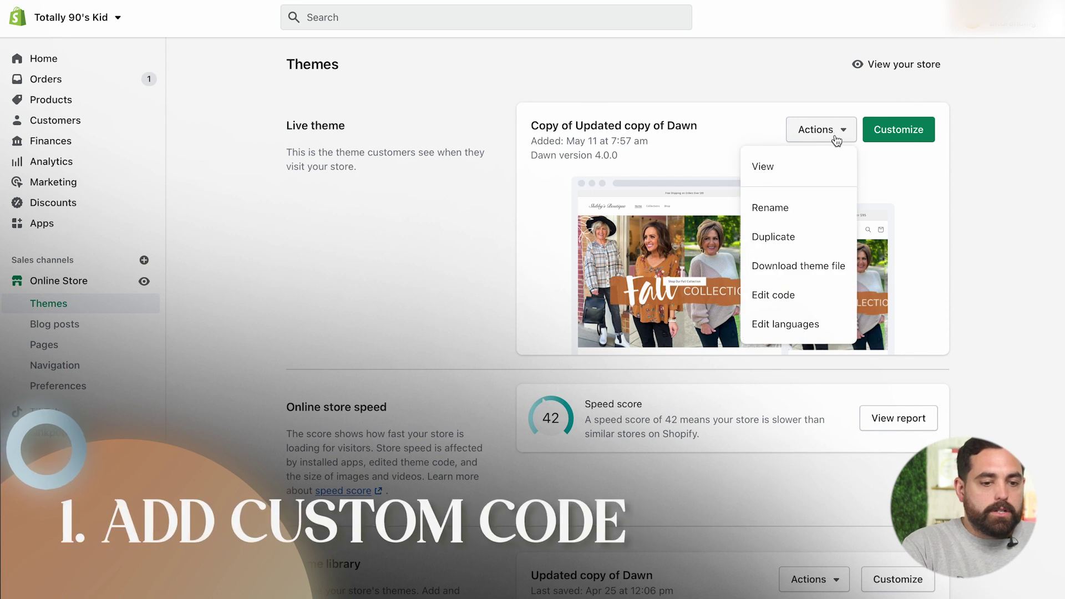
pyautogui.click(770, 301)
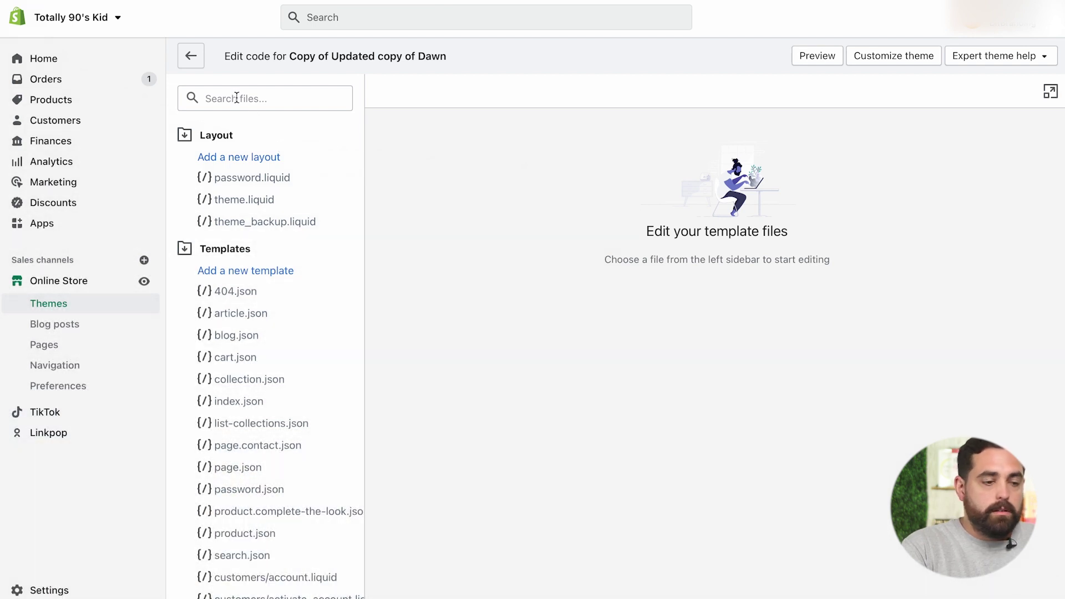
# Step: Filter the theme files by "main" and open main-product.liquid from the Sections folder
pyautogui.click(236, 98)
pyautogui.write('main p')
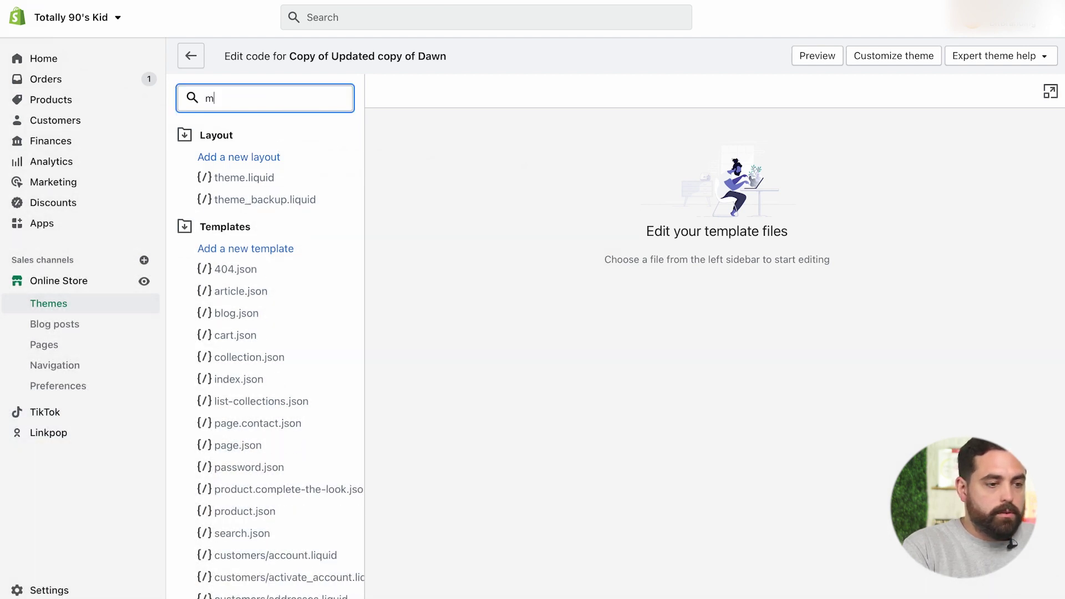
pyautogui.press('BackSpace')
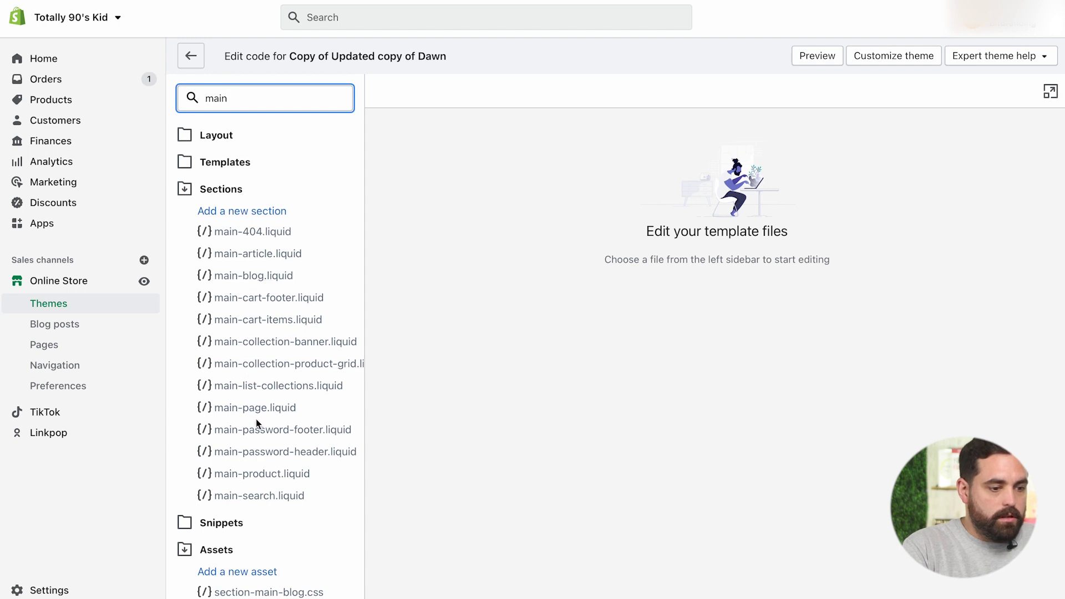
pyautogui.click(254, 473)
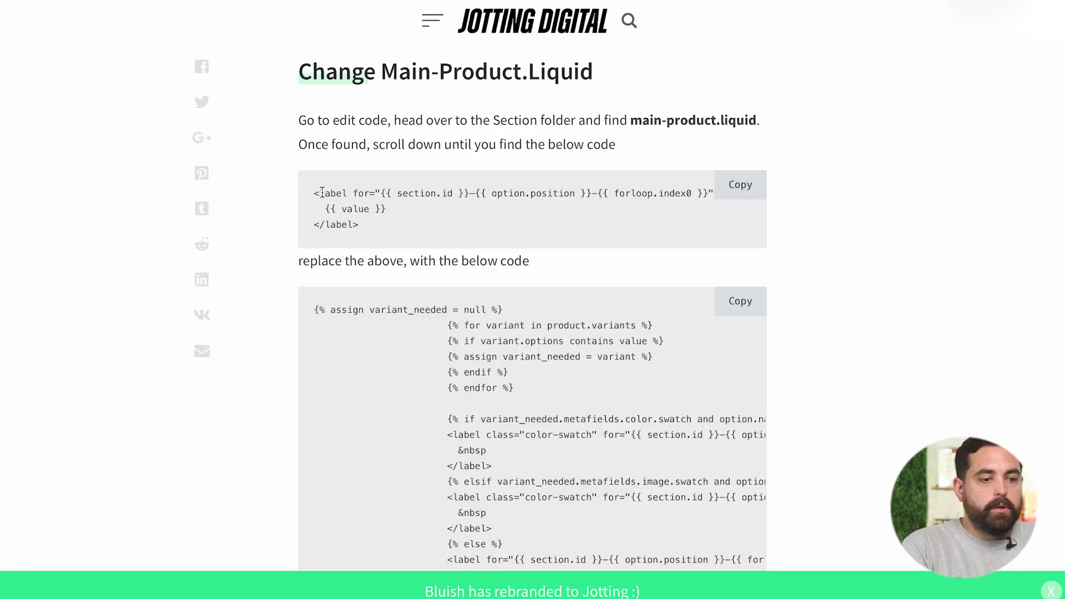
# Step: Take the term option.position from the original label snippet in the Jotting tutorial and search main-product.liquid for it
pyautogui.moveTo(320, 192); pyautogui.dragTo(361, 206)
pyautogui.click(394, 225)
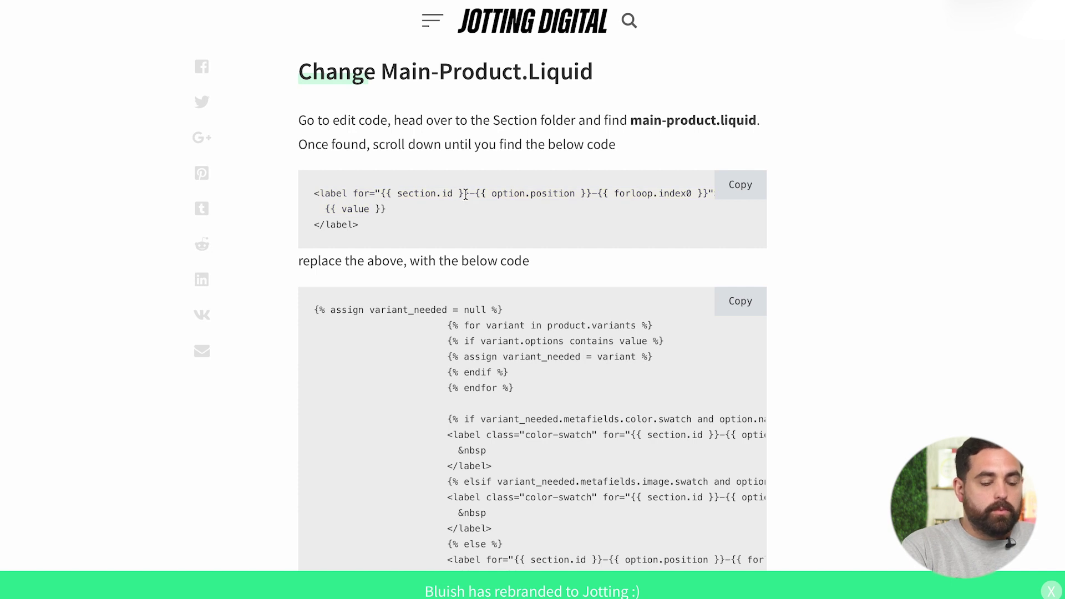
pyautogui.moveTo(529, 195); pyautogui.dragTo(571, 195)
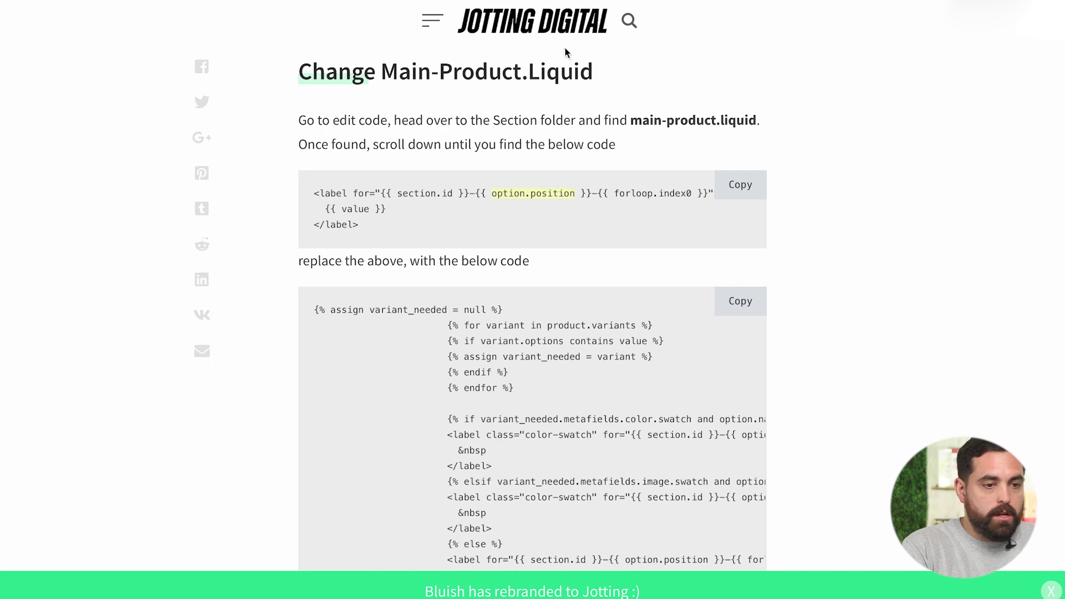
pyautogui.click(282, 2)
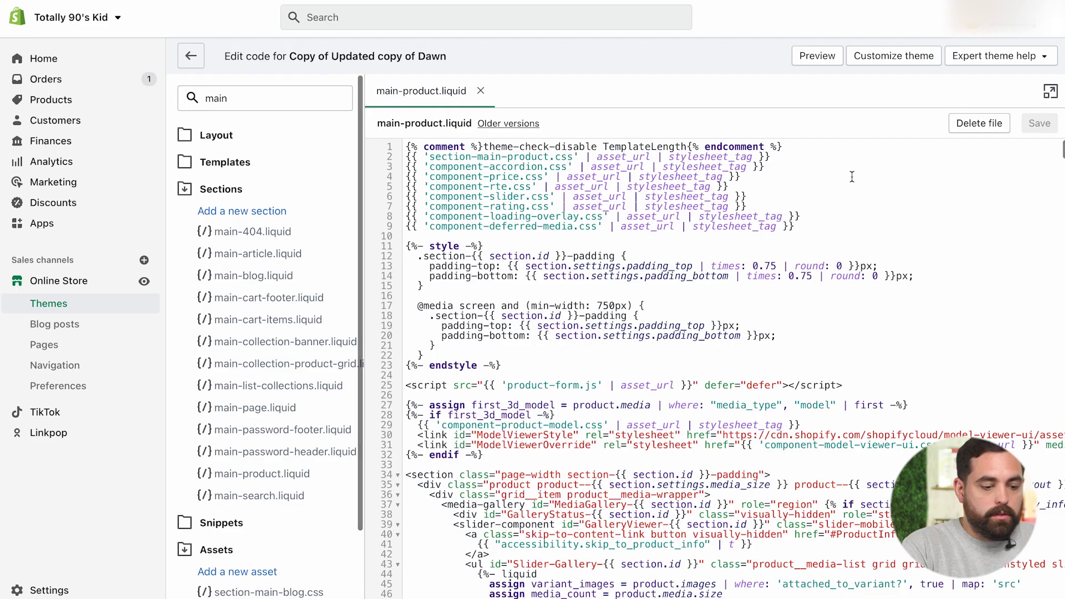
pyautogui.hotkey('ctrl', 'f')
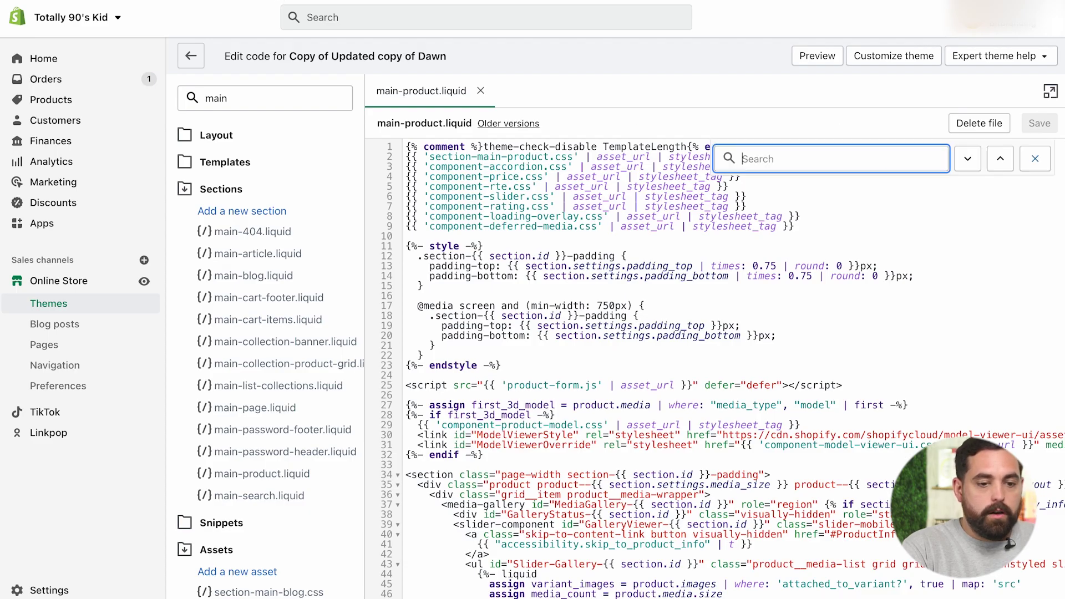
pyautogui.write('option.position')
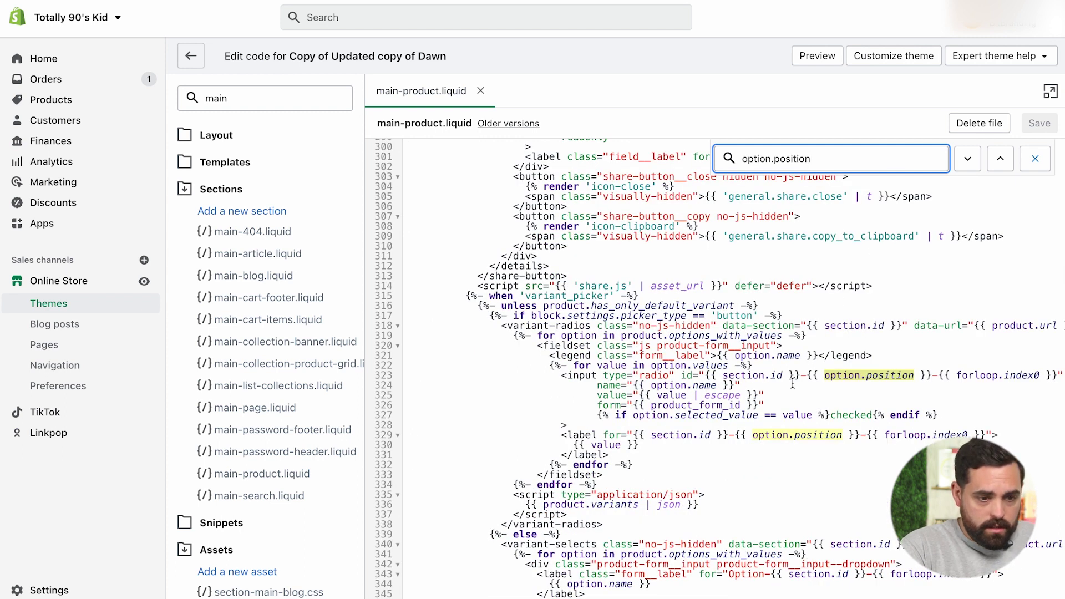
# Step: Replace the option label block in main-product.liquid with the tutorial's variant_needed color-swatch code and save the file
pyautogui.moveTo(561, 434); pyautogui.dragTo(611, 452)
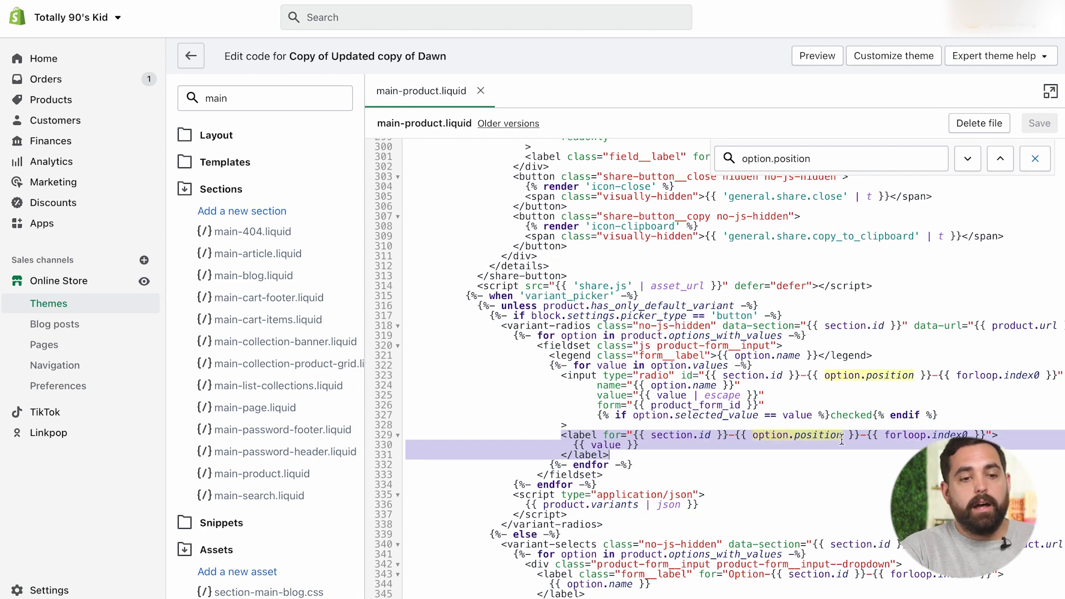
pyautogui.click(854, 1)
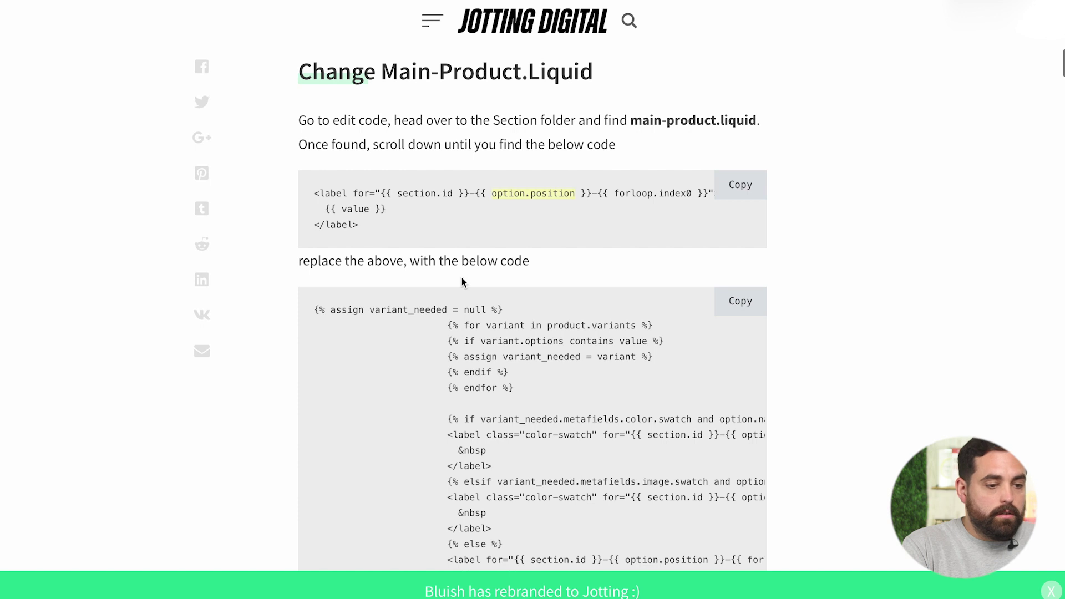
pyautogui.scroll(-4, 461, 283)
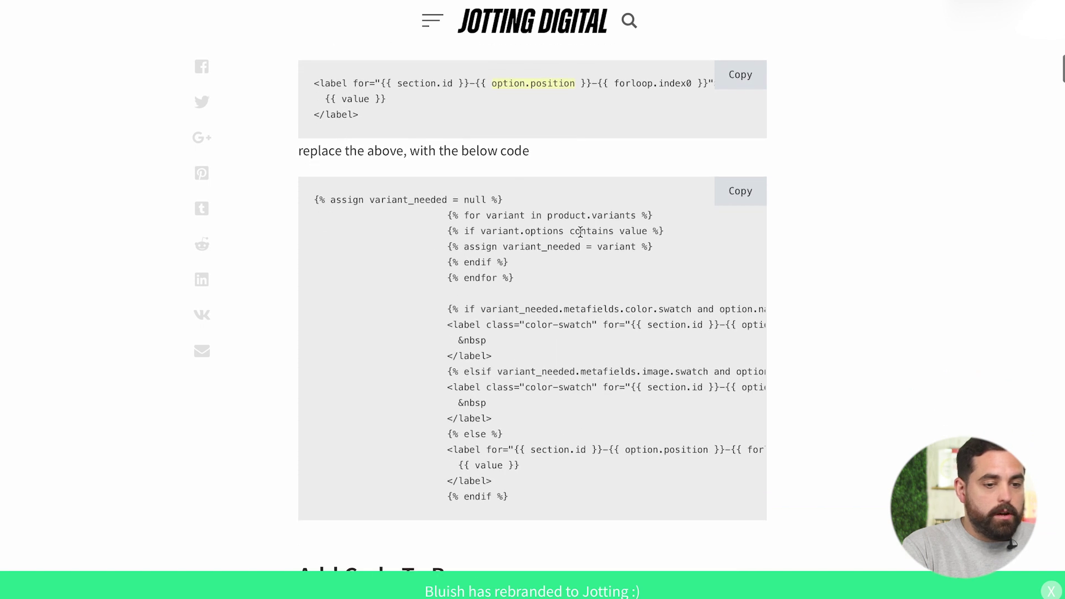
pyautogui.click(741, 191)
pyautogui.click(247, 2)
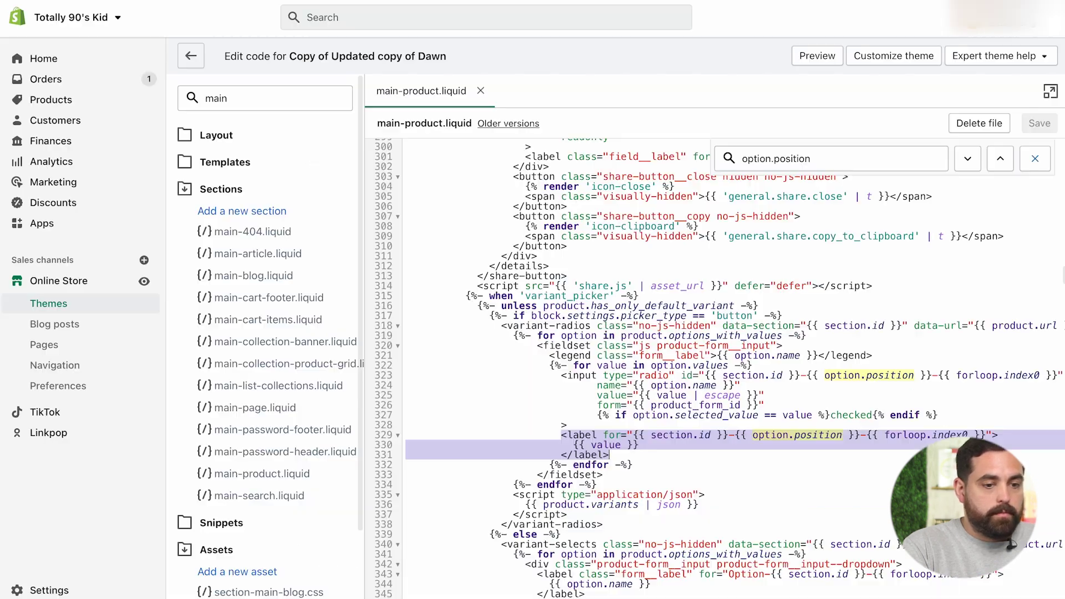
pyautogui.hotkey('ctrl', 'v')
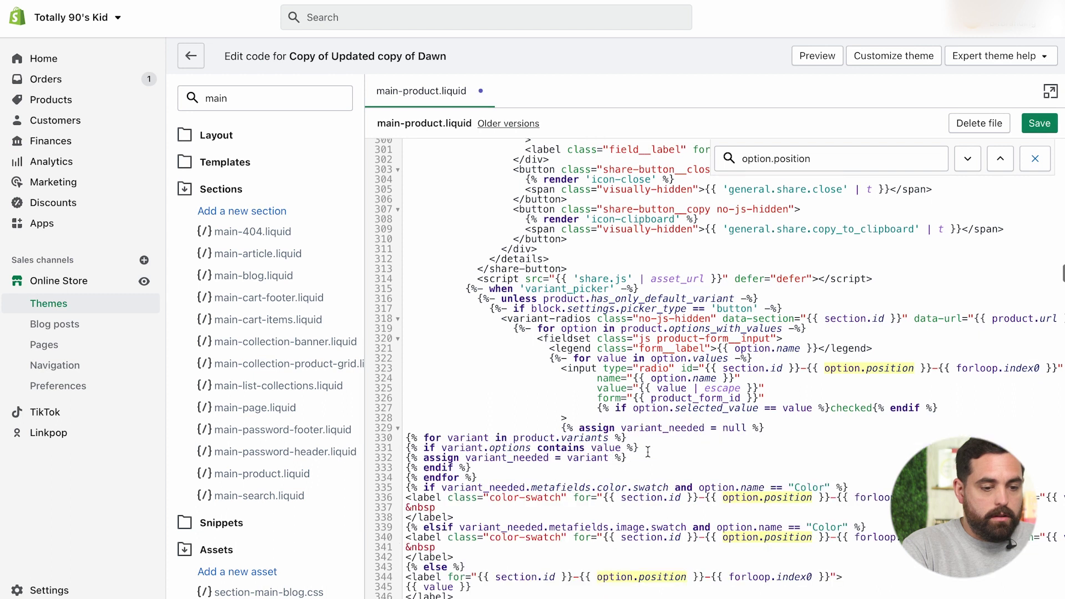
pyautogui.scroll(-4, 647, 452)
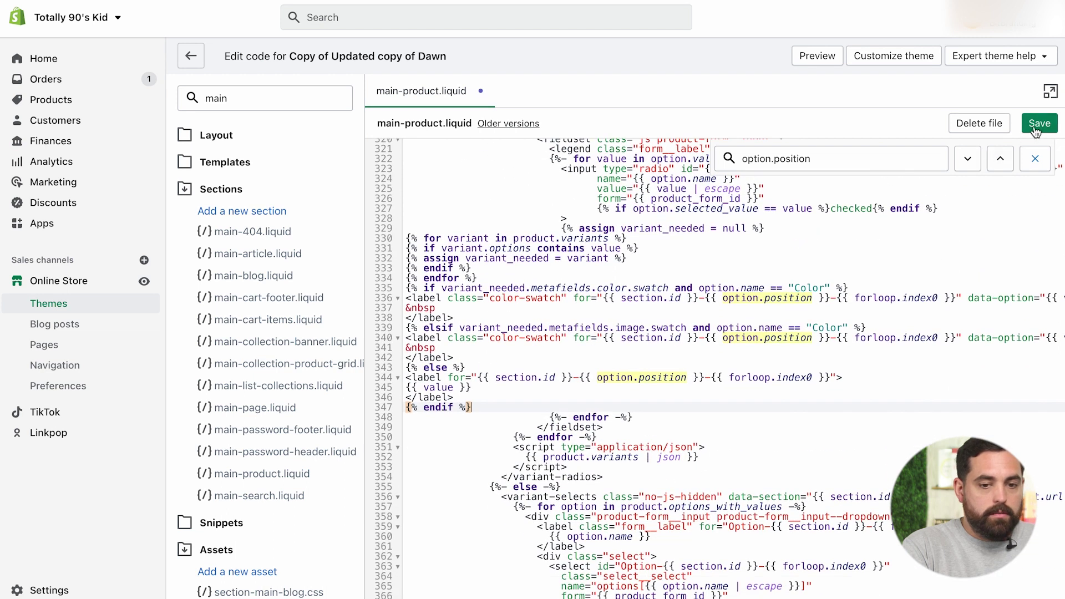
pyautogui.click(1039, 124)
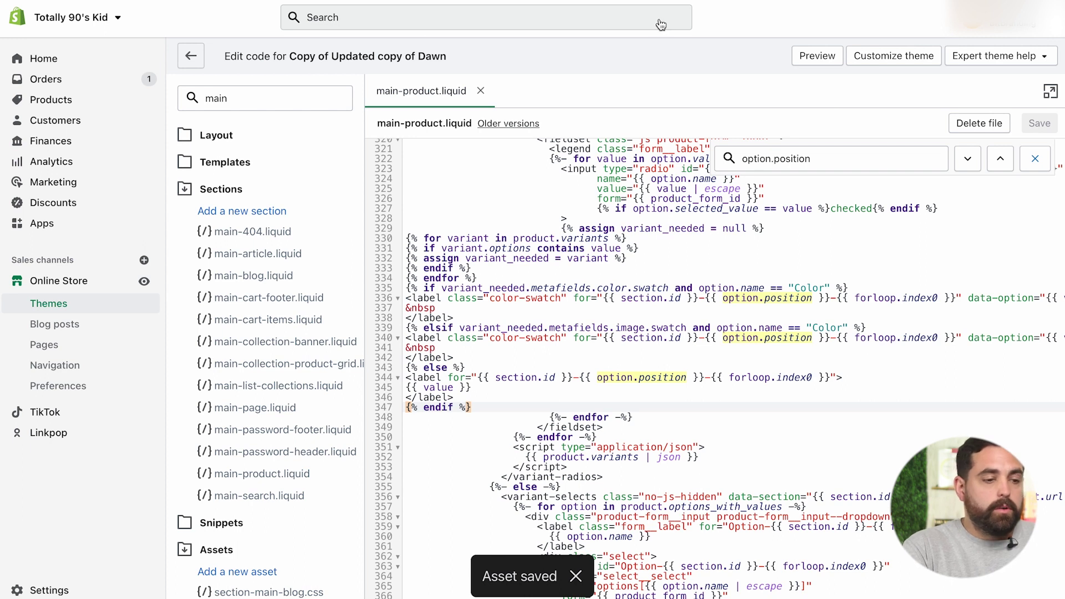
# Step: Filter the theme files by "base" and open base.css from the Assets folder
pyautogui.doubleClick(243, 98)
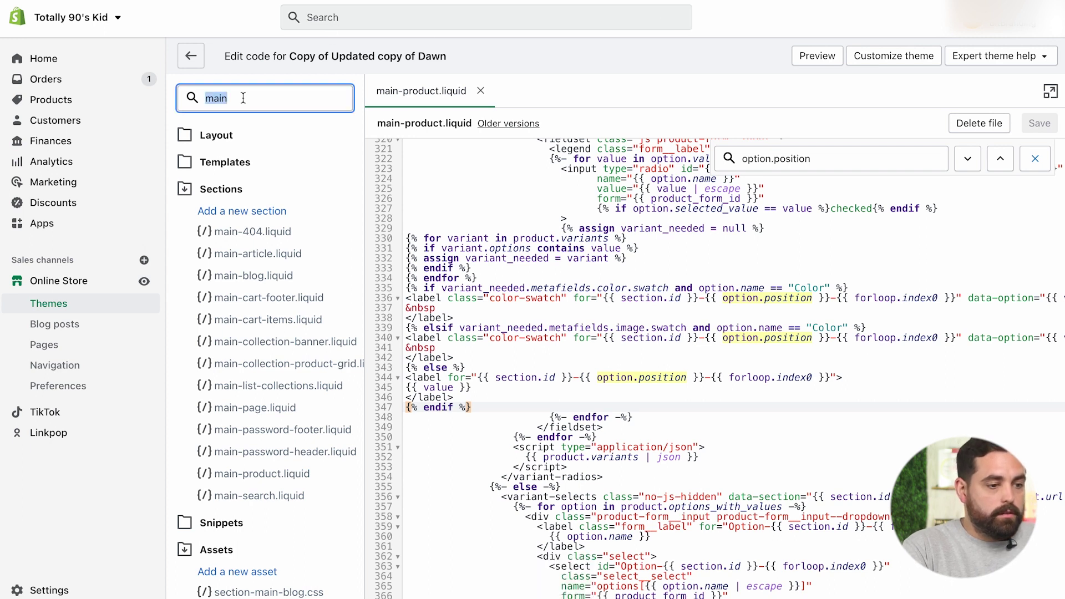
pyautogui.write('base')
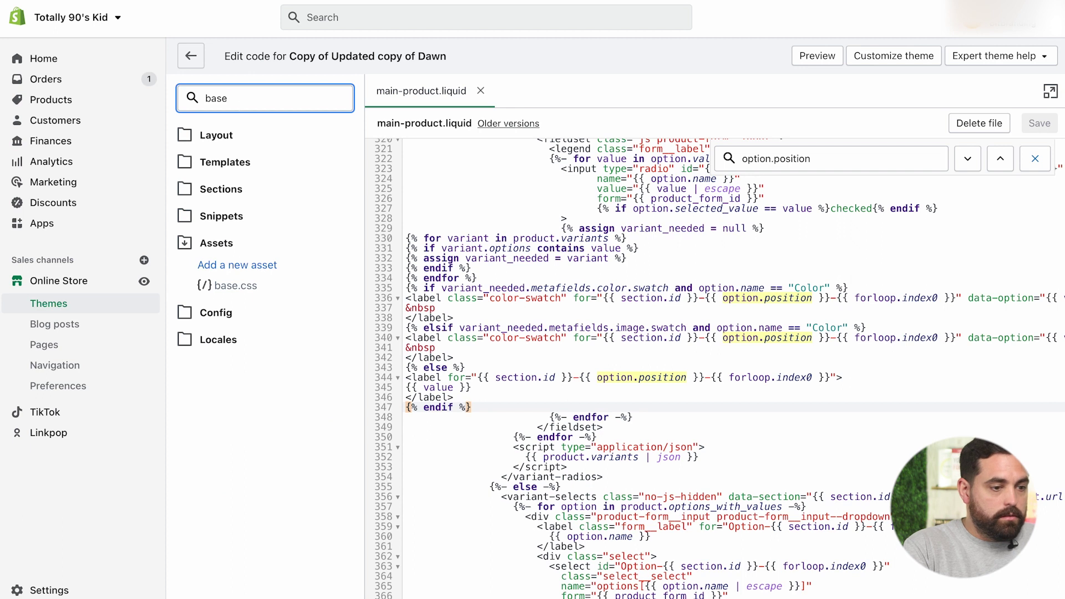
pyautogui.click(233, 287)
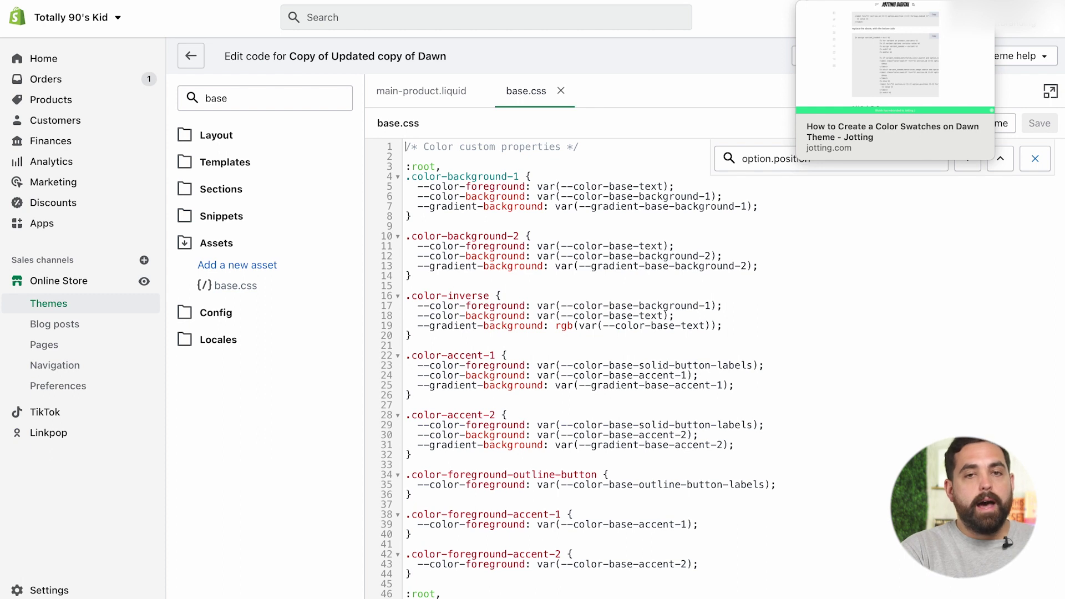
# Step: Copy the tutorial's color-swatch CSS for base.css, paste it at the very end of base.css and save the file
pyautogui.click(854, 1)
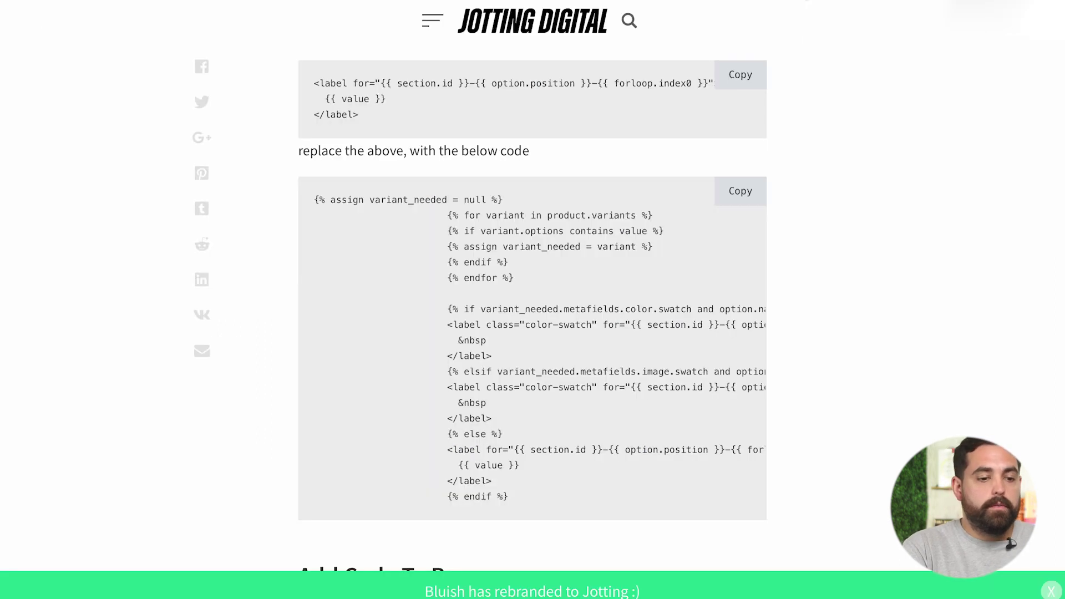
pyautogui.scroll(-7, 632, 217)
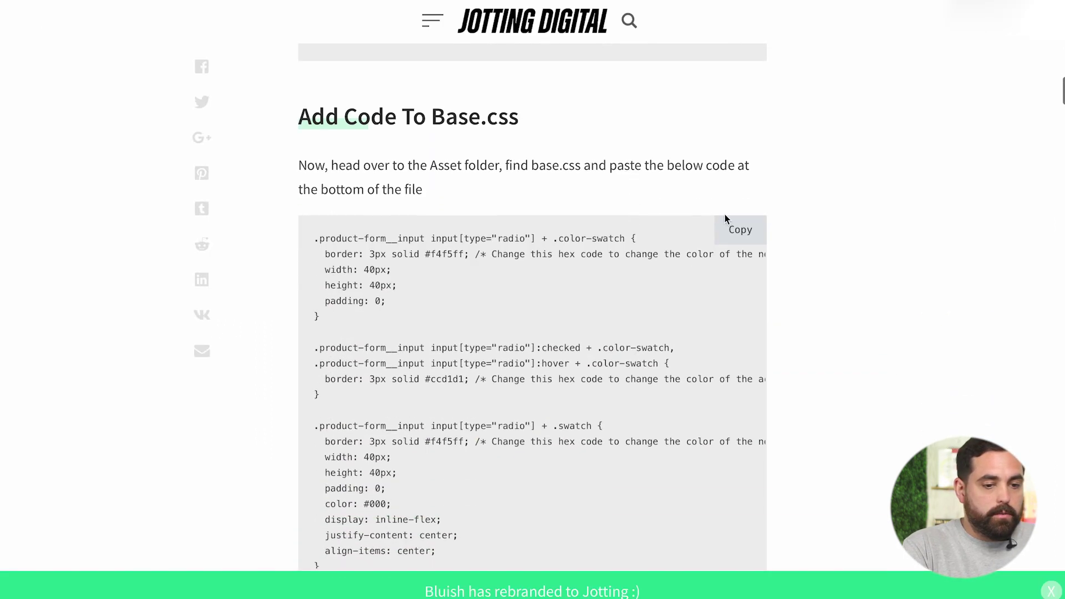
pyautogui.click(750, 240)
pyautogui.scroll(-3, 617, 297)
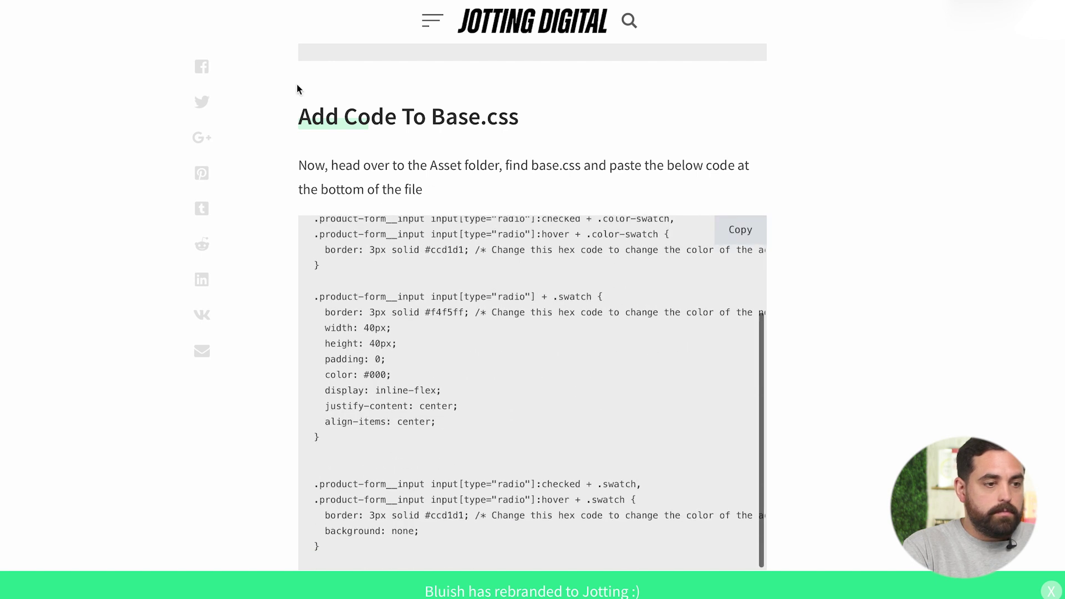
pyautogui.click(220, 2)
pyautogui.scroll(-12, 523, 225)
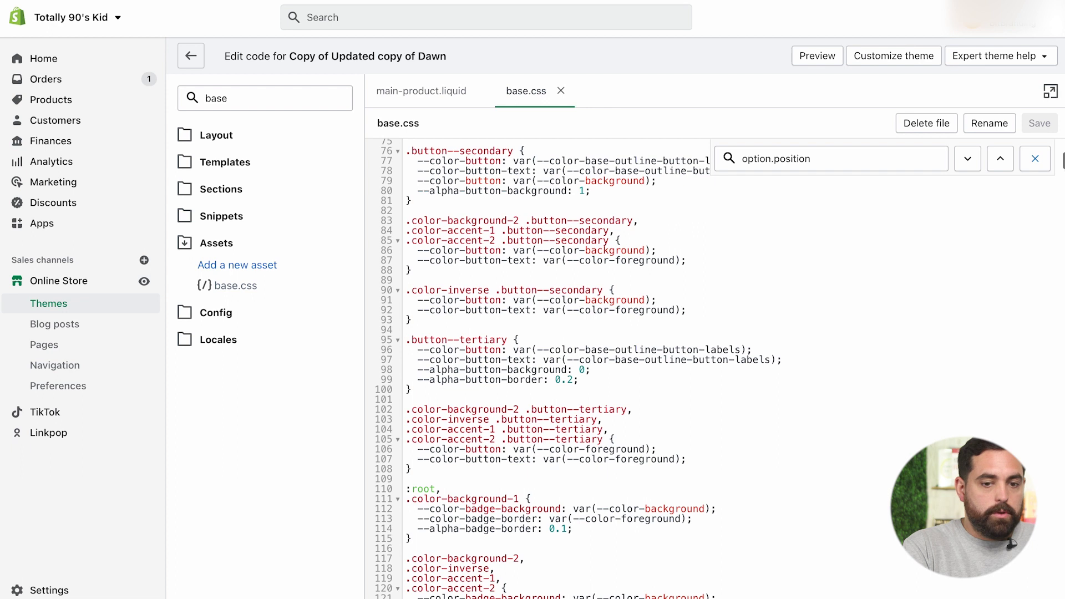
pyautogui.scroll(-20, 616, 366)
pyautogui.click(490, 545)
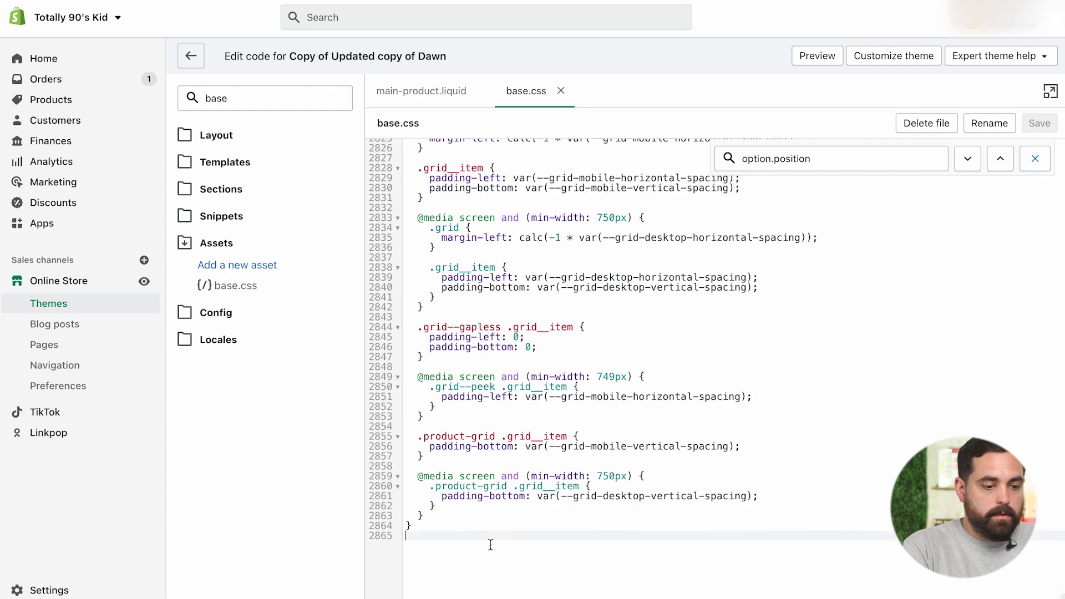
pyautogui.hotkey('ctrl', 'v')
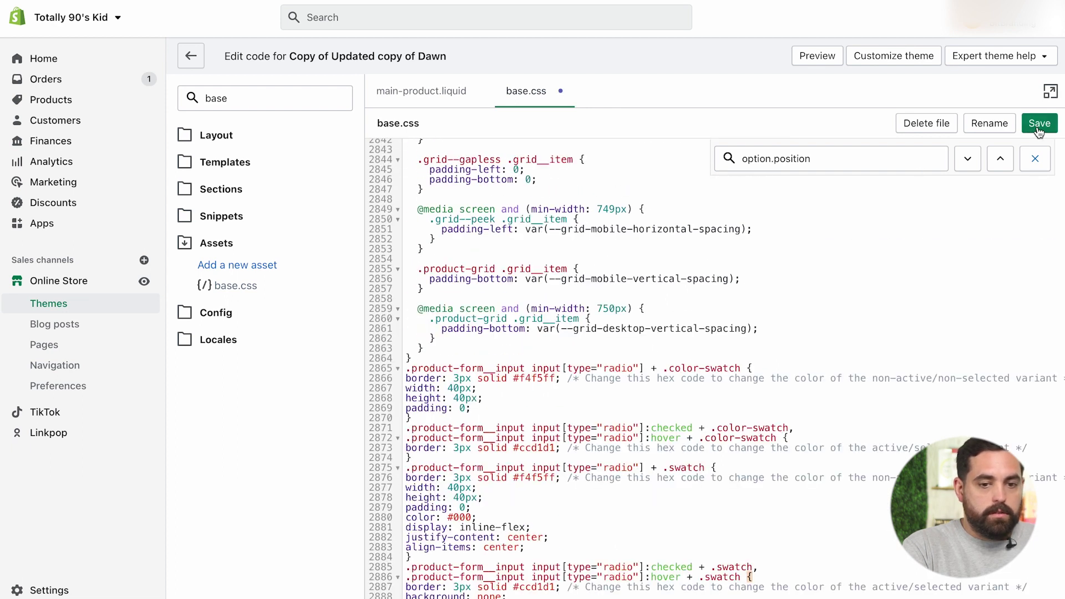
pyautogui.click(1039, 125)
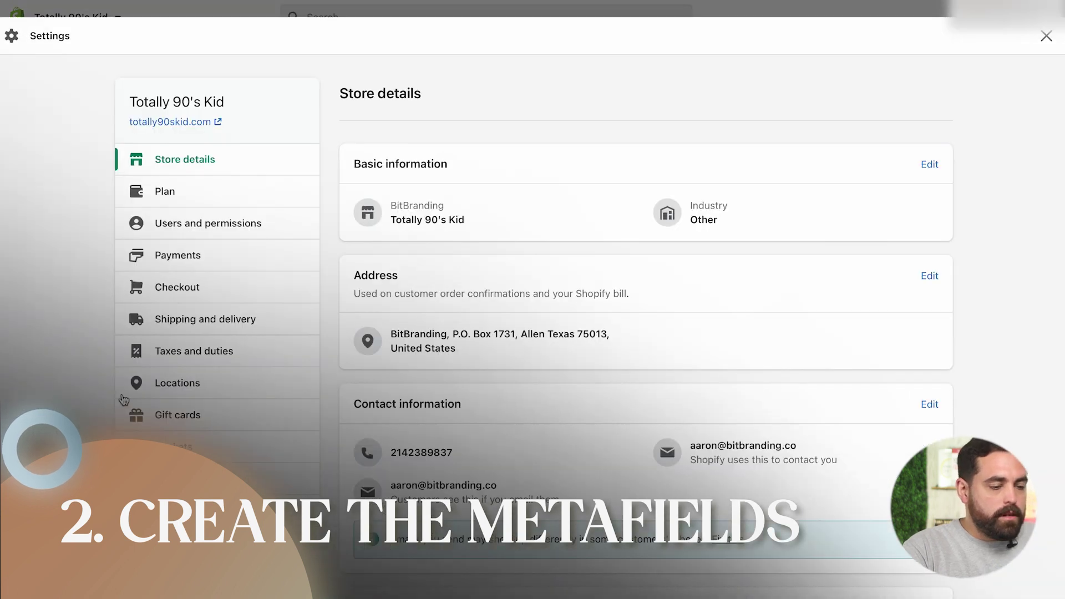
# Step: Open the variant metafield definitions in the store's metafield settings
pyautogui.scroll(-2, 49, 328)
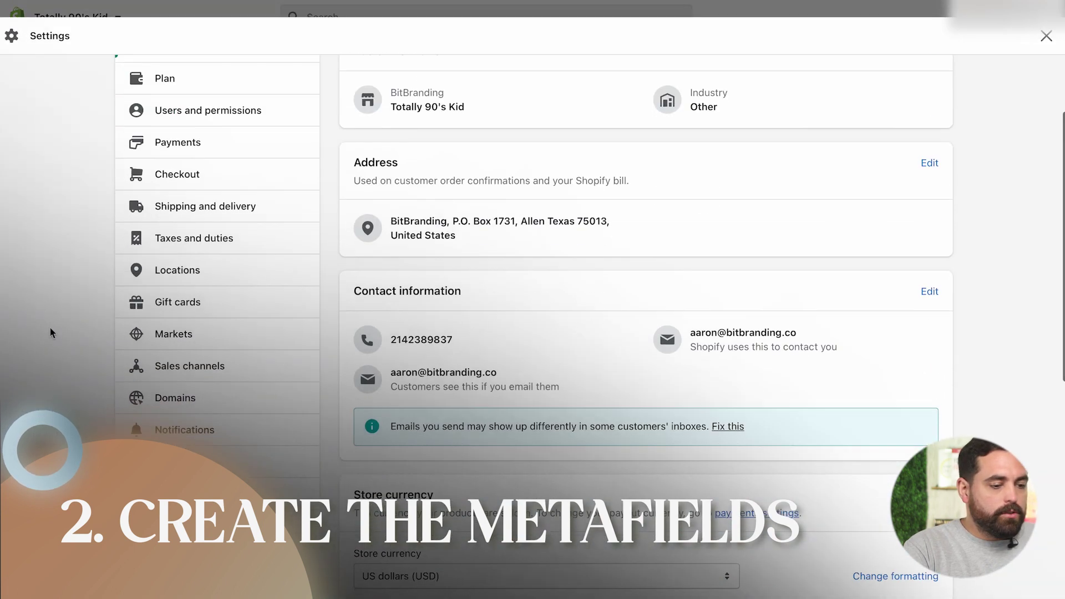
pyautogui.scroll(-1, 50, 328)
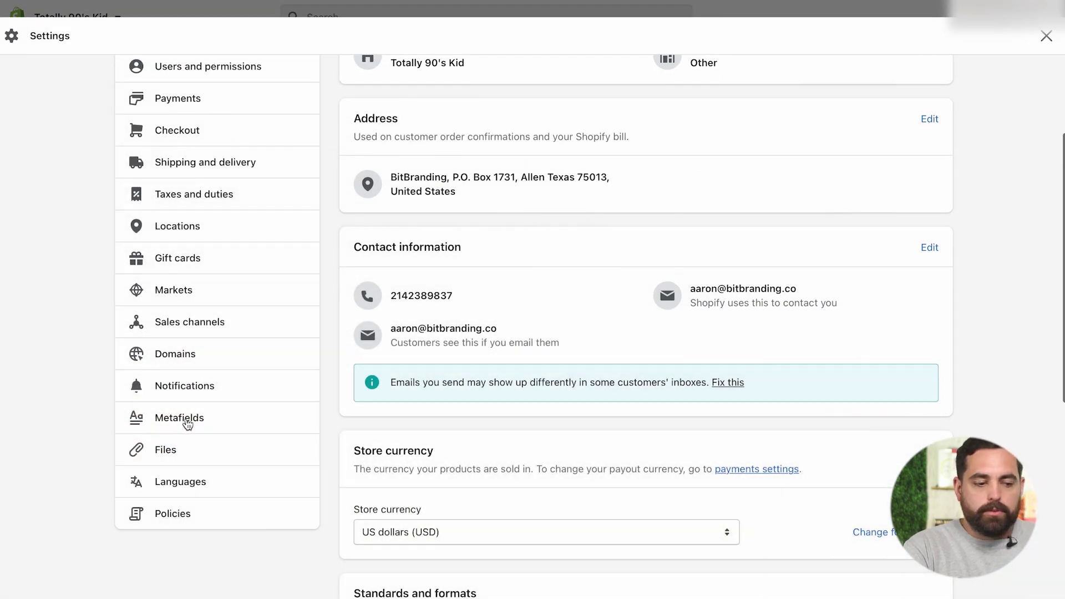
pyautogui.click(186, 420)
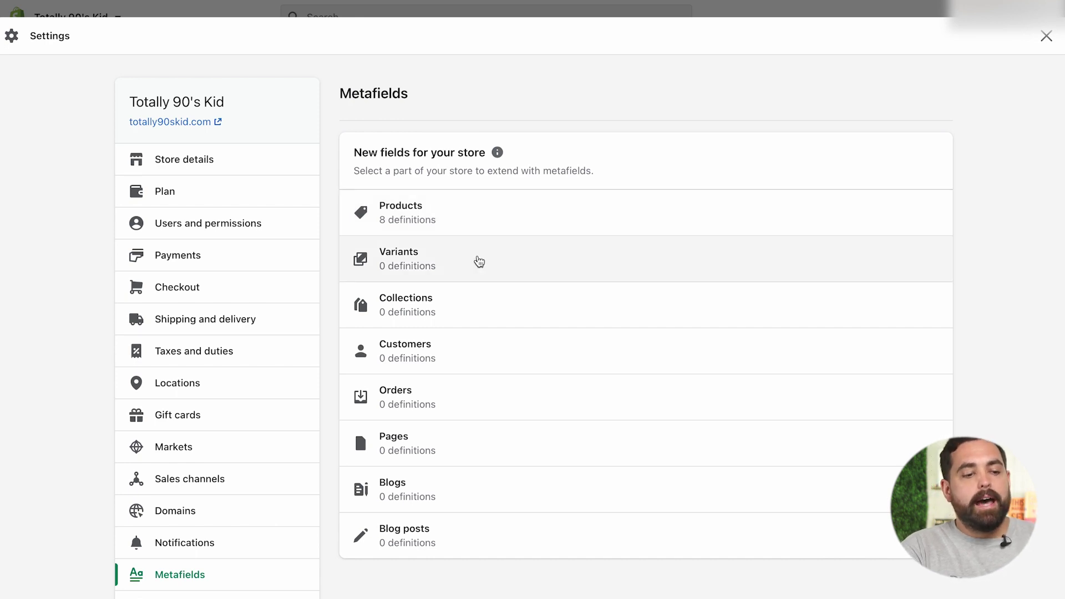
pyautogui.click(411, 261)
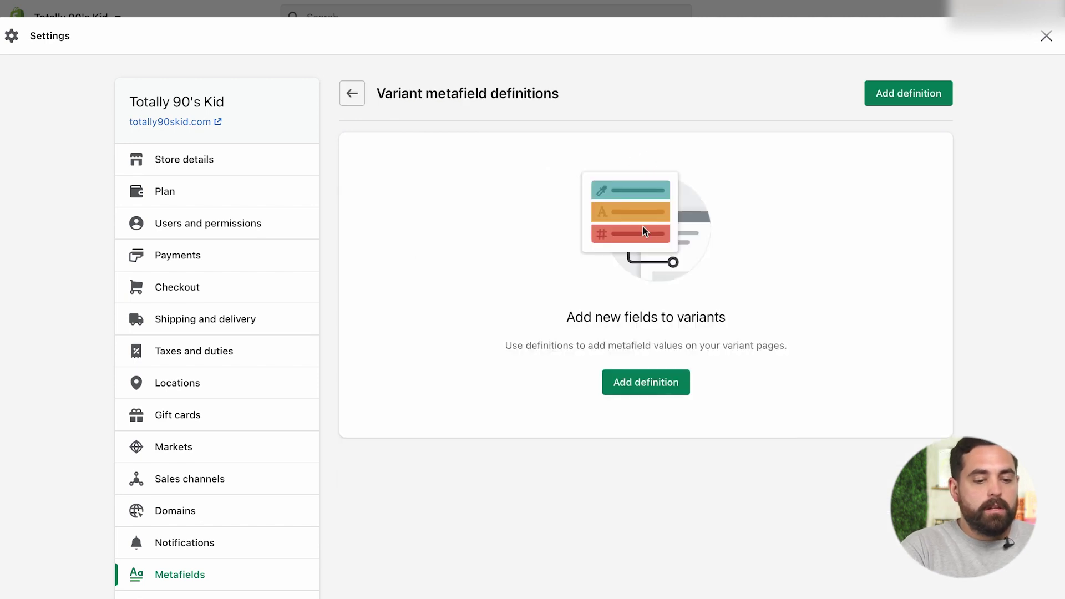
# Step: Add and save a variant metafield definition named Color with namespace and key color.swatch and content type Color
pyautogui.click(627, 383)
pyautogui.click(390, 167)
pyautogui.write('Color')
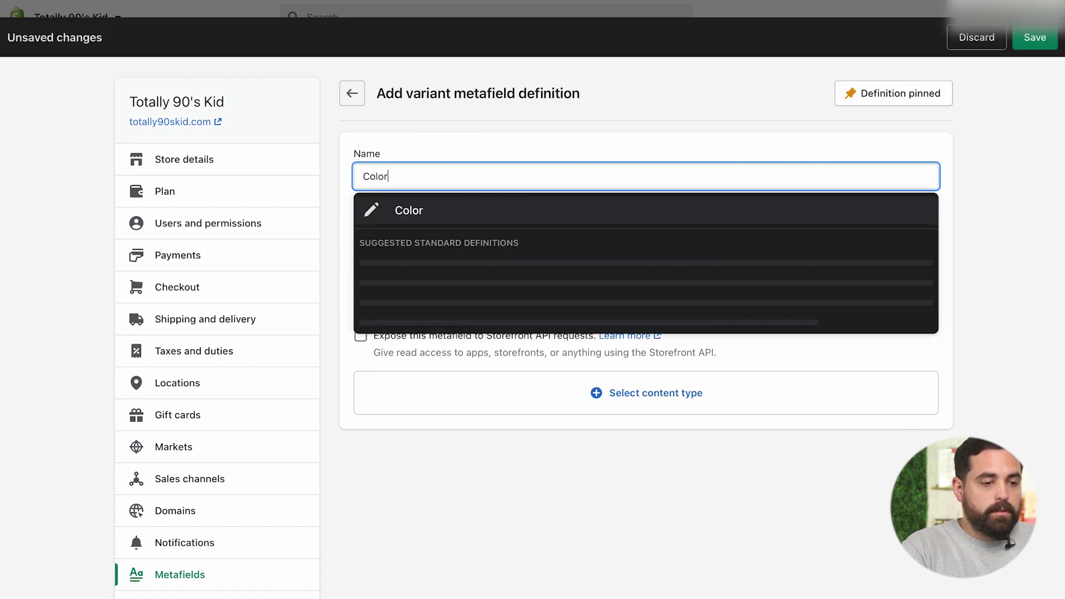
pyautogui.click(399, 212)
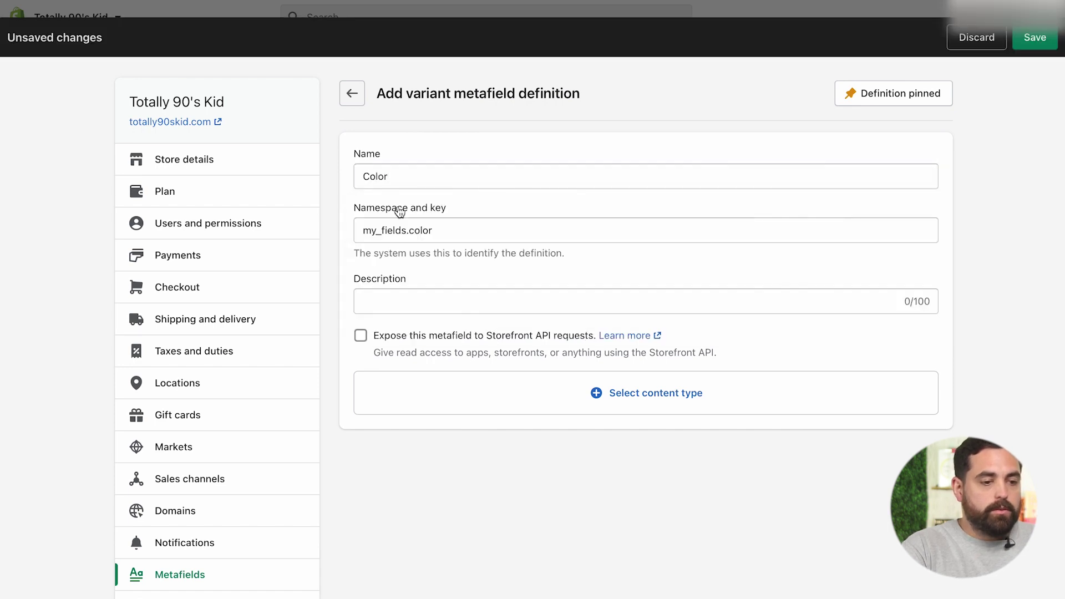
pyautogui.tripleClick(440, 230)
pyautogui.write('color.swatch')
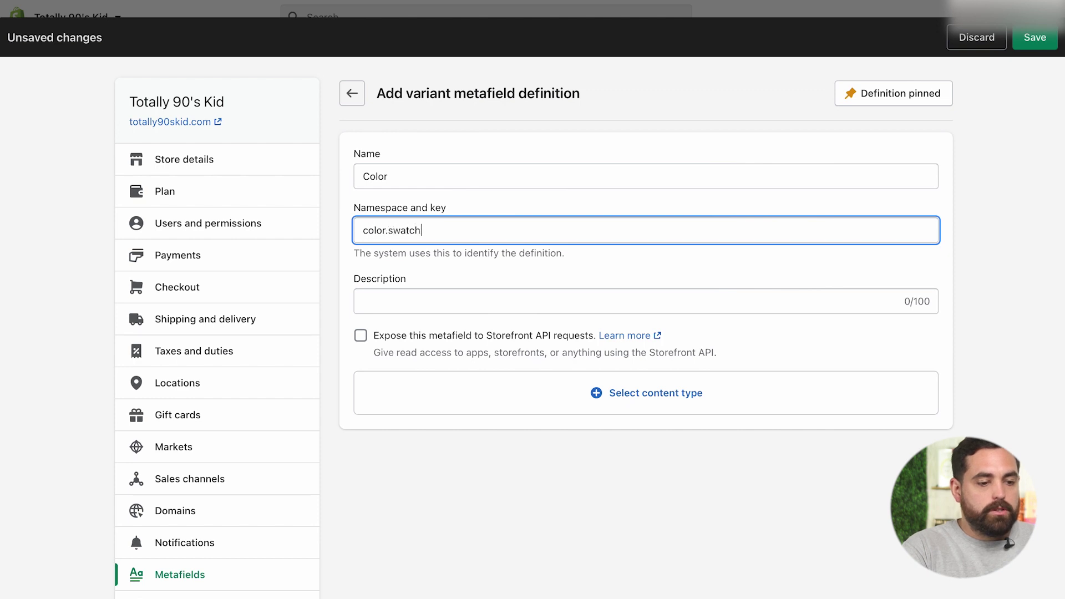
pyautogui.click(338, 259)
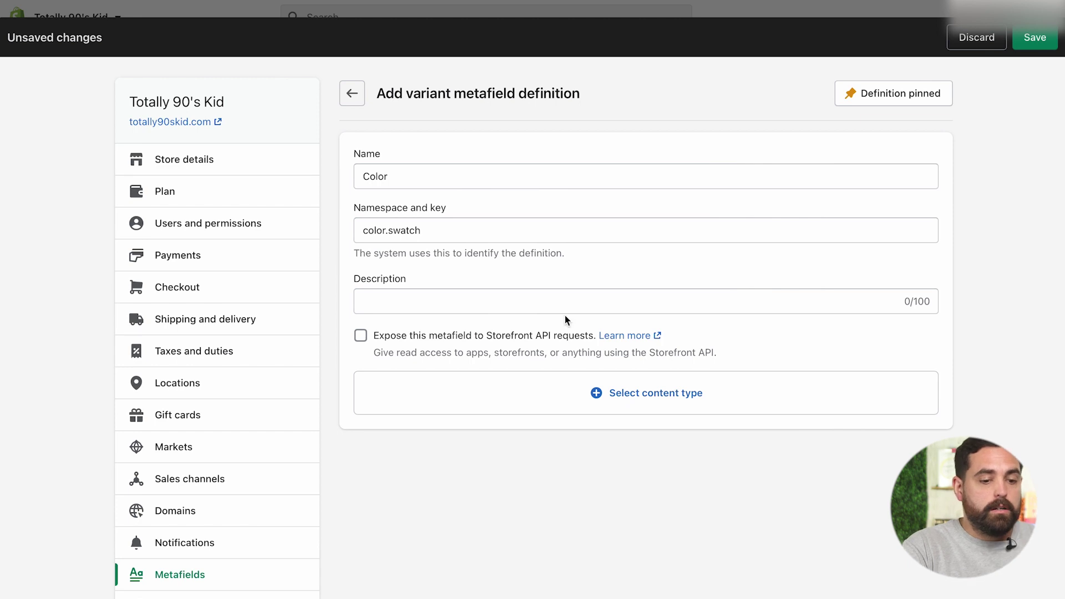
pyautogui.click(641, 397)
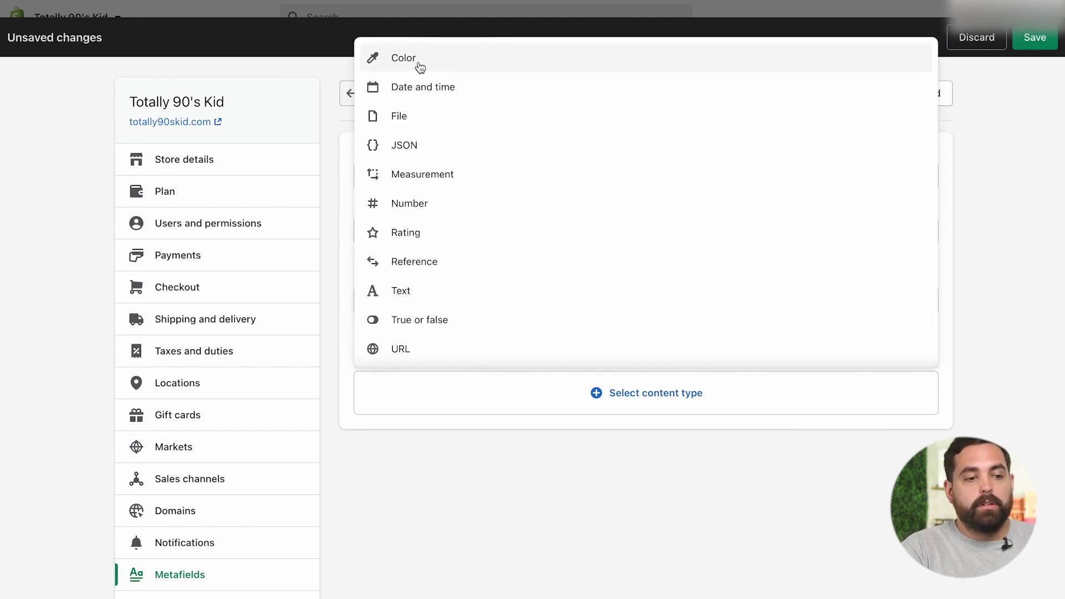
pyautogui.click(403, 59)
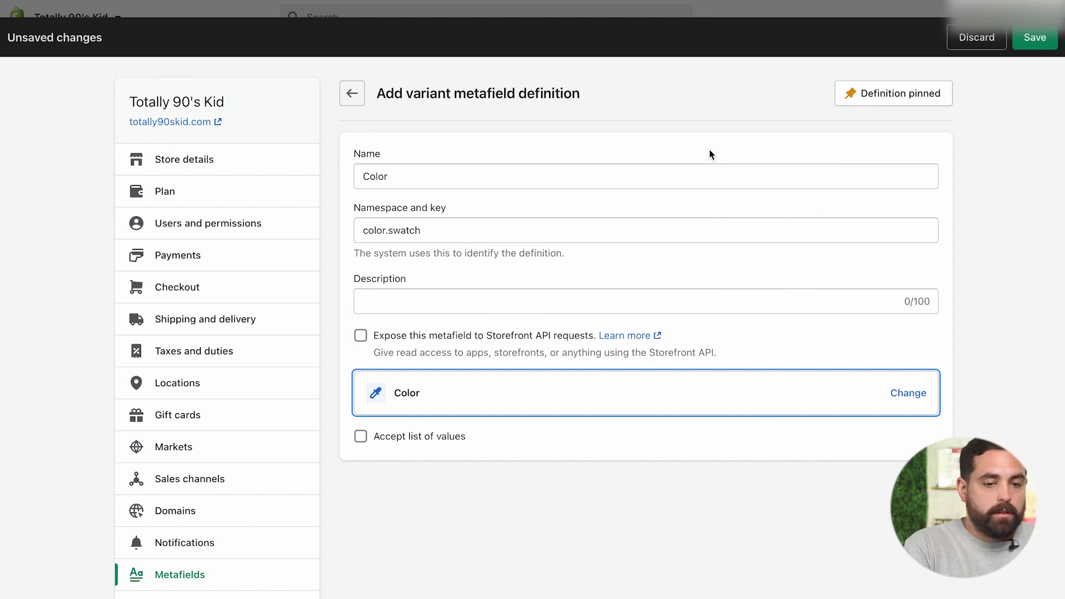
pyautogui.click(1033, 39)
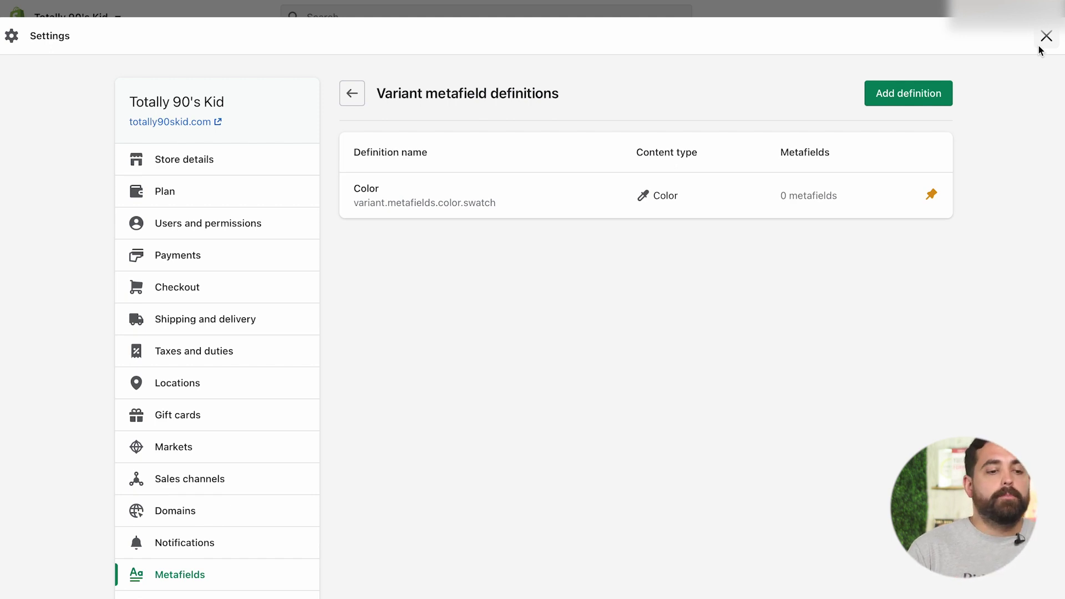
# Step: Add and save a second variant metafield definition named Image with namespace and key image.swatch and content type URL
pyautogui.click(915, 92)
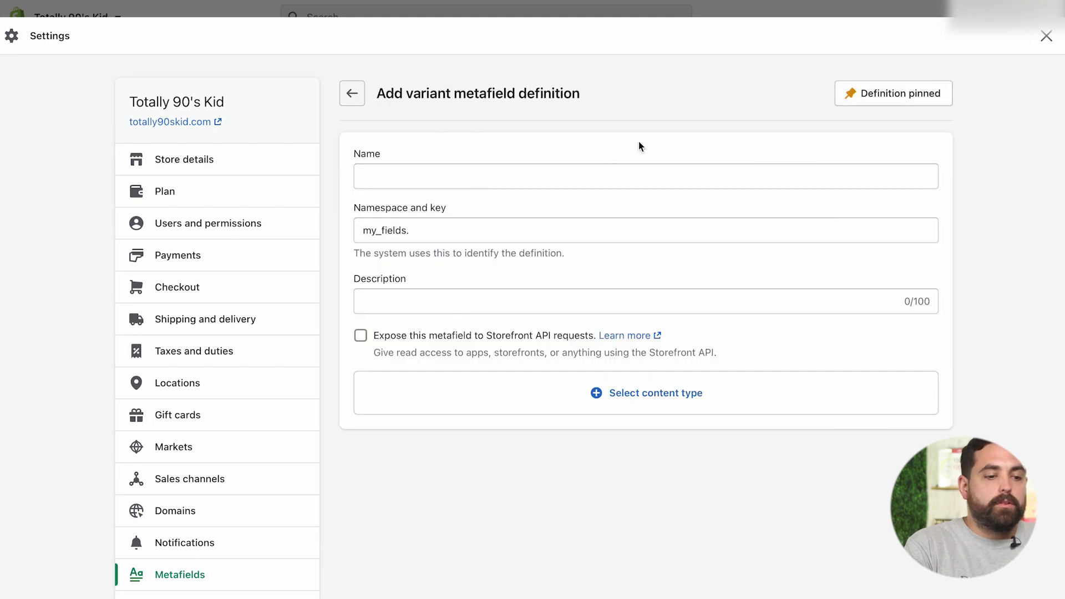
pyautogui.click(480, 171)
pyautogui.write('Image')
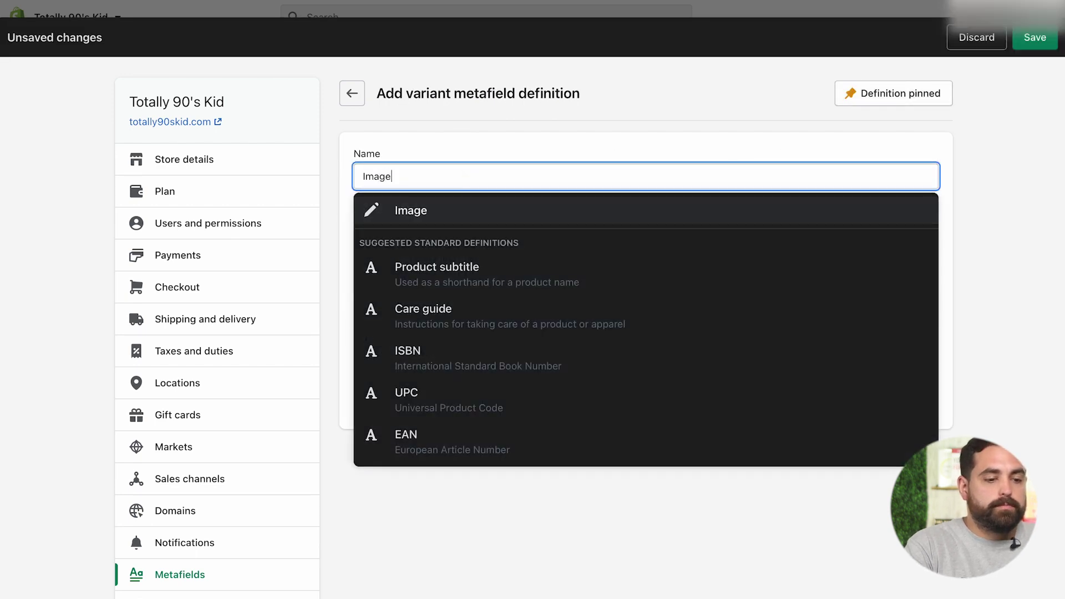
pyautogui.click(425, 214)
pyautogui.tripleClick(457, 232)
pyautogui.write('image.swatch')
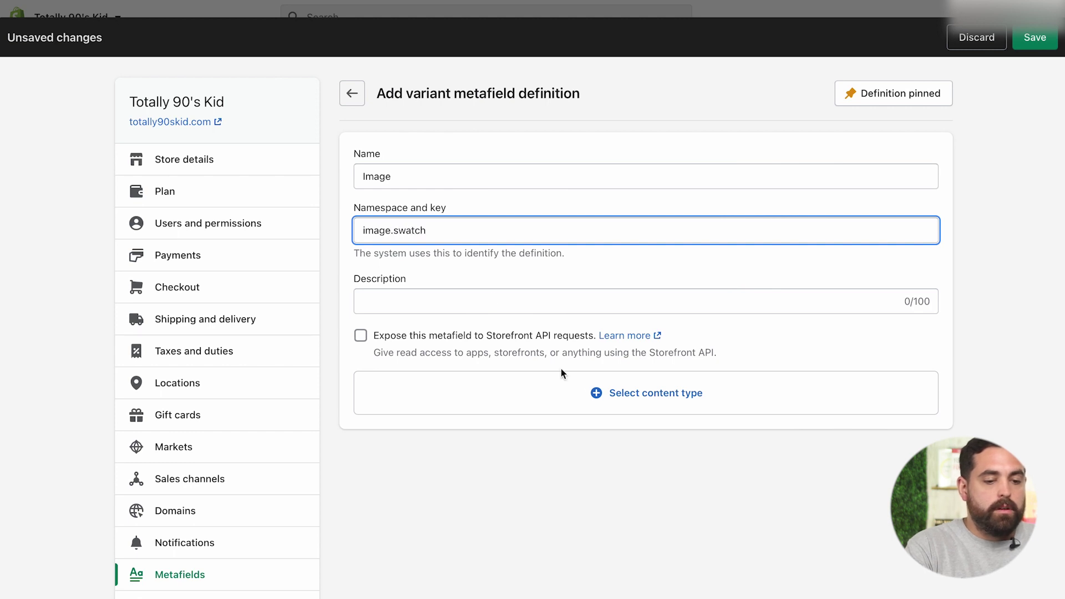
pyautogui.click(608, 392)
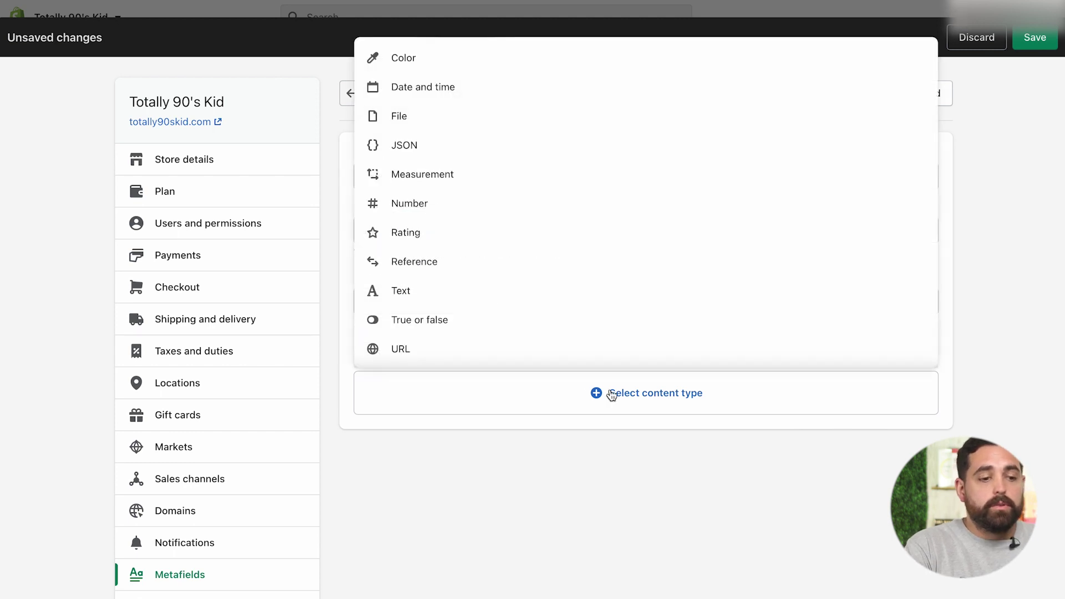
pyautogui.click(423, 347)
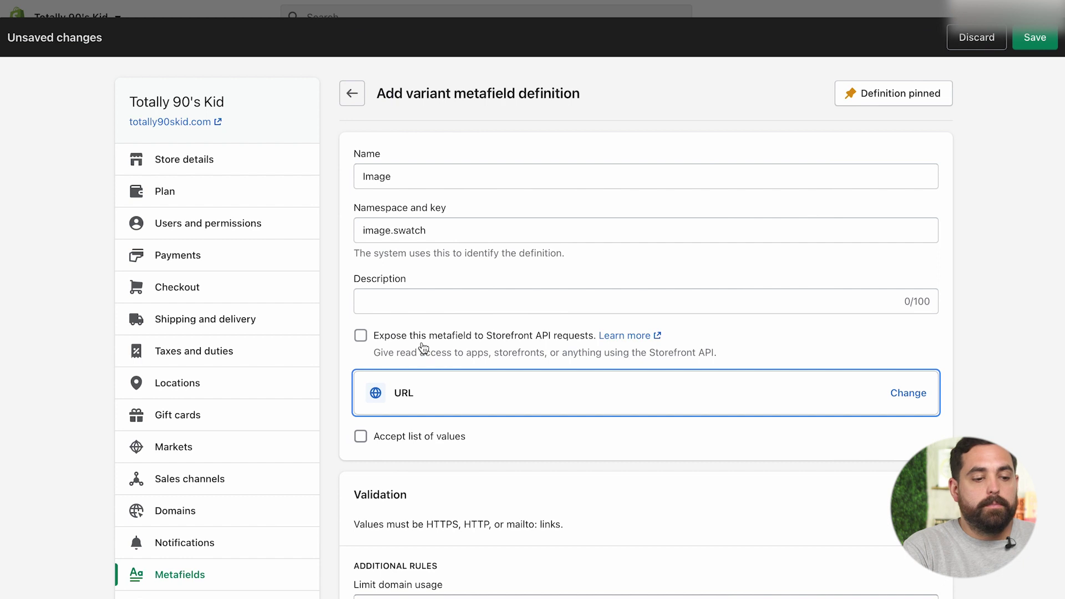
pyautogui.scroll(-3, 865, 311)
pyautogui.scroll(3, 863, 311)
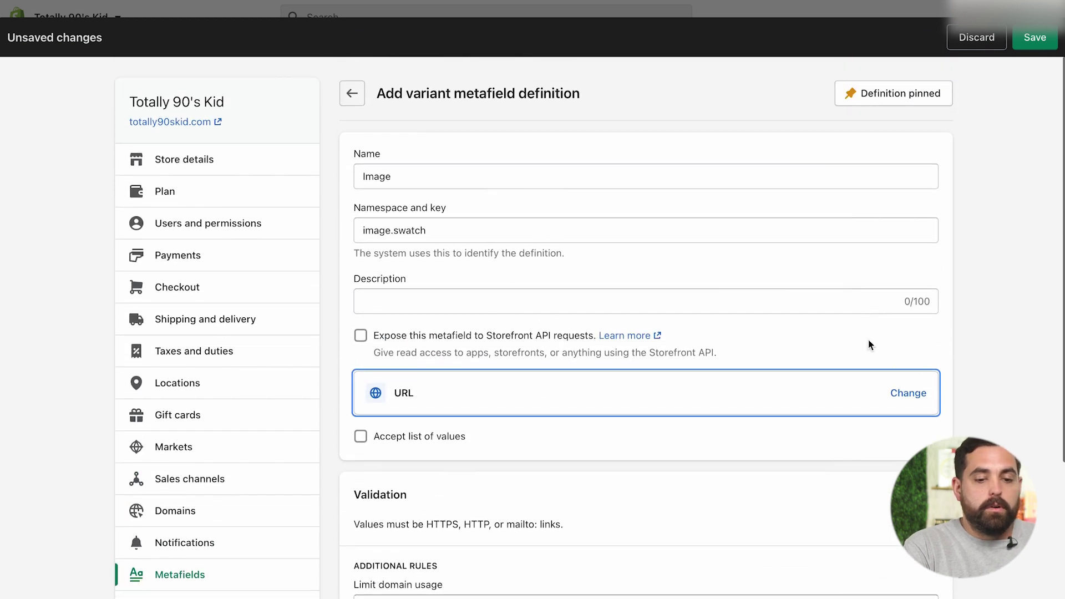
pyautogui.click(1035, 38)
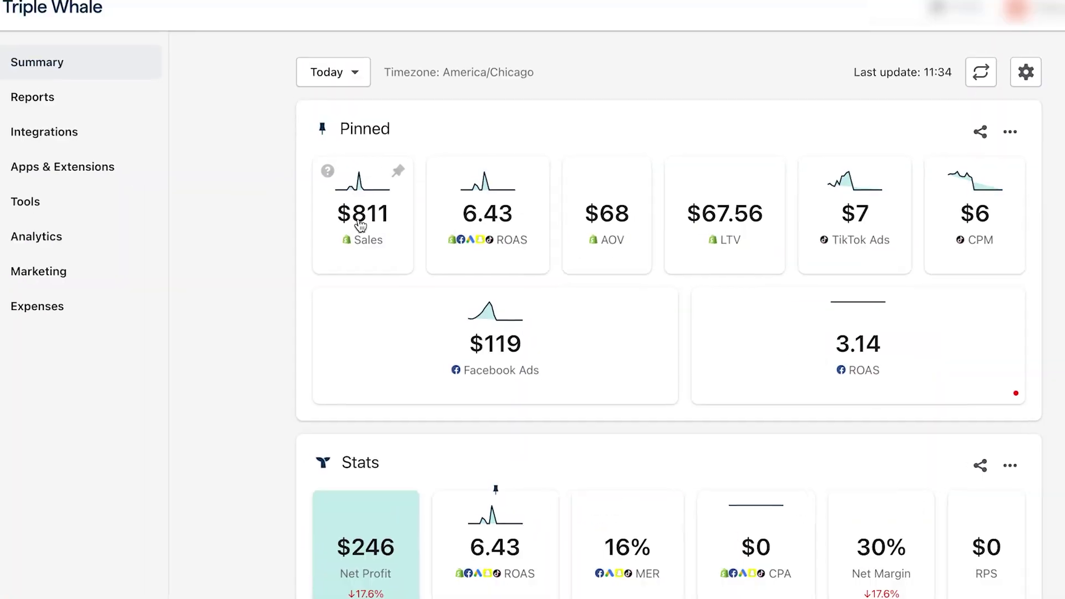
pyautogui.moveTo(587, 179)
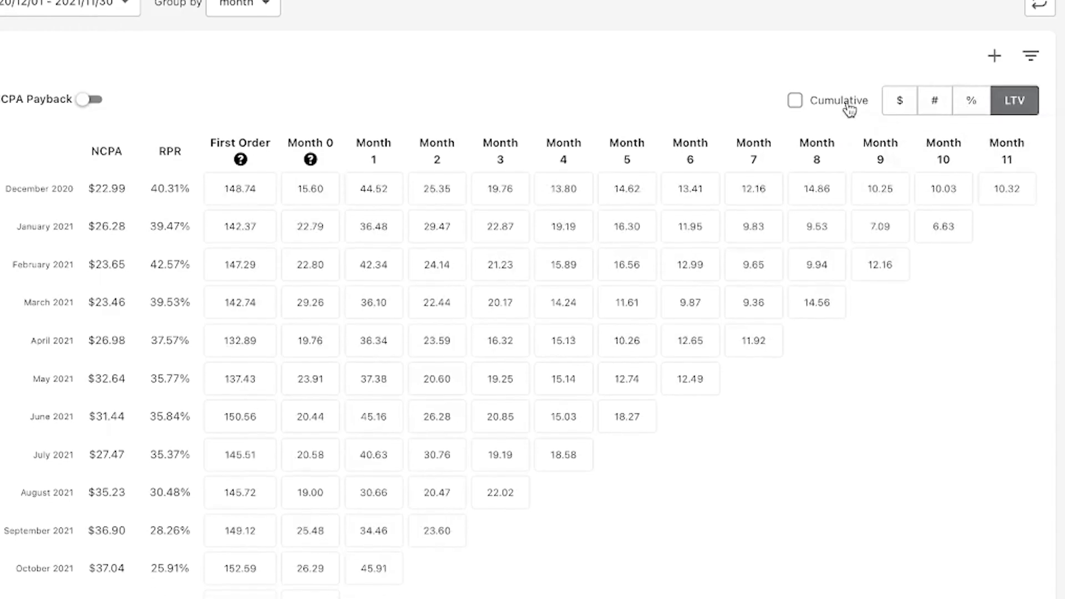
pyautogui.click(847, 80)
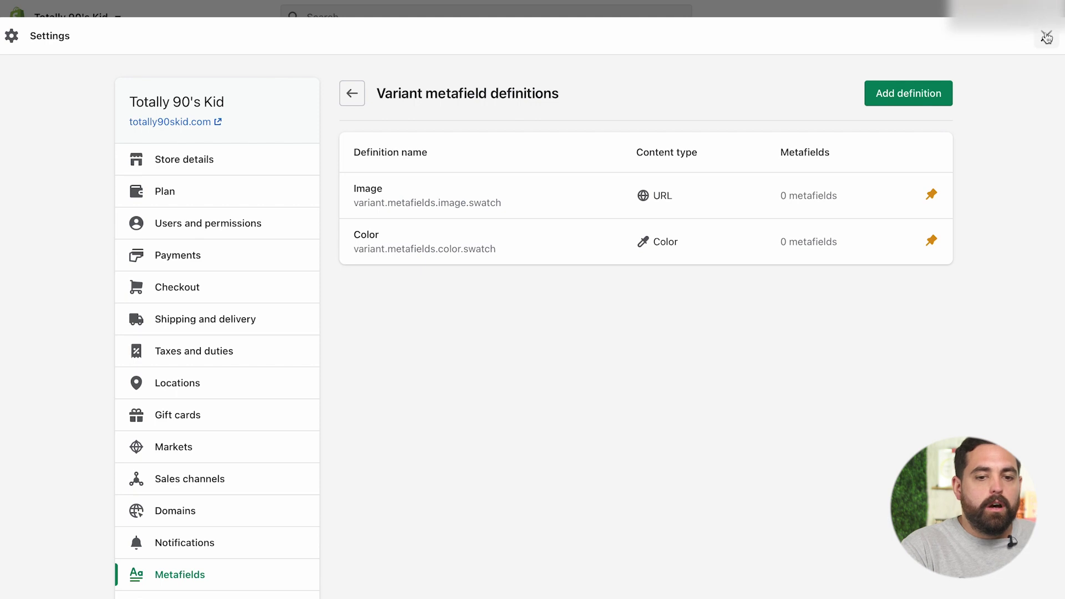
# Step: Leave the settings and start a new product titled "Men's Short Sleeve Perfect T-Shirt"
pyautogui.click(1045, 37)
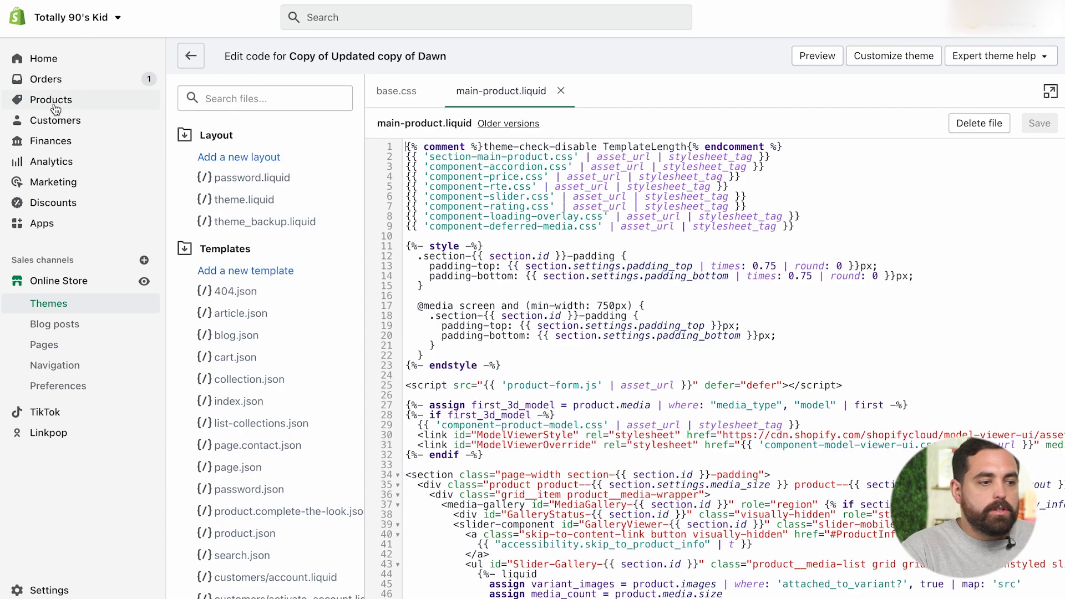
pyautogui.click(55, 106)
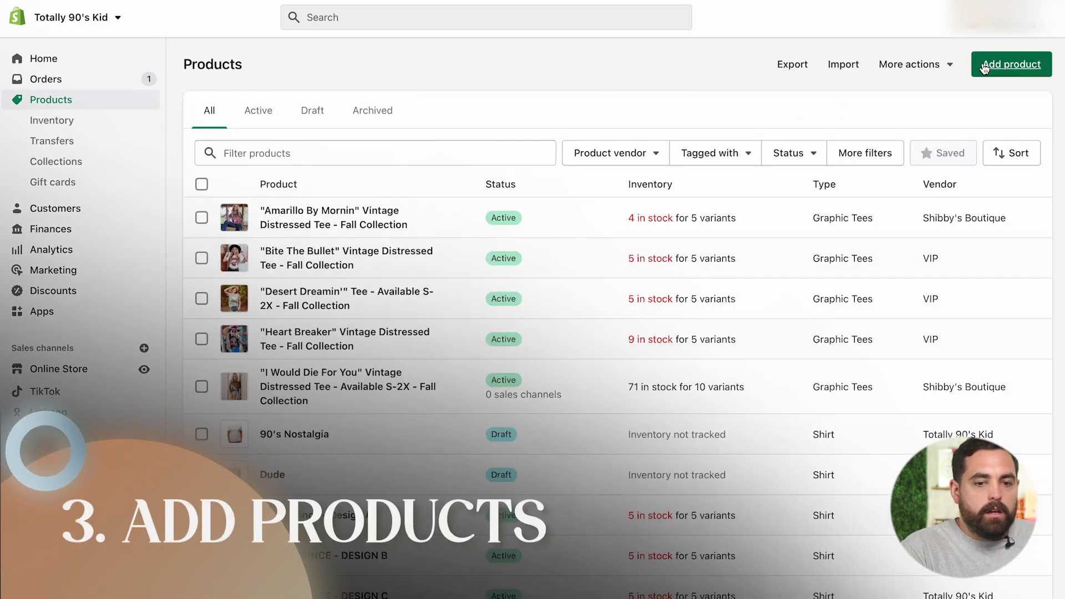
pyautogui.click(981, 65)
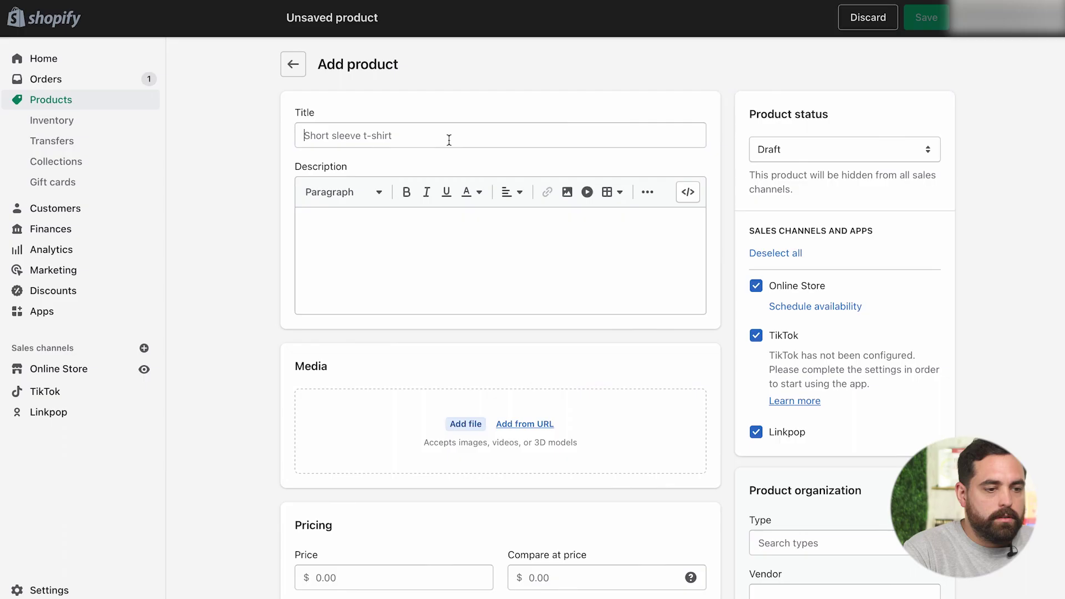
pyautogui.write("Men's Short Sleeve Perfect T-Shirt")
pyautogui.click(340, 257)
# Step: Upload the 800×800 front photo and the 325×325 back photo of the navy T-shirt from the youtube folder as product media
pyautogui.scroll(-4, 340, 257)
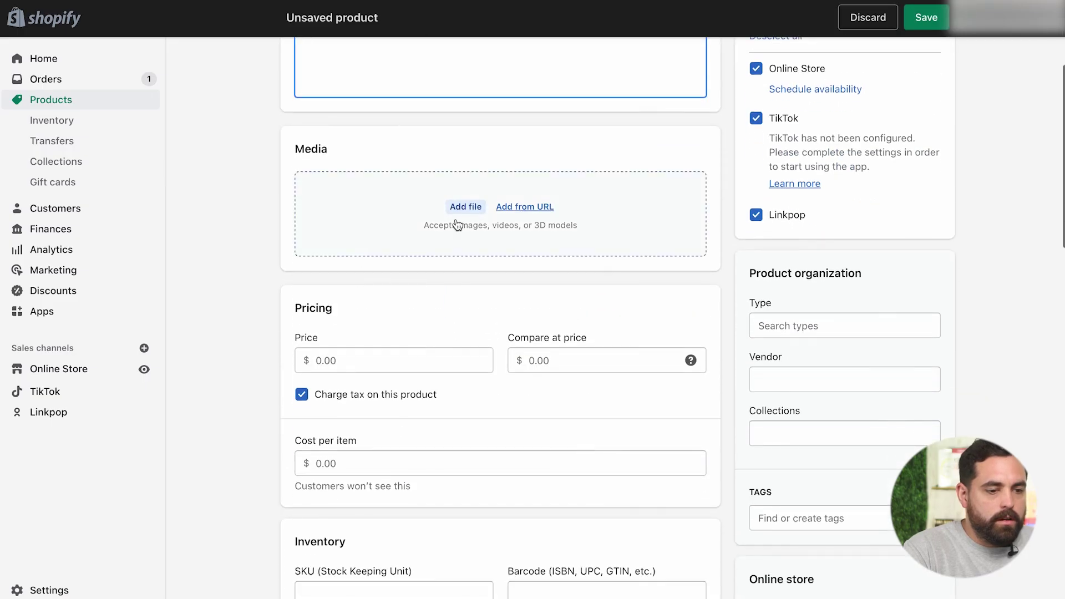
pyautogui.click(502, 207)
pyautogui.click(735, 248)
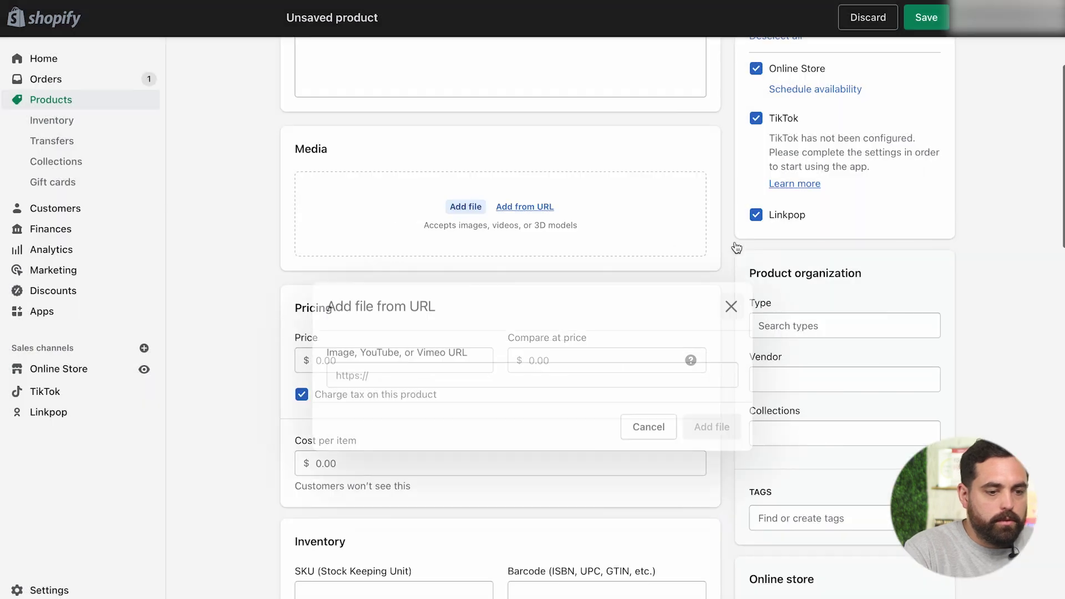
pyautogui.click(463, 207)
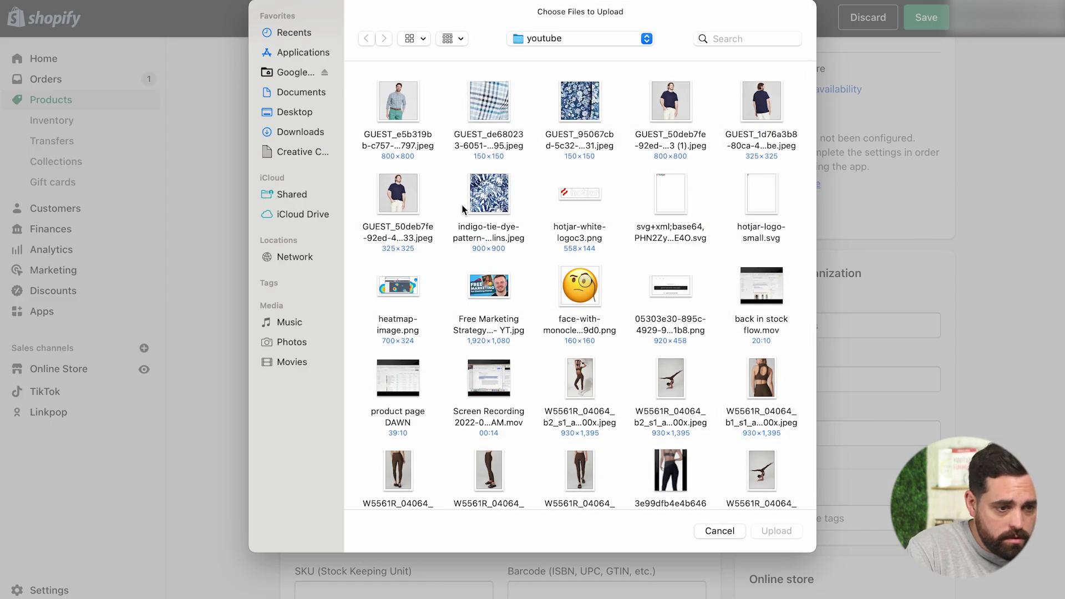
pyautogui.click(408, 203)
pyautogui.click(670, 118)
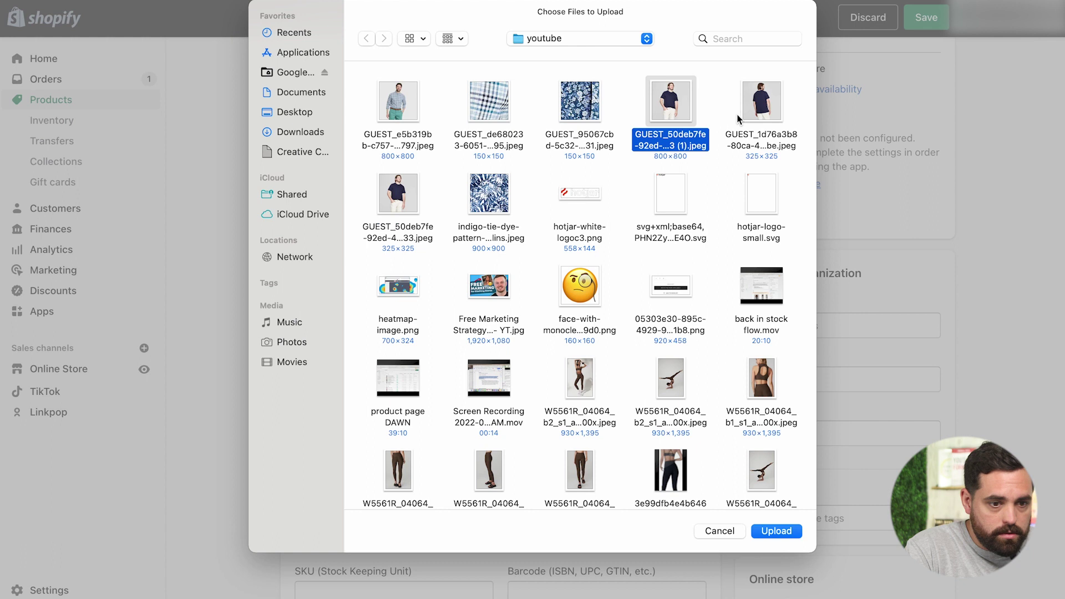
pyautogui.keyDown('shift'); pyautogui.click(761, 115); pyautogui.keyUp('shift')
pyautogui.click(776, 530)
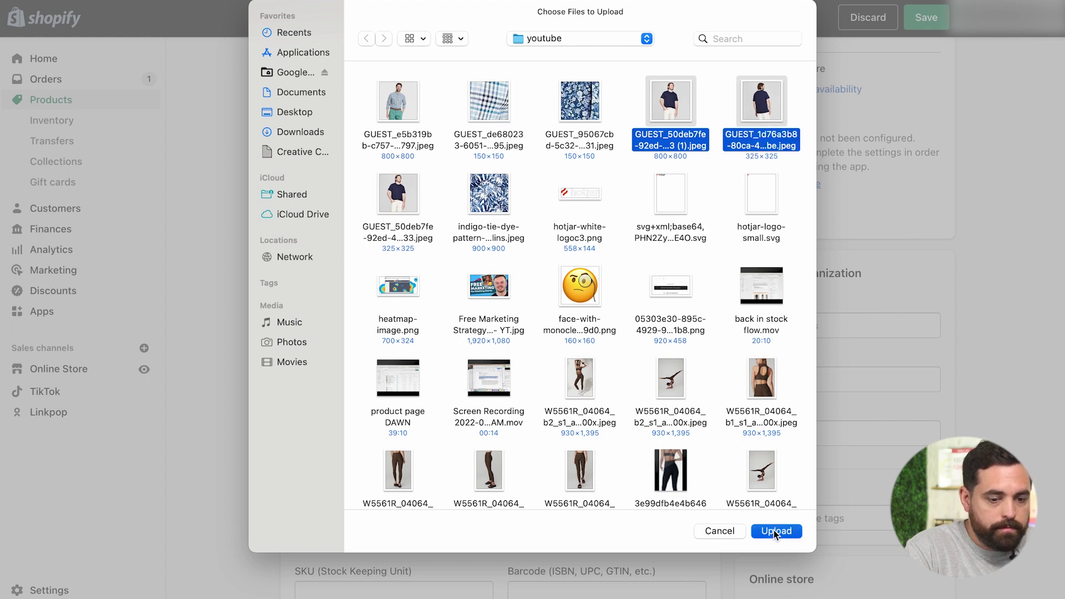
# Step: Set the product's price to $10
pyautogui.scroll(-4, 281, 346)
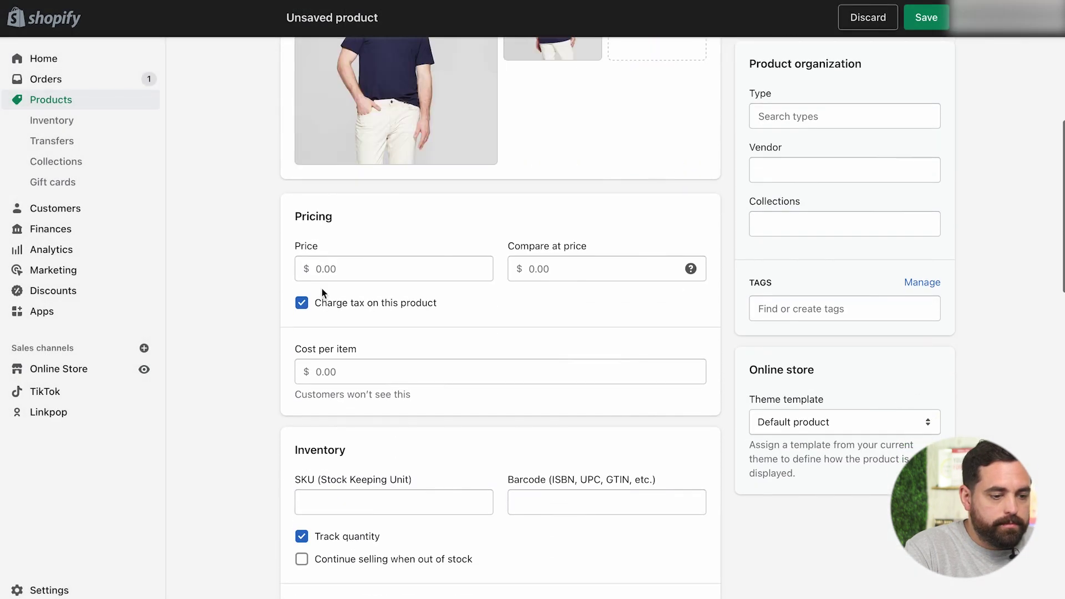
pyautogui.scroll(-1, 261, 330)
pyautogui.click(344, 205)
pyautogui.write('10')
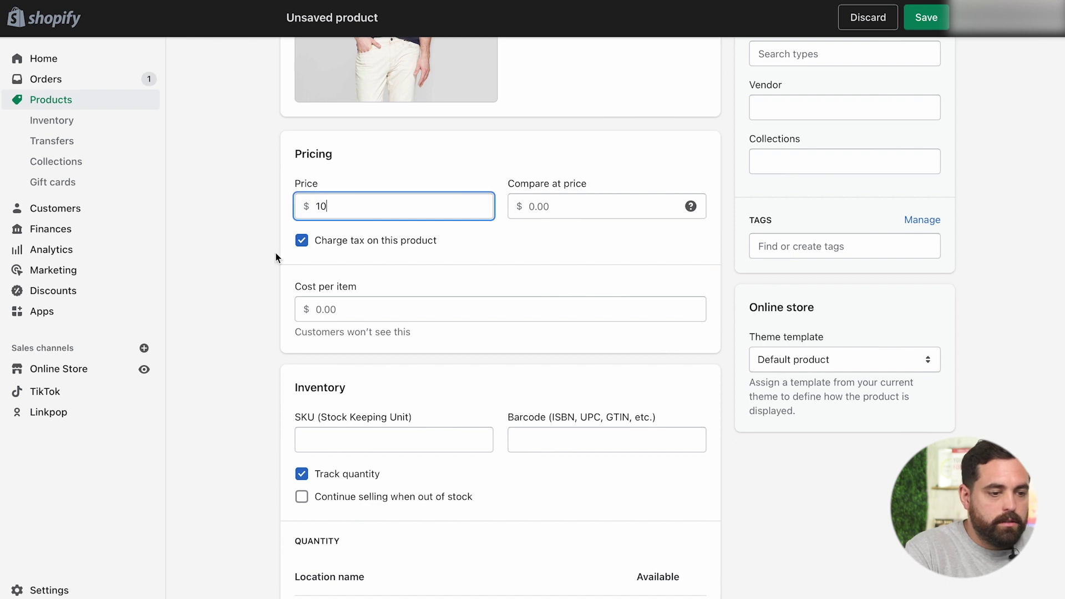
pyautogui.click(254, 275)
# Step: Enable options for the product and name the first option Color
pyautogui.scroll(-8, 254, 275)
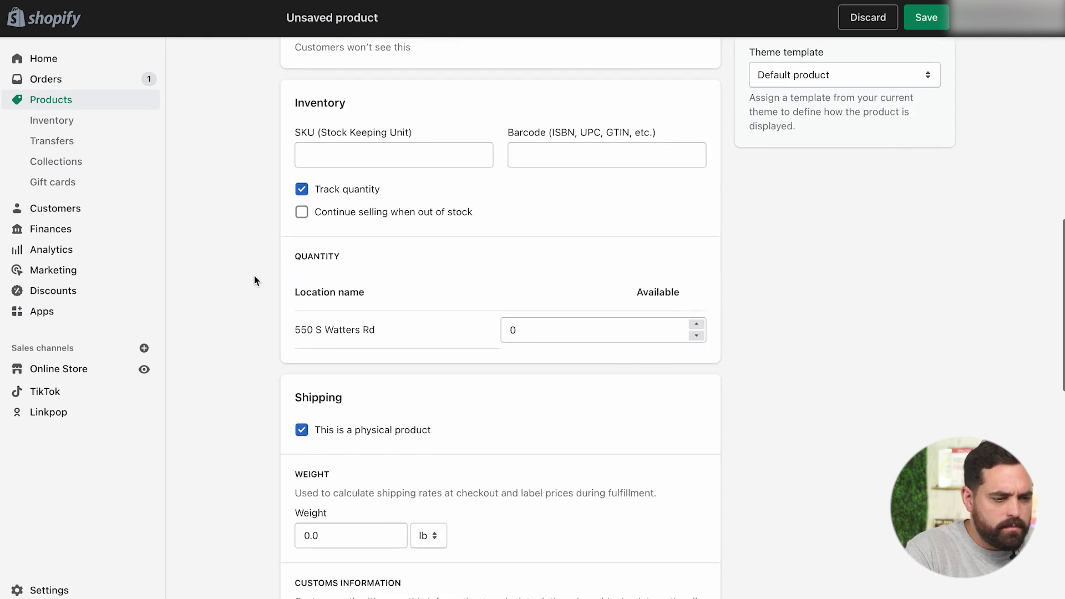
pyautogui.scroll(5, 254, 275)
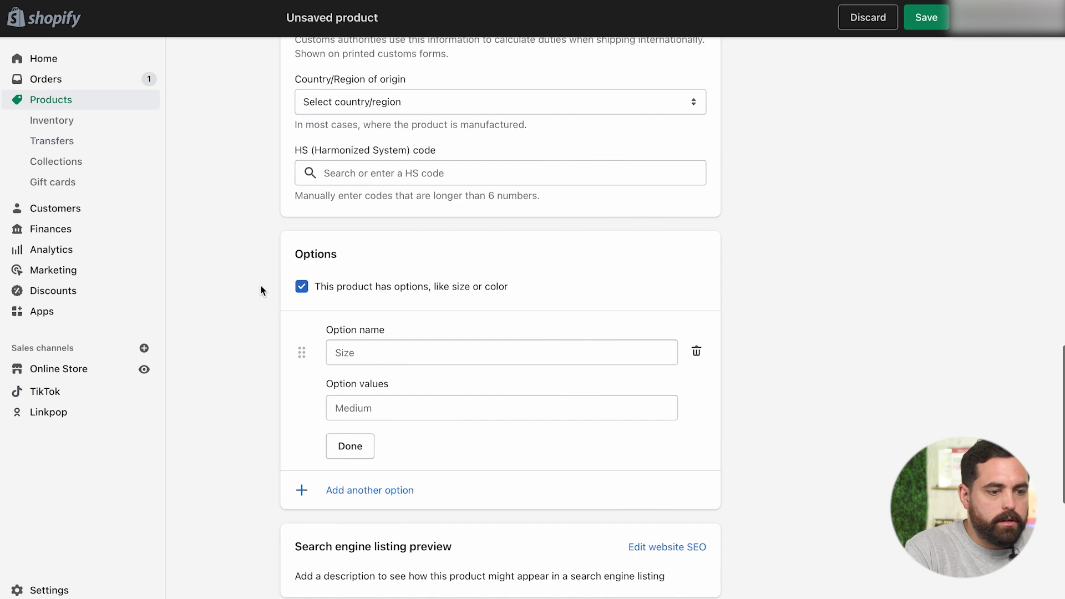
pyautogui.scroll(-3, 261, 290)
pyautogui.click(390, 163)
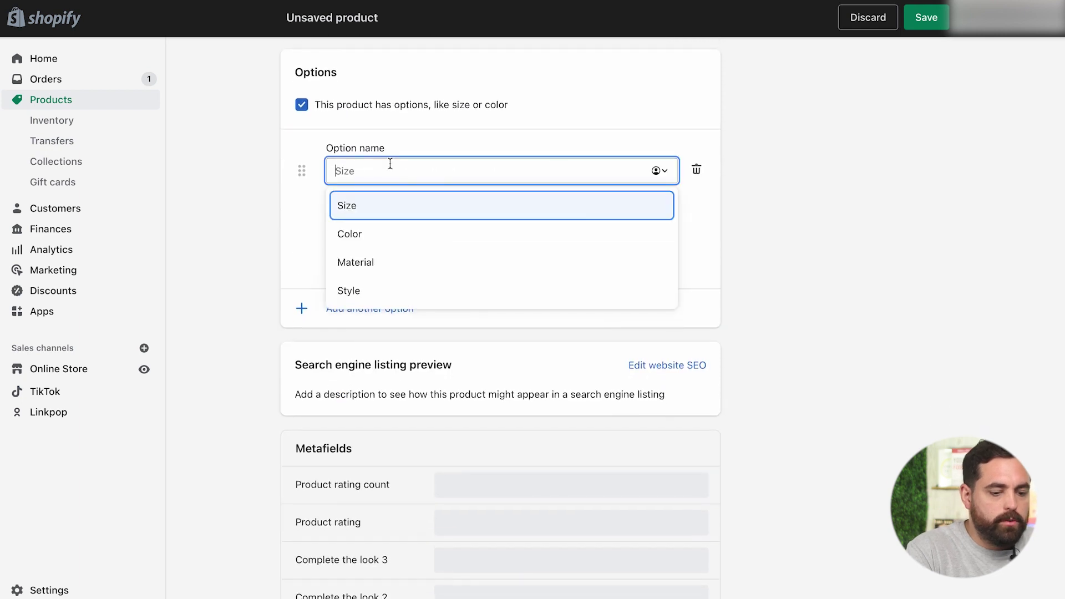
pyautogui.write('Color')
pyautogui.click(367, 239)
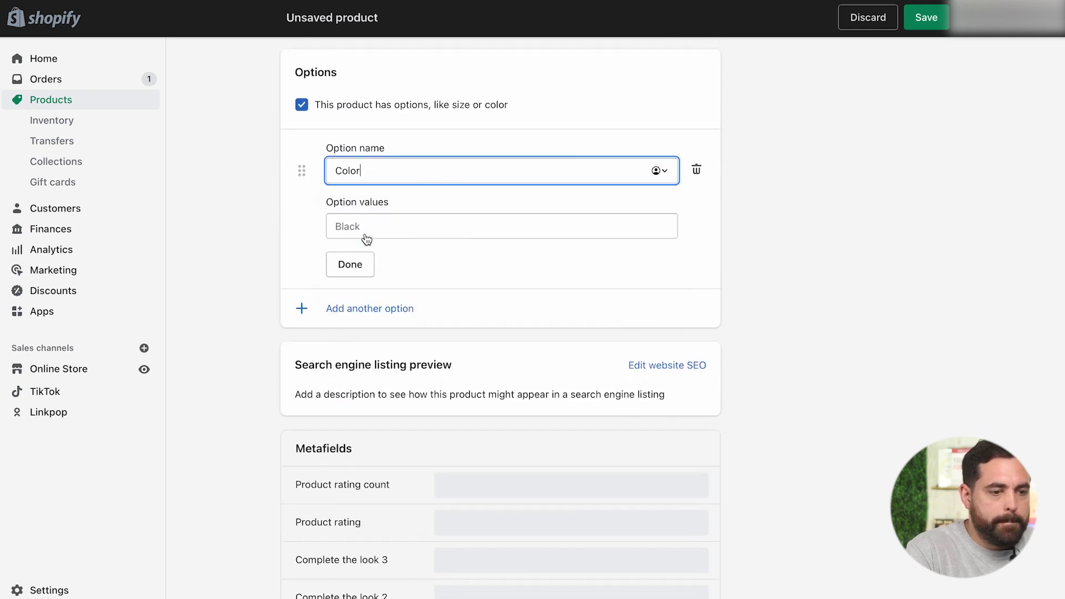
# Step: Add the values Black, Blue and White to the Color option
pyautogui.click(357, 232)
pyautogui.write('Blak')
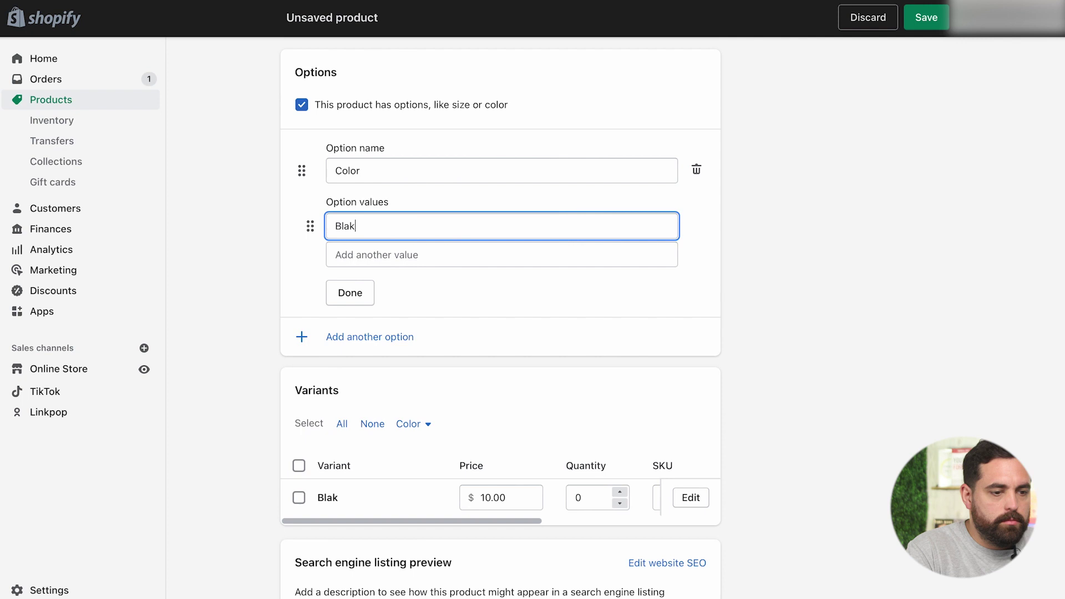
pyautogui.click(388, 254)
pyautogui.write('L')
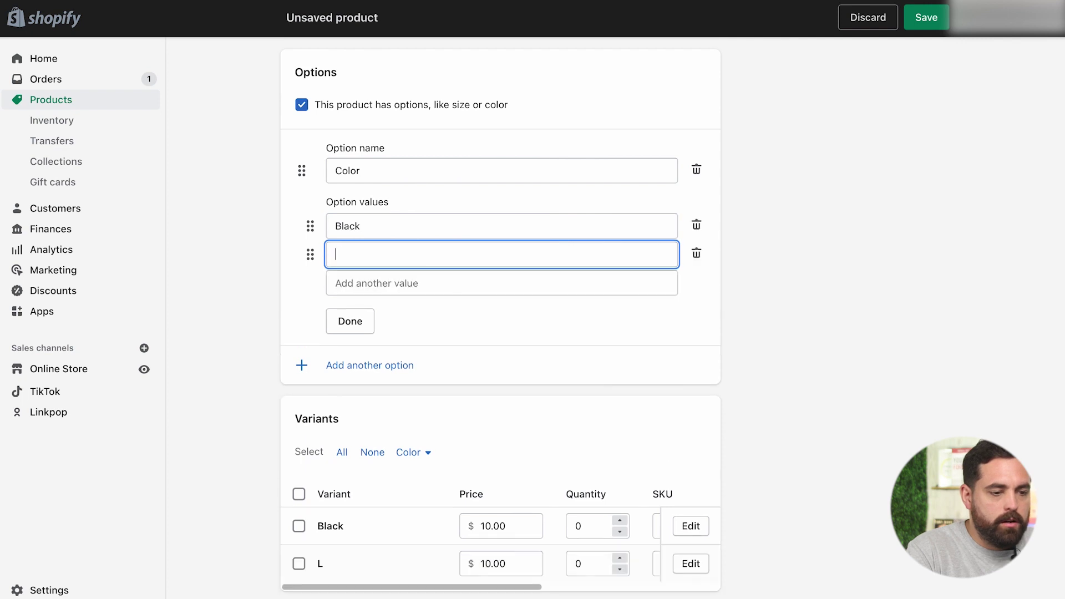
pyautogui.click(389, 283)
pyautogui.write('White')
pyautogui.click(761, 308)
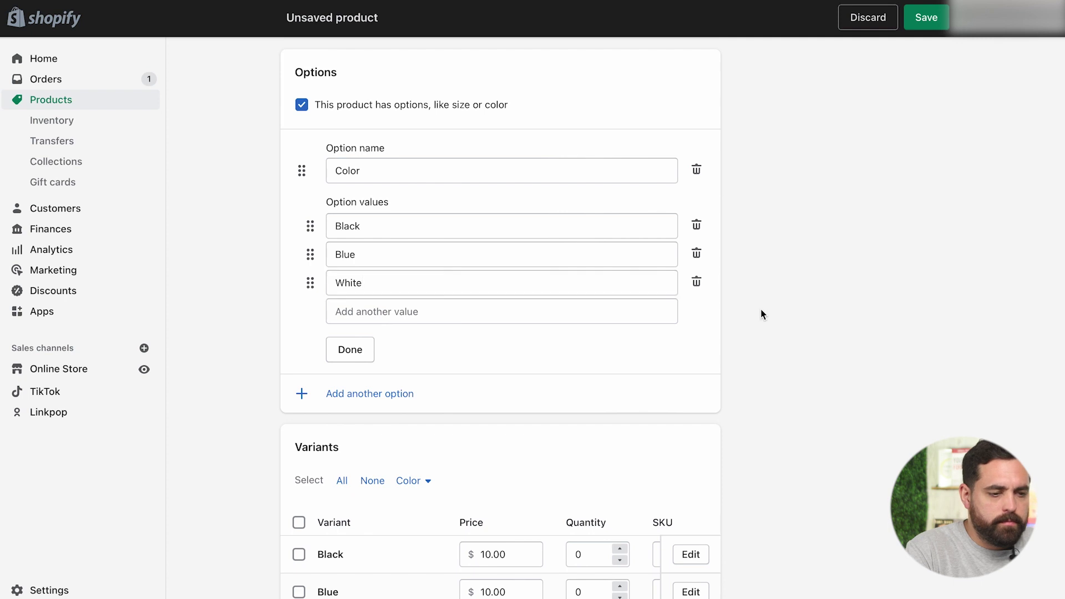
# Step: Set the quantity of the Black, Blue and White variants to 3 each and save the product
pyautogui.scroll(-5, 760, 308)
pyautogui.click(620, 306)
pyautogui.click(620, 306)
pyautogui.click(620, 307)
pyautogui.click(619, 344)
pyautogui.click(620, 343)
pyautogui.click(619, 344)
pyautogui.click(619, 382)
pyautogui.click(620, 381)
pyautogui.click(620, 381)
pyautogui.click(887, 229)
pyautogui.click(934, 34)
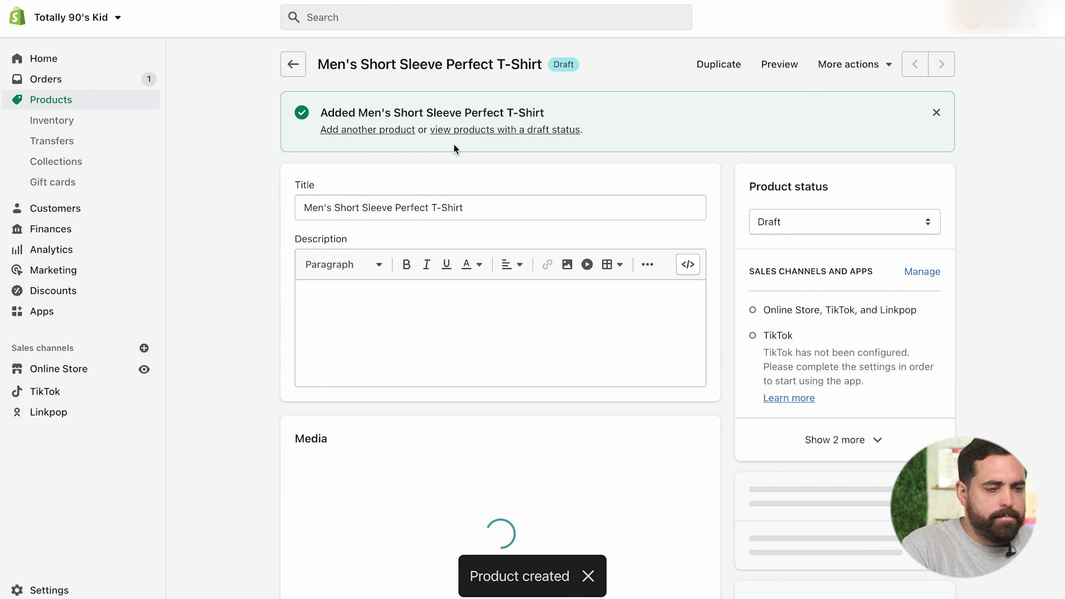
# Step: Change the product status to Active and save the product
pyautogui.click(868, 67)
pyautogui.click(1011, 85)
pyautogui.click(882, 221)
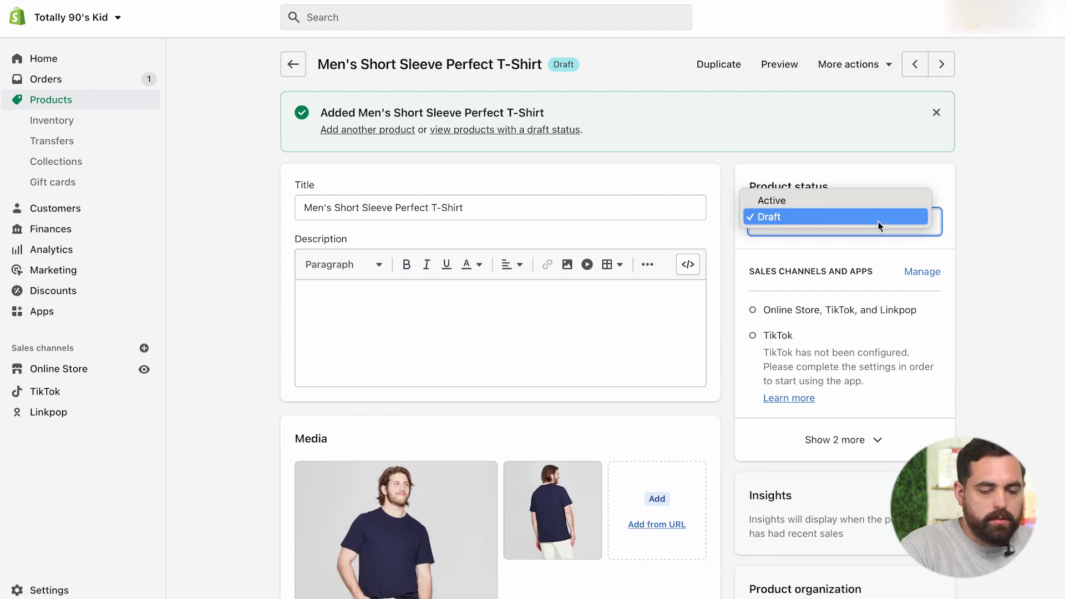
pyautogui.click(778, 202)
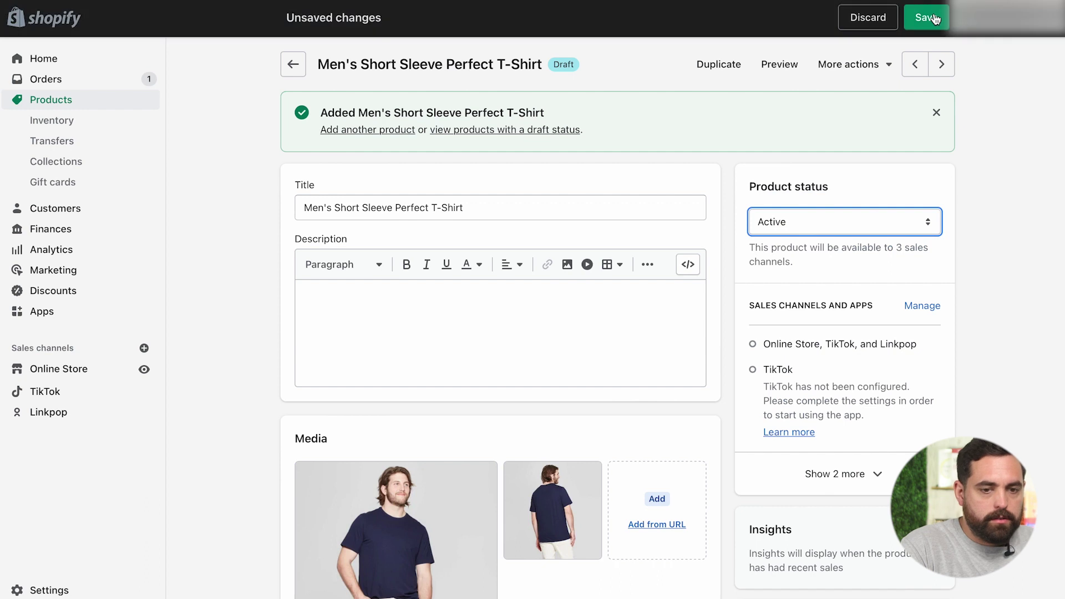
pyautogui.click(933, 15)
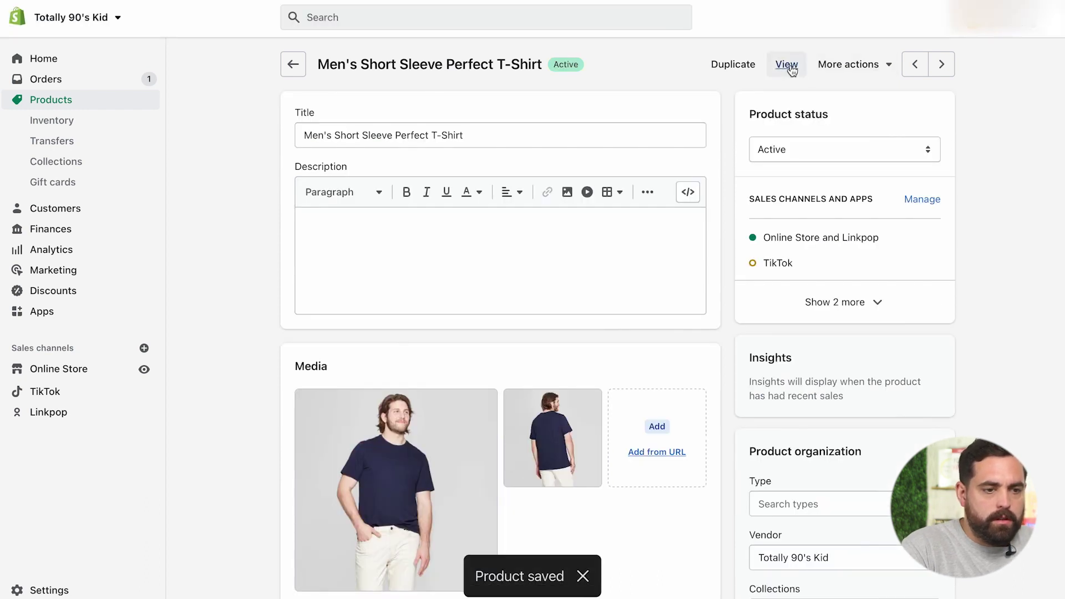
# Step: View the product in the online store and try the White, Blue and Black color options
pyautogui.click(786, 65)
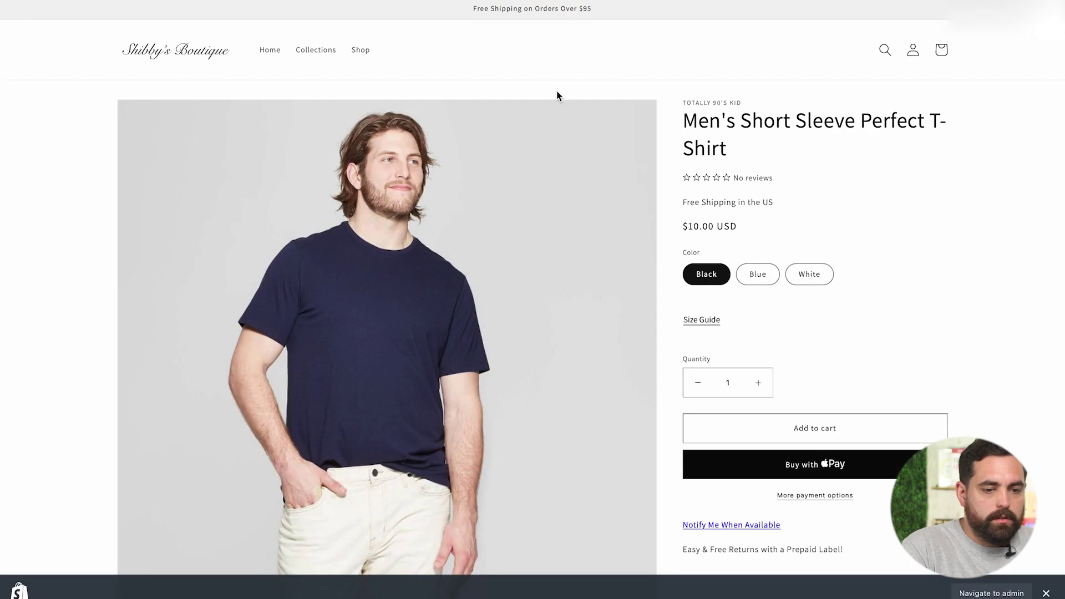
pyautogui.click(812, 278)
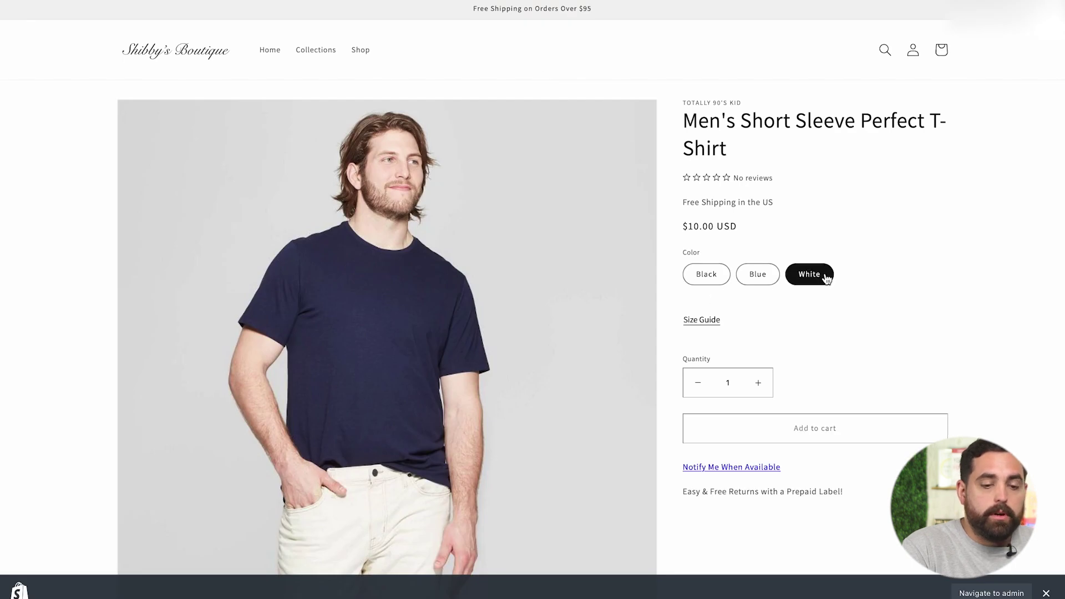
pyautogui.click(756, 277)
pyautogui.click(693, 285)
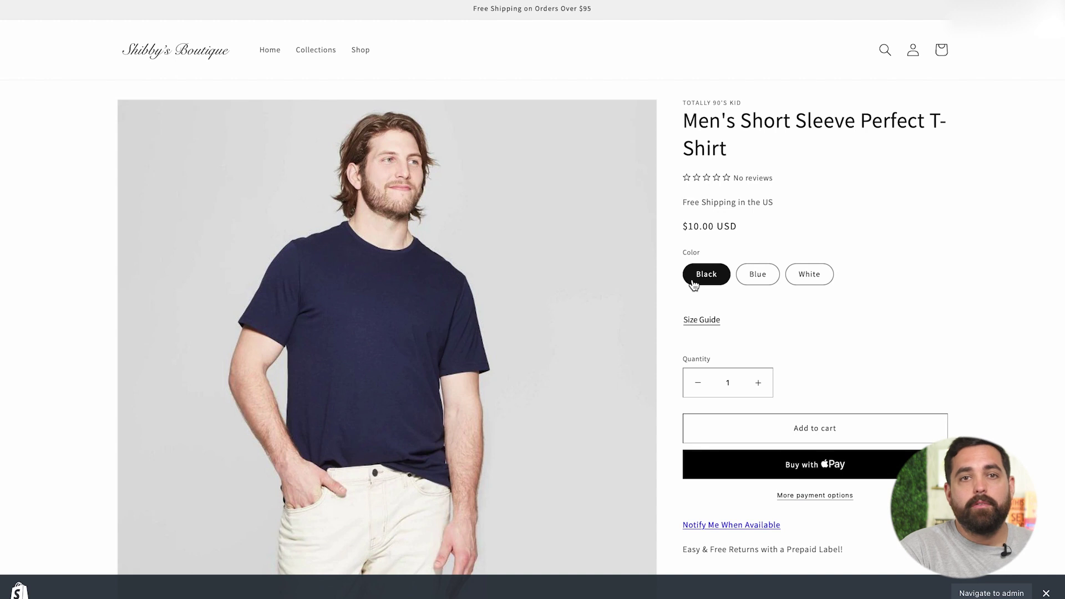
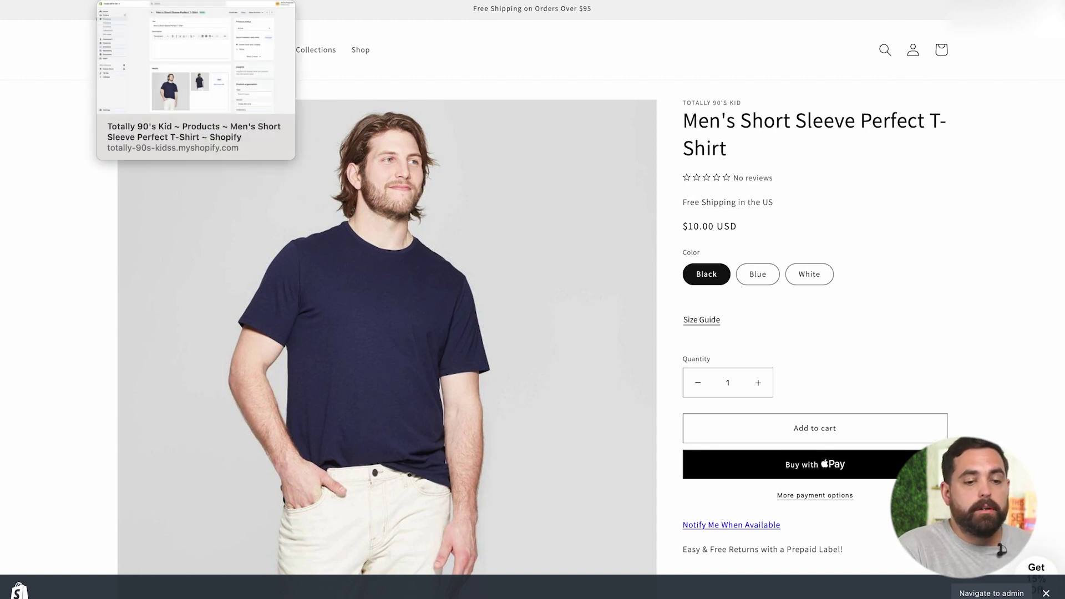
# Step: Return to the product in the Shopify admin and open the Black variant for editing
pyautogui.hotkey('ctrl', 'shift', 'Tab')
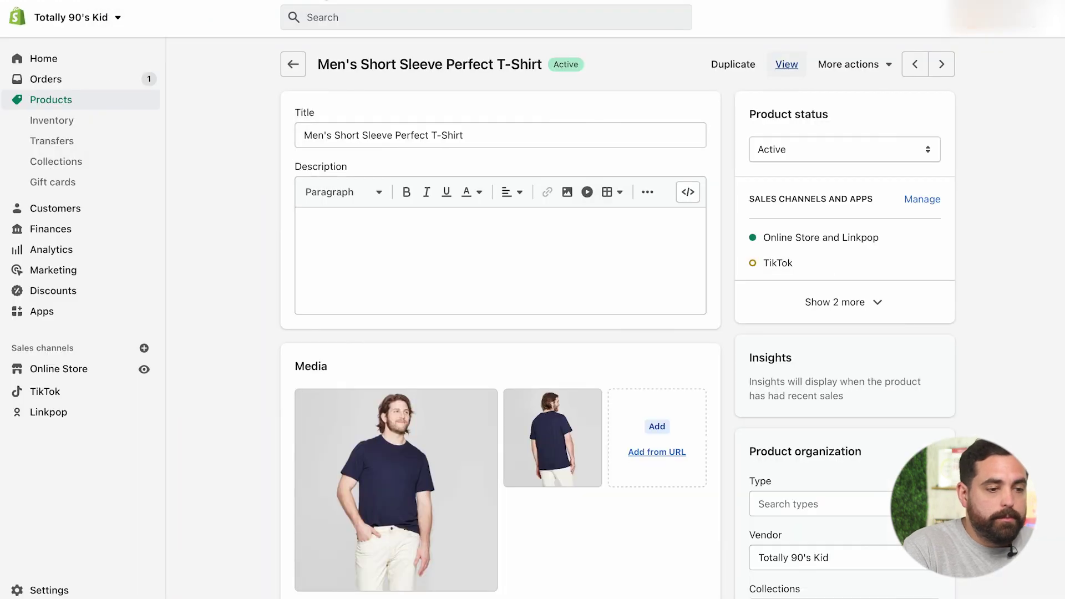
pyautogui.scroll(-15, 247, 258)
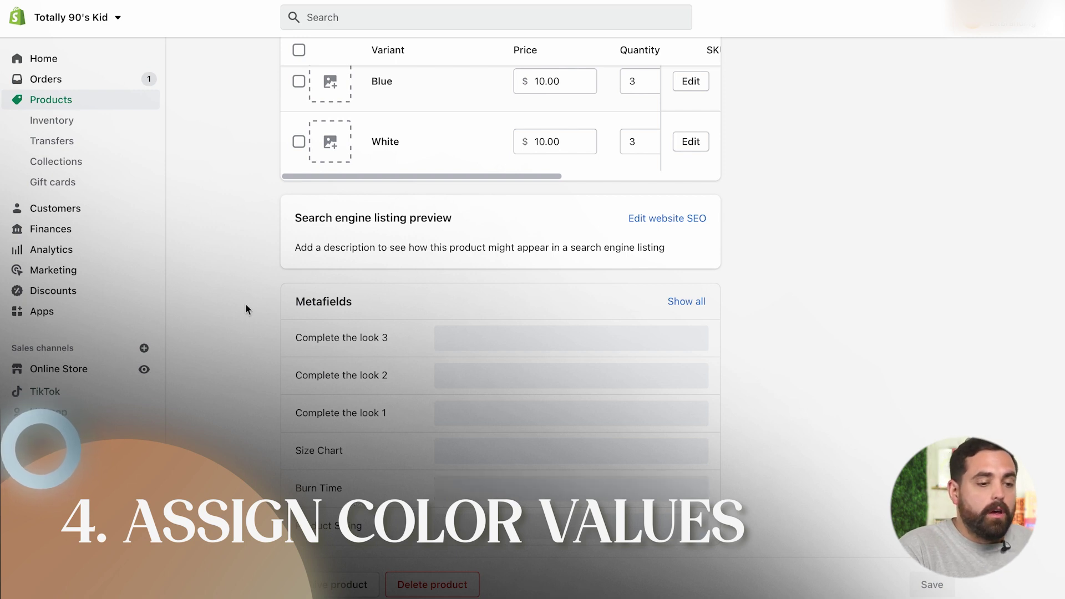
pyautogui.scroll(3, 248, 309)
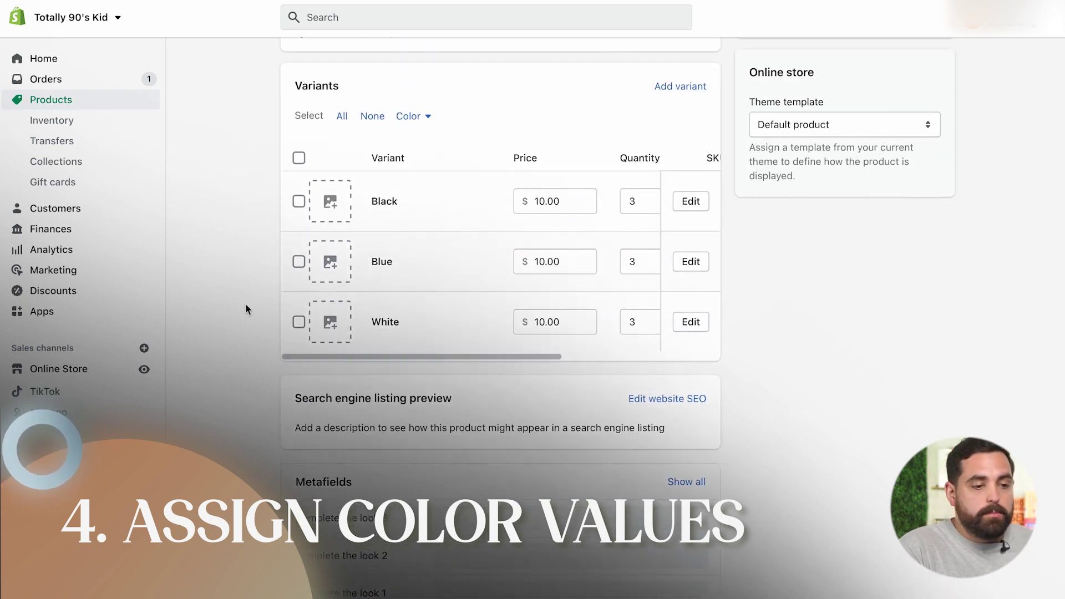
pyautogui.scroll(-3, 247, 323)
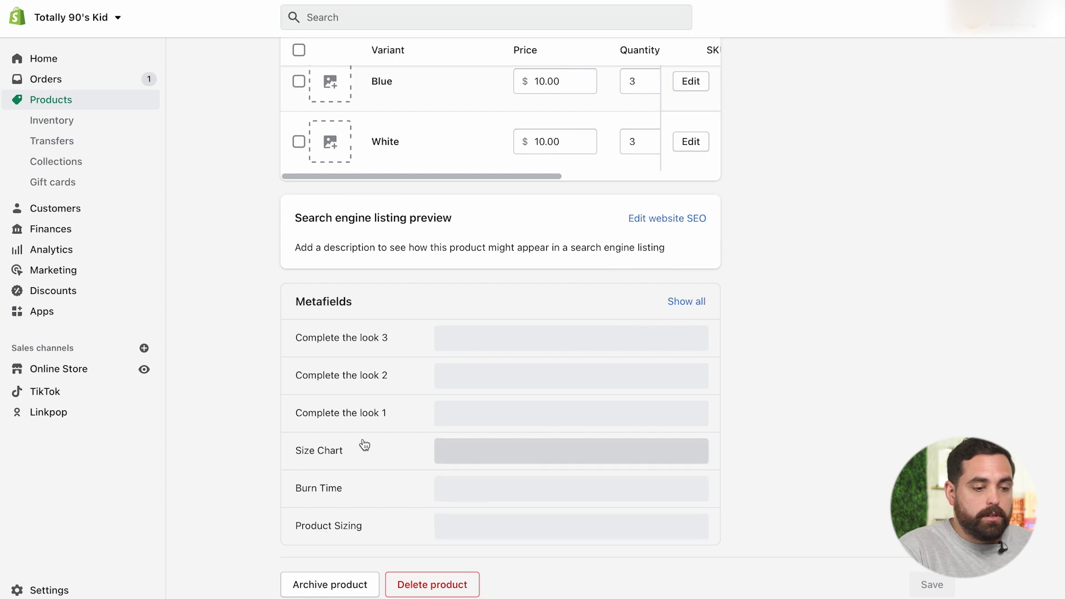
pyautogui.scroll(4, 235, 354)
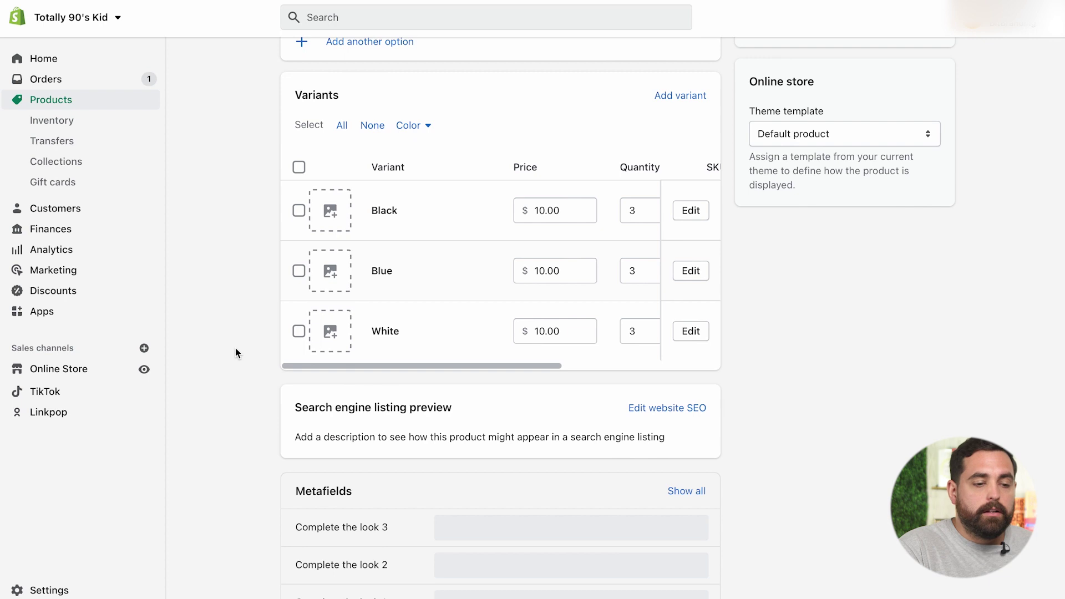
pyautogui.click(691, 211)
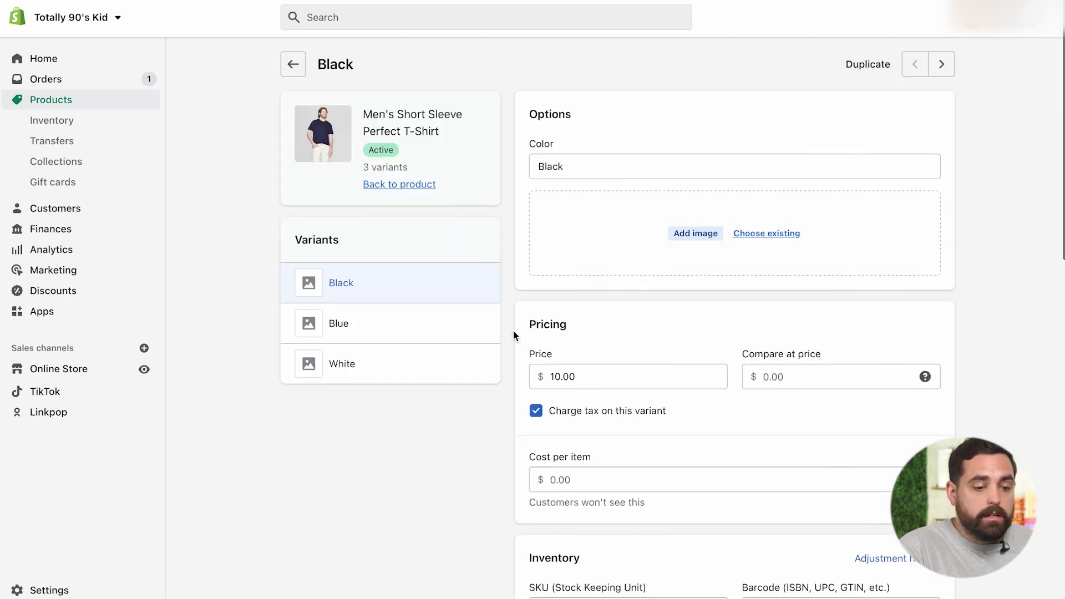
# Step: Set the Black variant's Color metafield to near-black #0A0A0A and save the variant
pyautogui.scroll(-15, 514, 332)
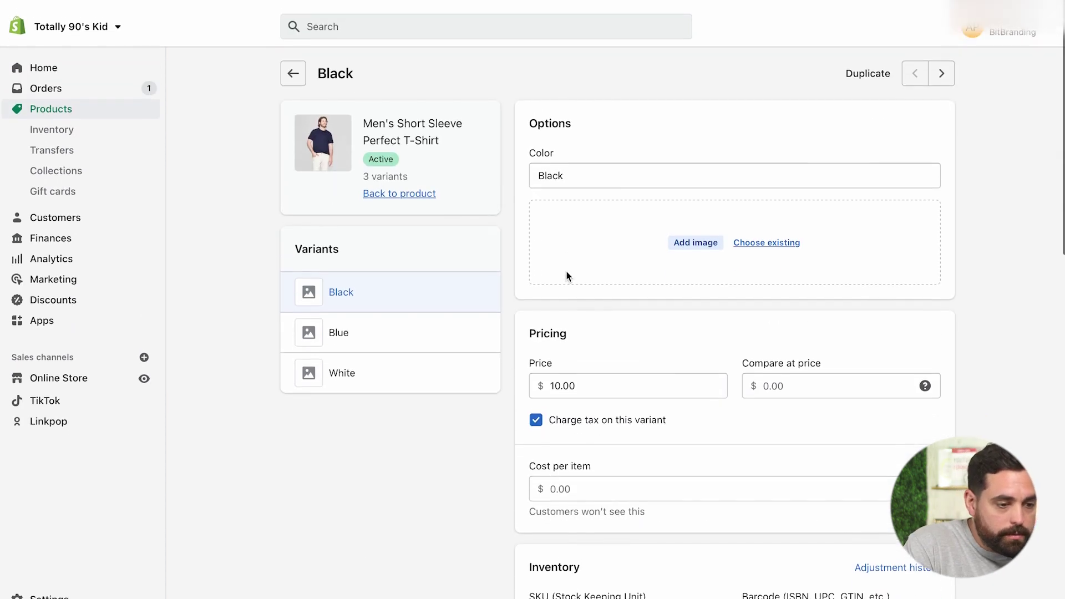
pyautogui.scroll(-15, 618, 480)
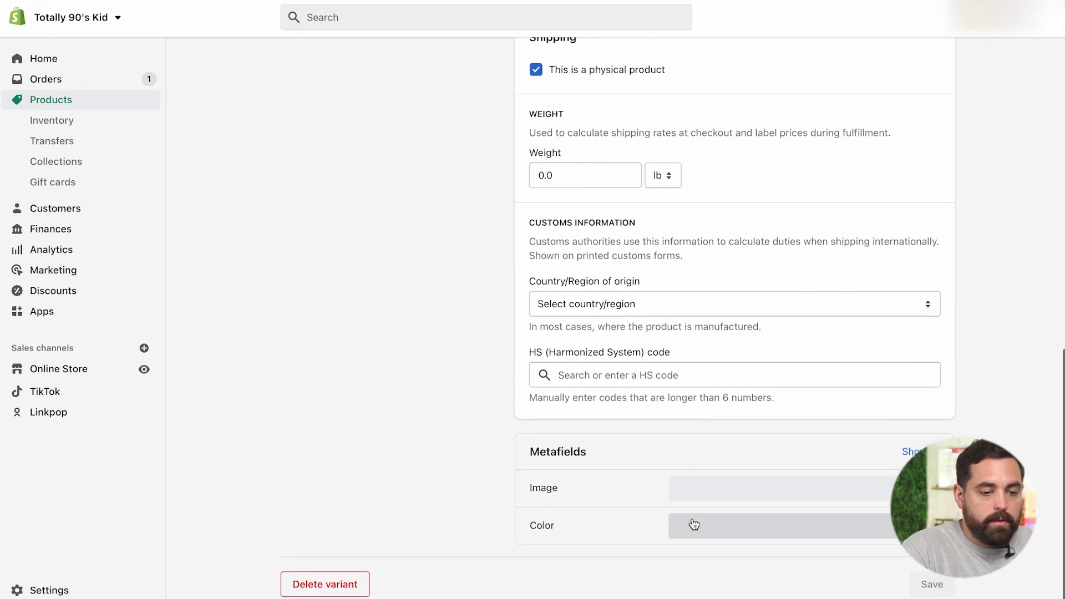
pyautogui.click(688, 524)
pyautogui.click(713, 527)
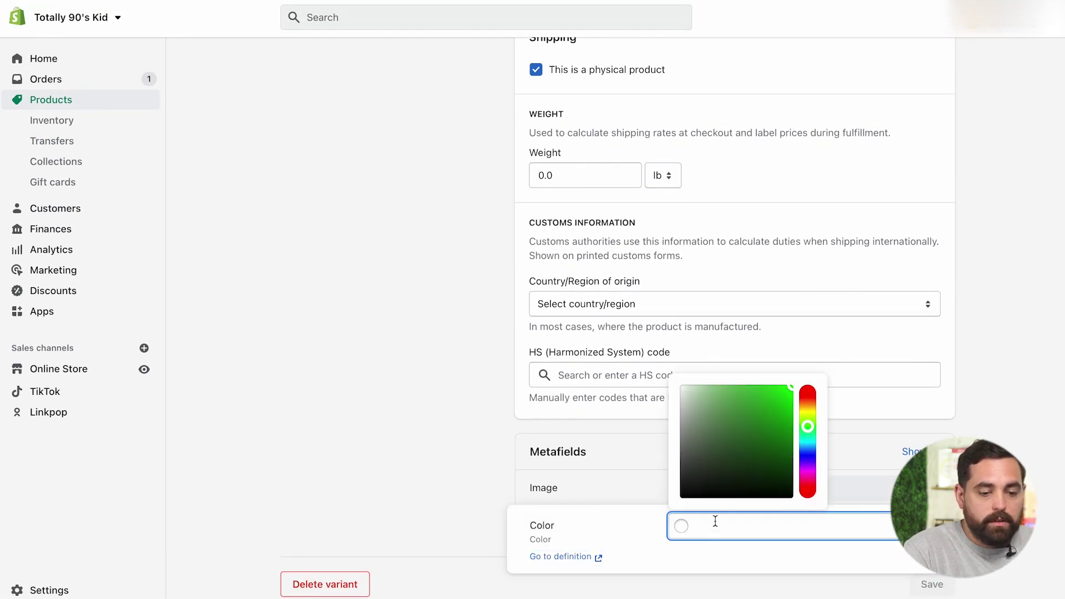
pyautogui.moveTo(706, 488); pyautogui.dragTo(684, 497)
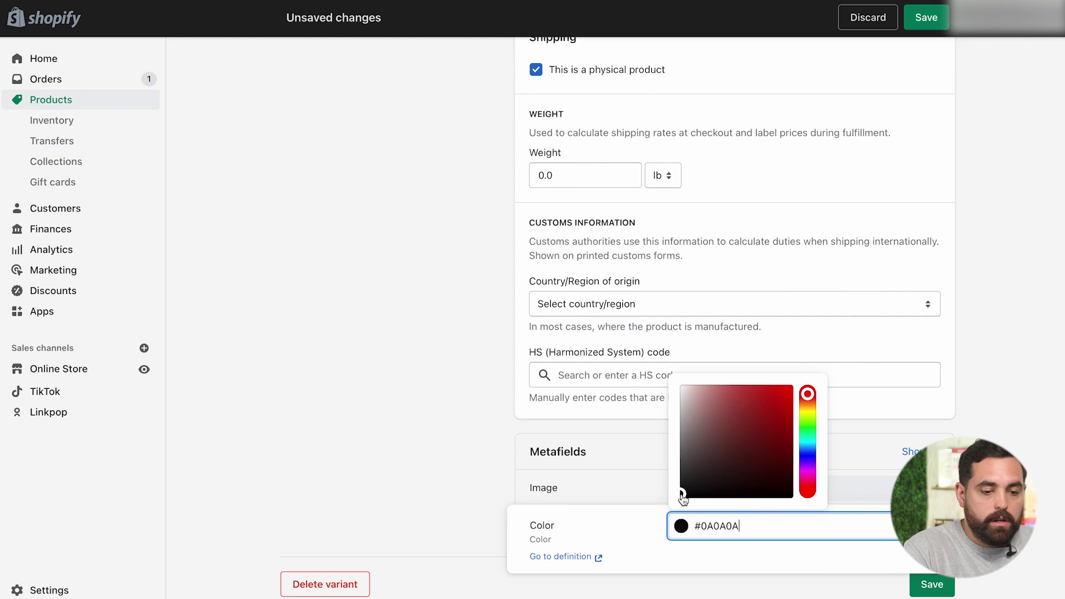
pyautogui.click(930, 584)
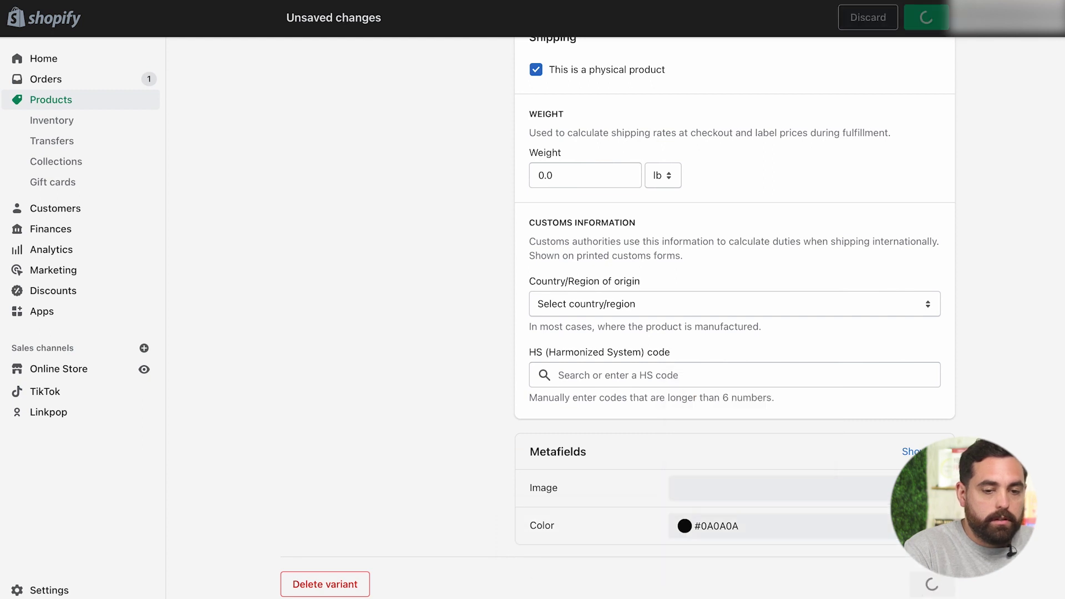
# Step: Switch to the Blue variant, set its Color metafield to #009EFF and save it
pyautogui.scroll(10, 394, 179)
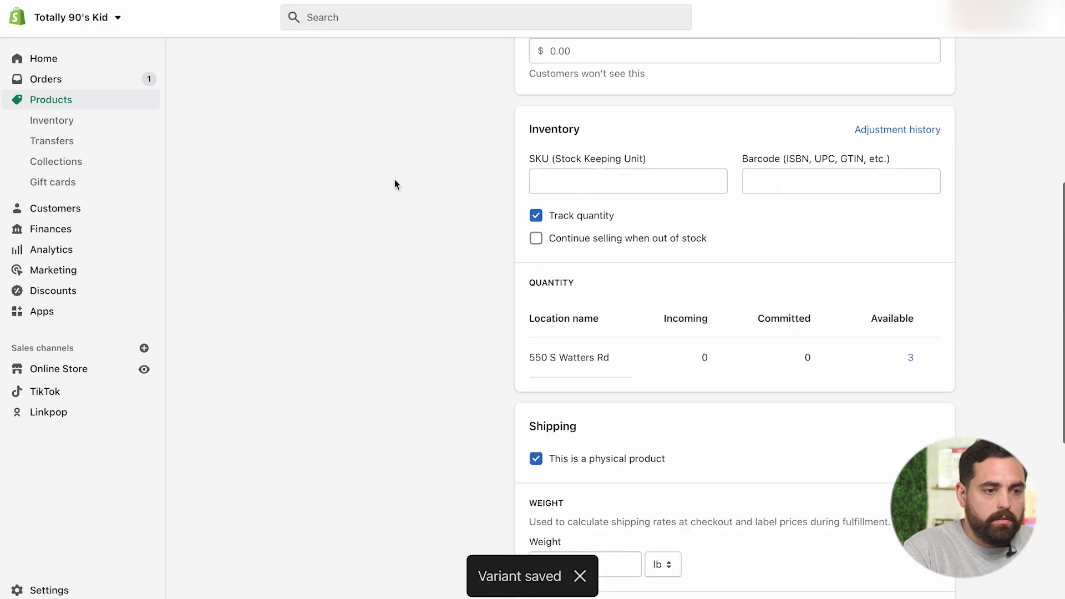
pyautogui.click(353, 173)
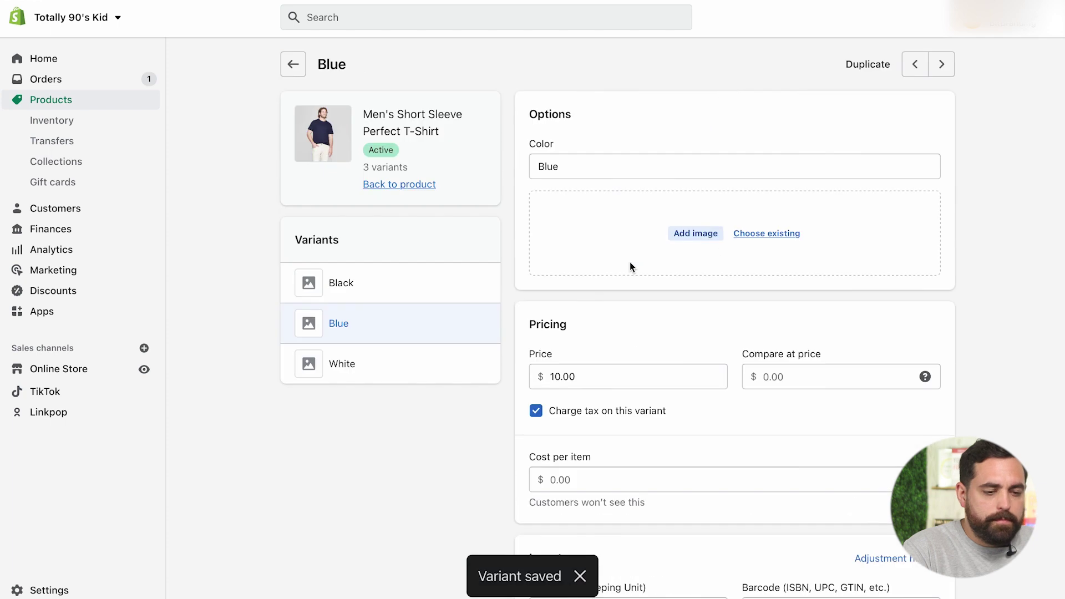
pyautogui.scroll(-10, 630, 262)
pyautogui.click(699, 532)
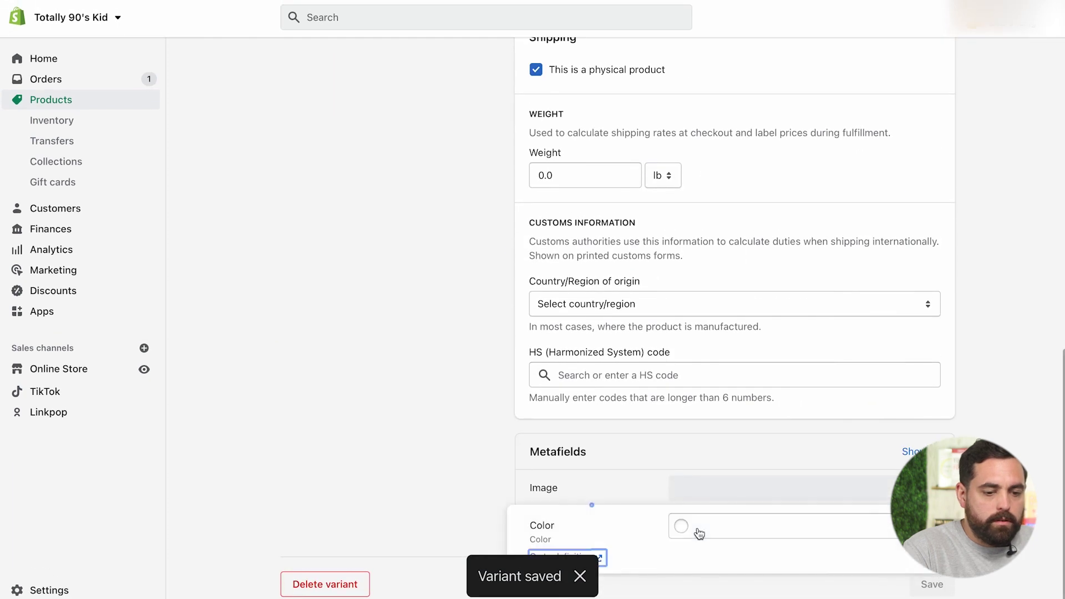
pyautogui.click(713, 528)
pyautogui.moveTo(810, 457); pyautogui.dragTo(807, 448)
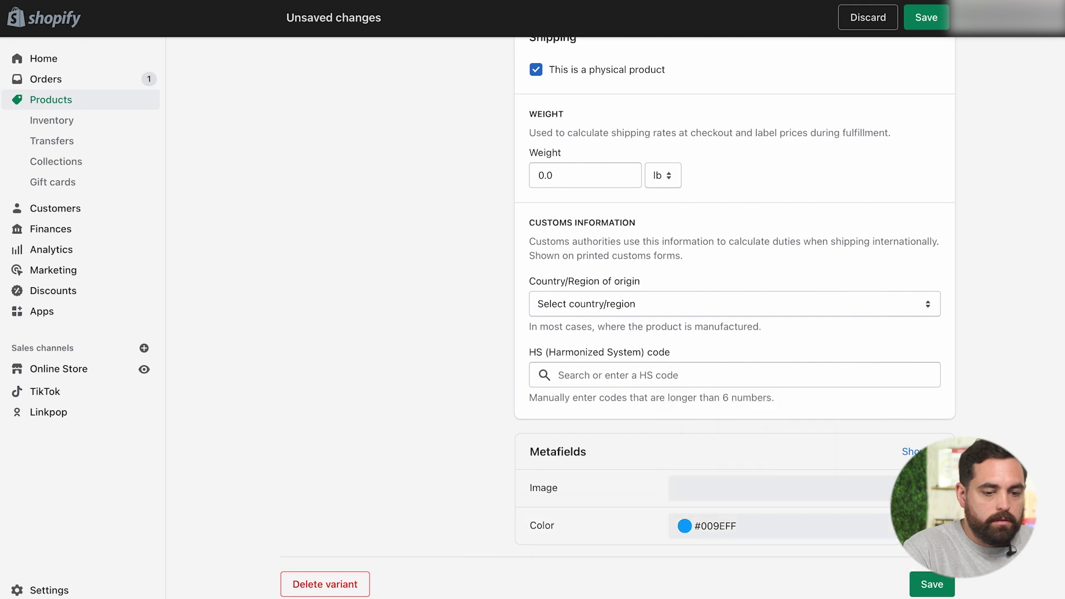
pyautogui.click(932, 584)
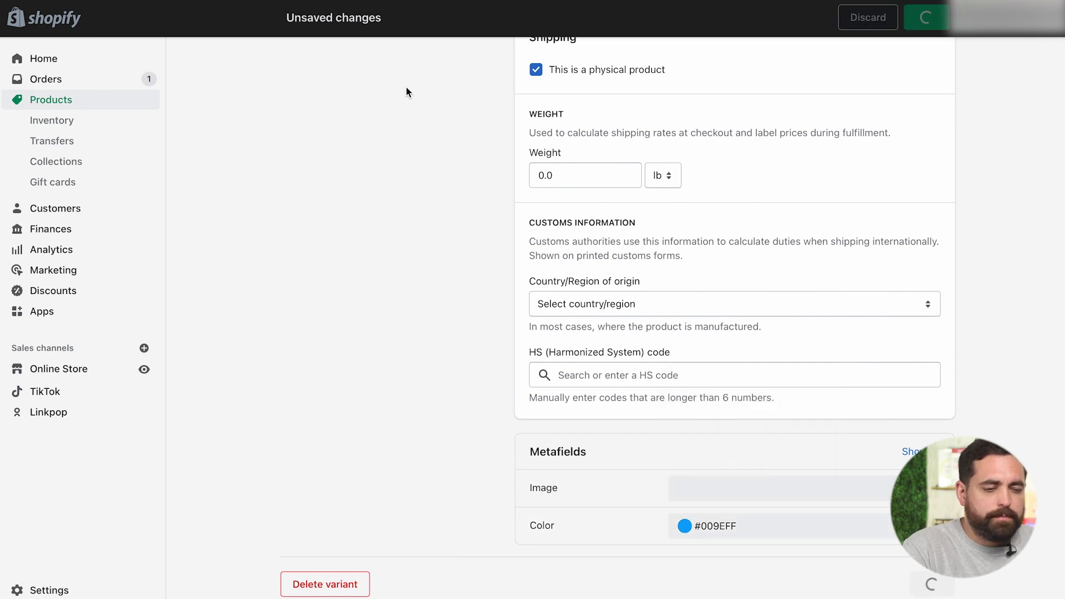
# Step: Switch to the White variant, set its Color metafield to #FFFFFF and save it
pyautogui.scroll(12, 440, 206)
pyautogui.click(341, 228)
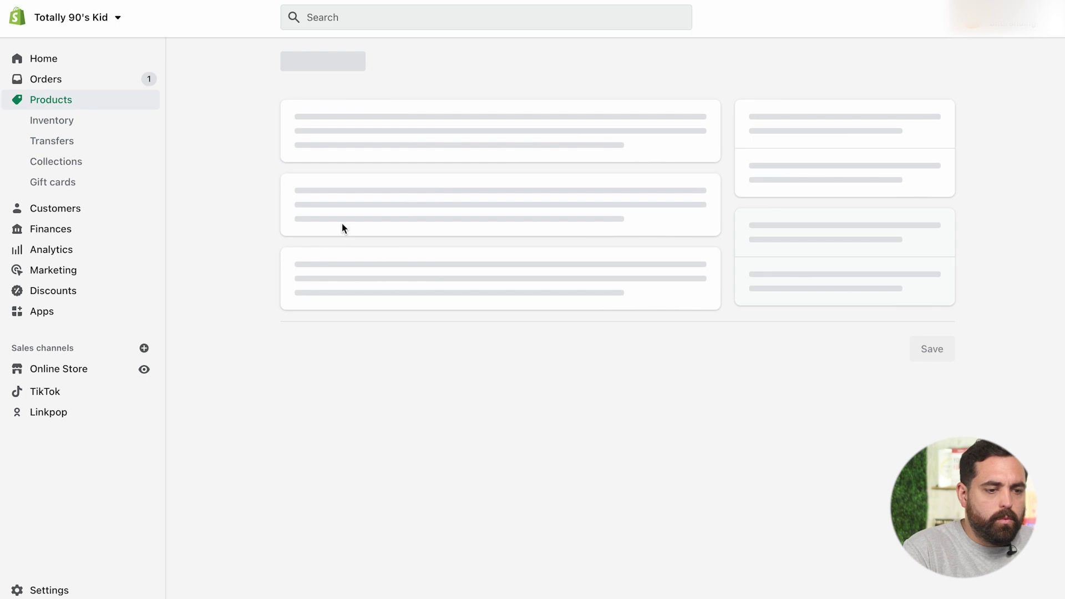
pyautogui.scroll(-15, 649, 397)
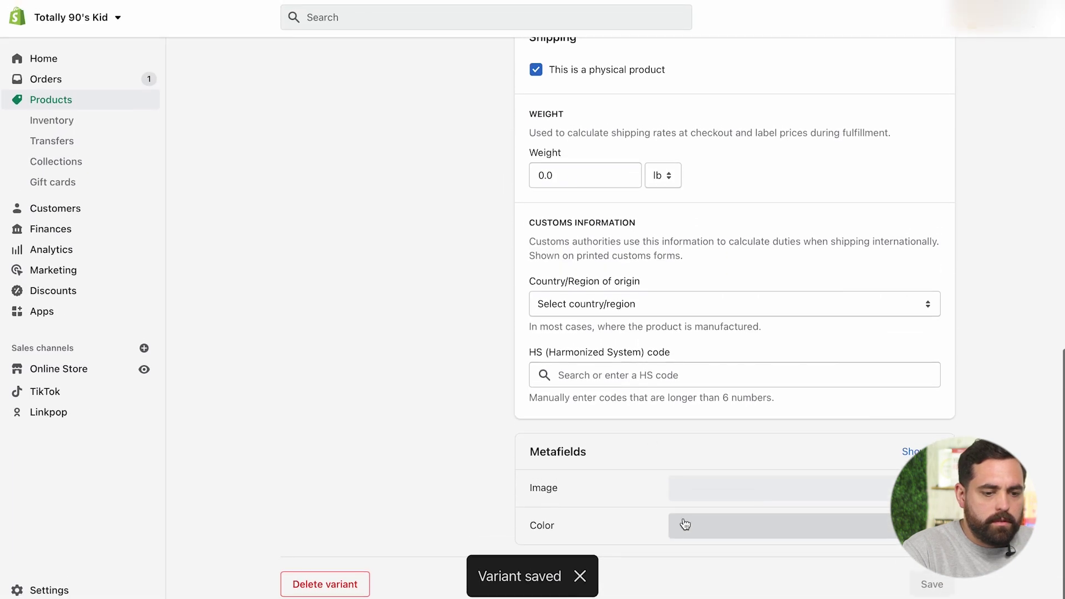
pyautogui.click(727, 524)
pyautogui.moveTo(705, 435); pyautogui.dragTo(671, 388)
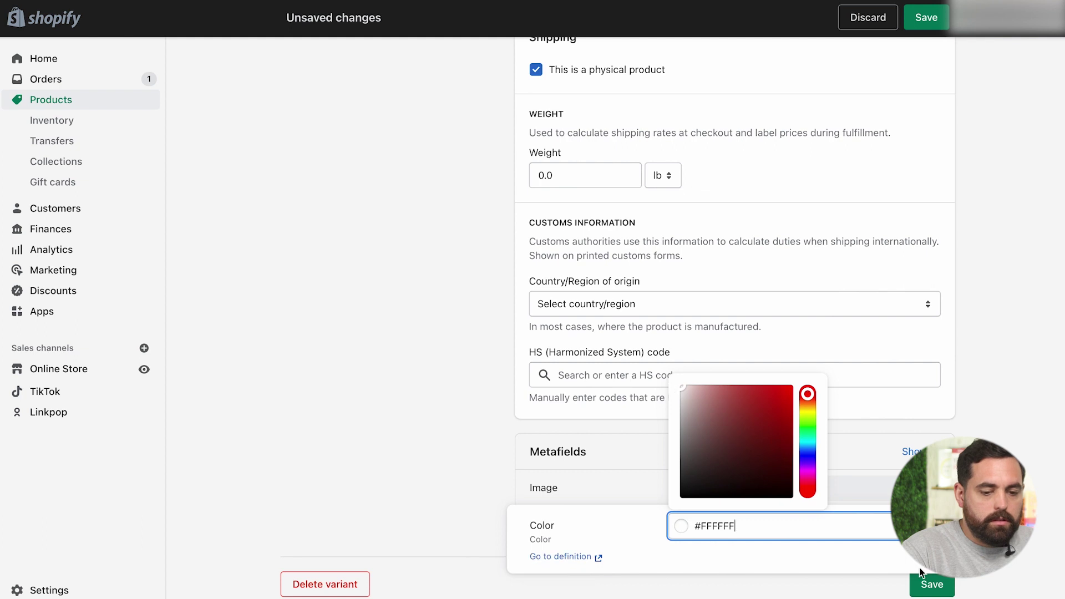
pyautogui.click(933, 591)
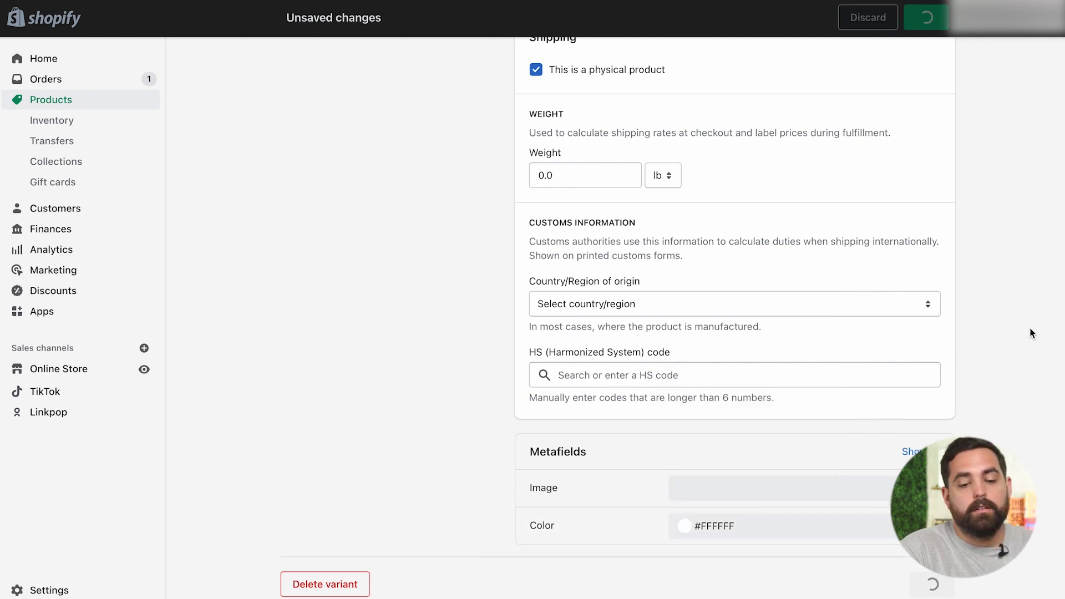
# Step: Return to the T-shirt product and check its color swatches on the storefront product page
pyautogui.scroll(10, 1029, 333)
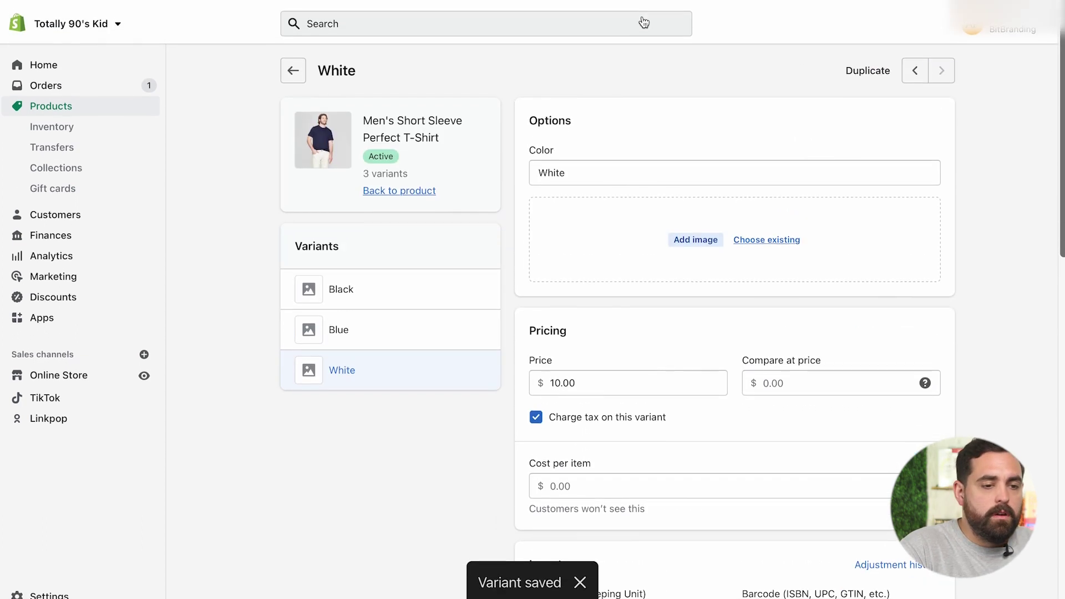
pyautogui.click(292, 66)
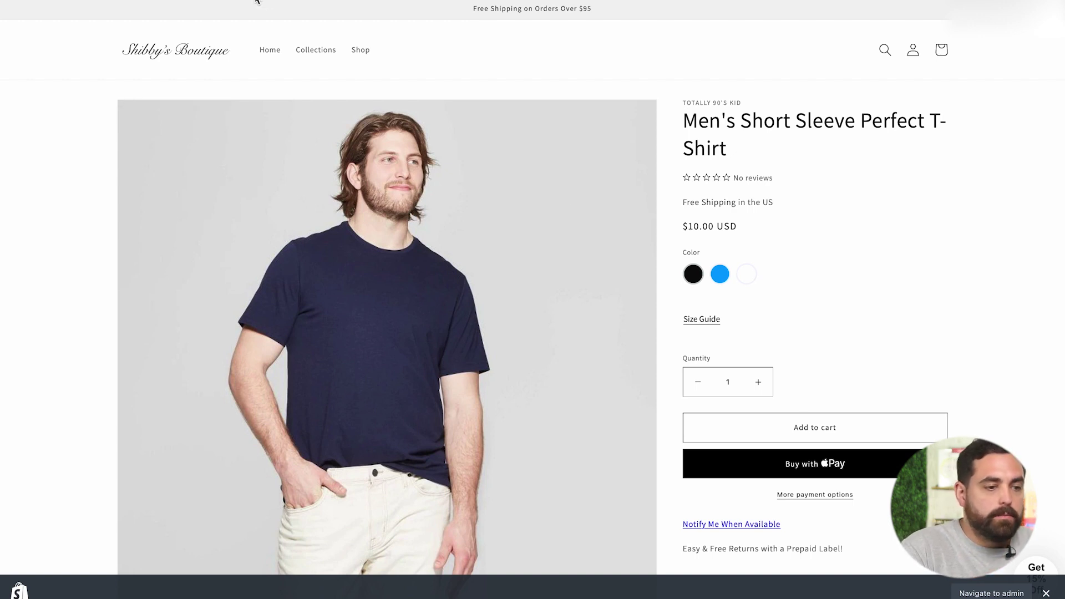
pyautogui.click(258, 2)
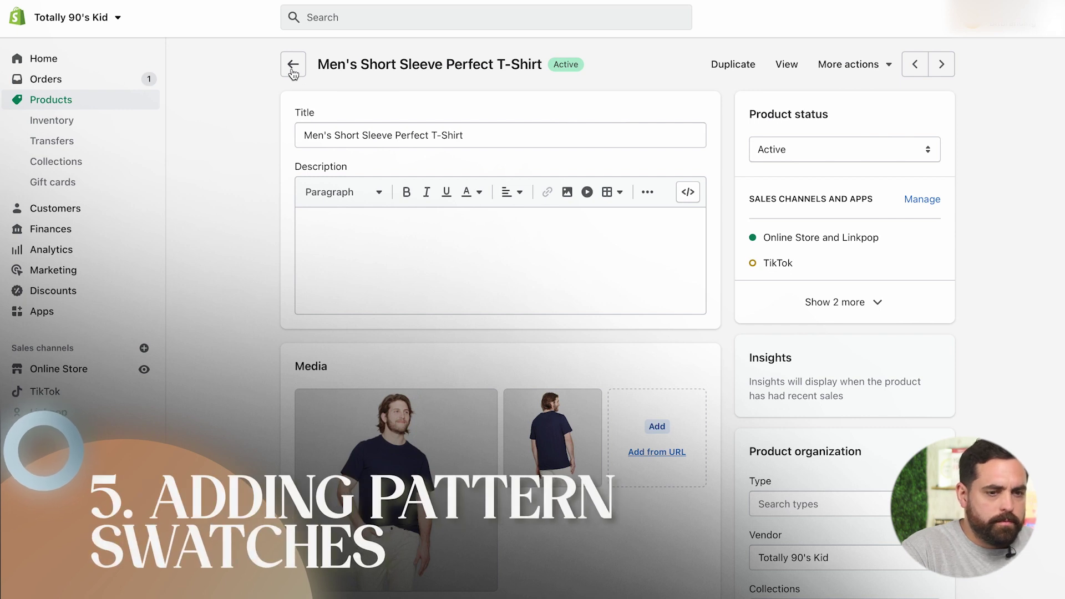
# Step: Start a new product from the product list and title it "Men's Slim Fit Stretch Poplin Long Sleeve Button-Down Shirt"
pyautogui.click(870, 73)
pyautogui.click(293, 64)
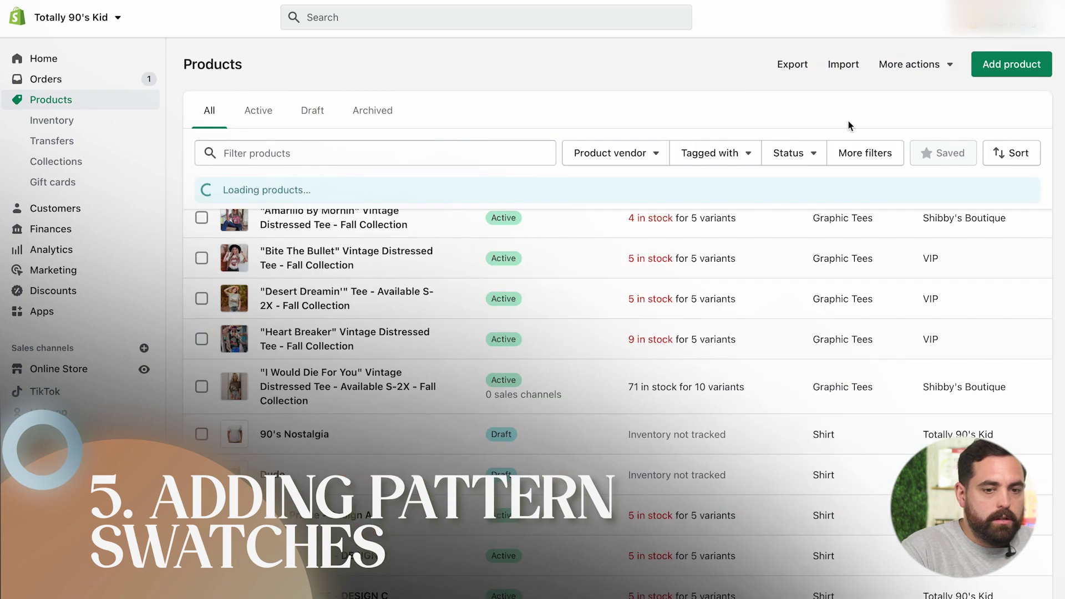
pyautogui.click(1011, 64)
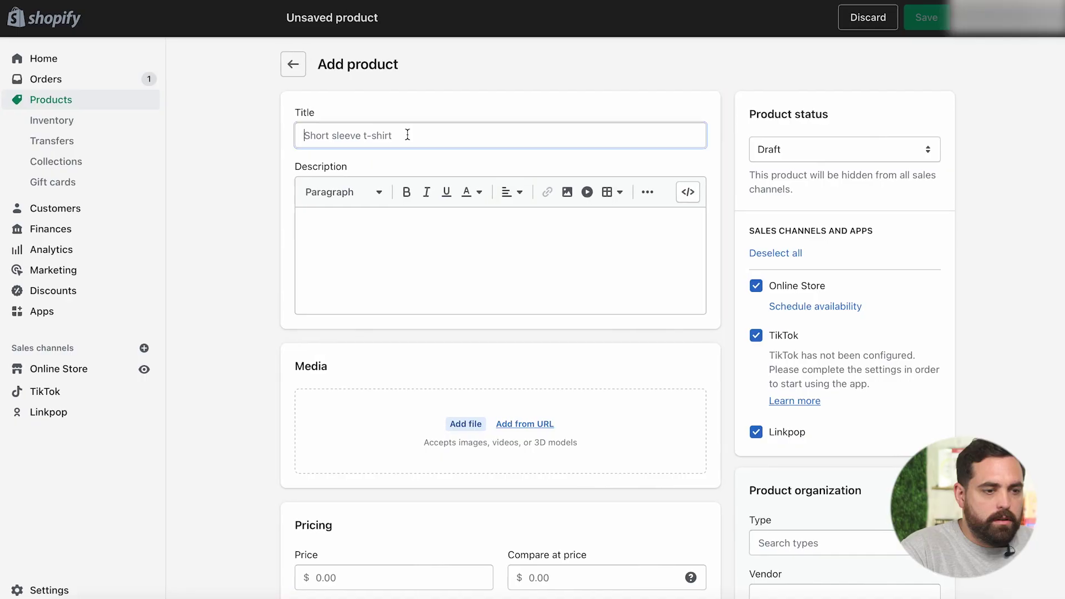
pyautogui.write("Men's Slim Fit Stretch Poplin Long Sleeve Button-Down Shirt")
pyautogui.click(252, 247)
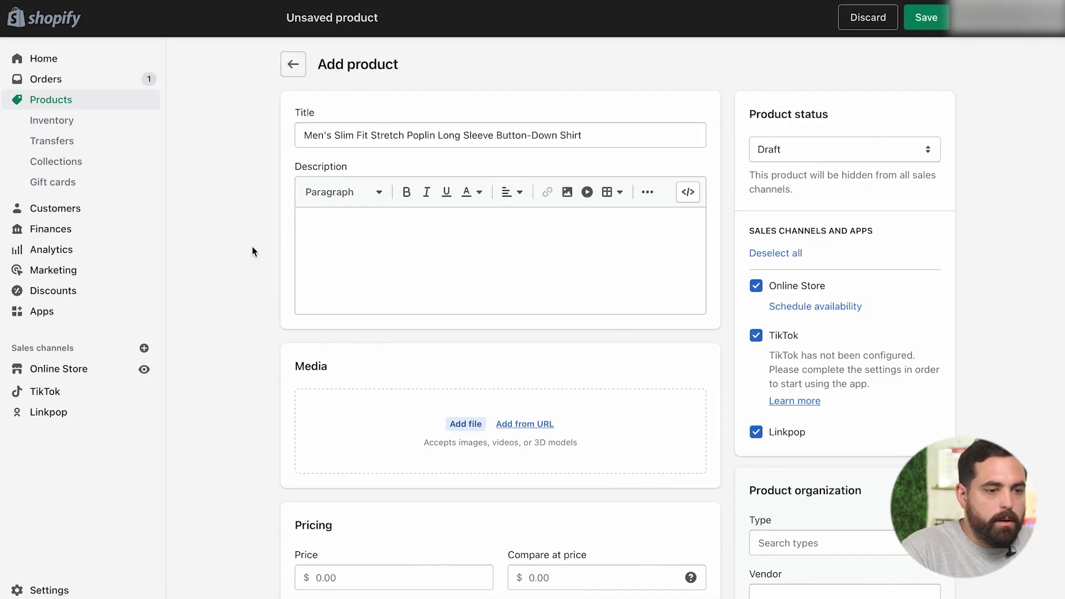
# Step: Upload the 800×800 photo of the man in the button-down shirt from the youtube folder to the product's media
pyautogui.scroll(-3, 451, 276)
pyautogui.click(464, 267)
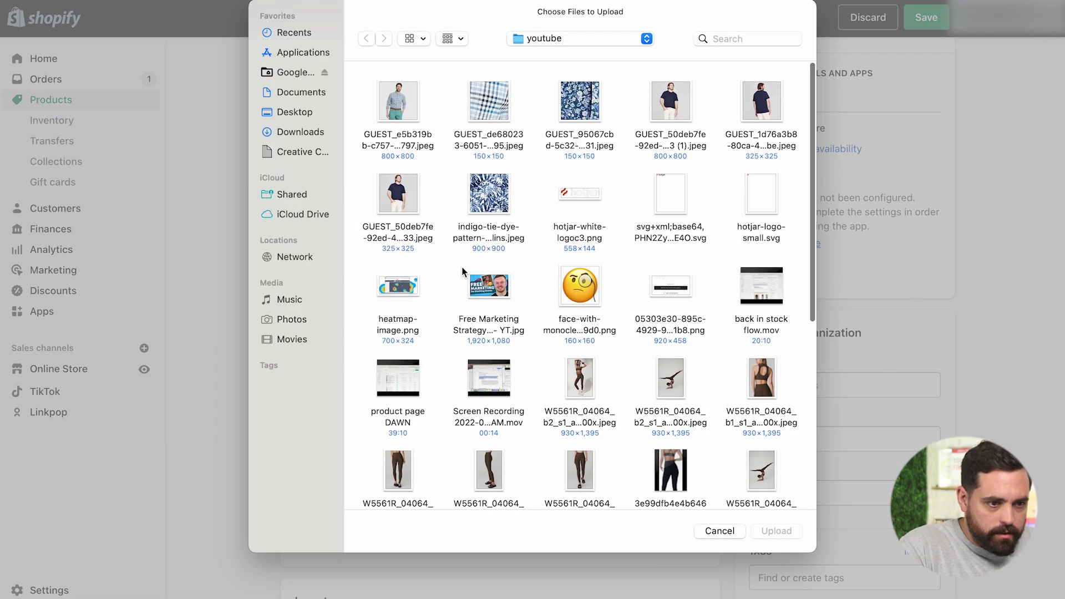
pyautogui.click(403, 110)
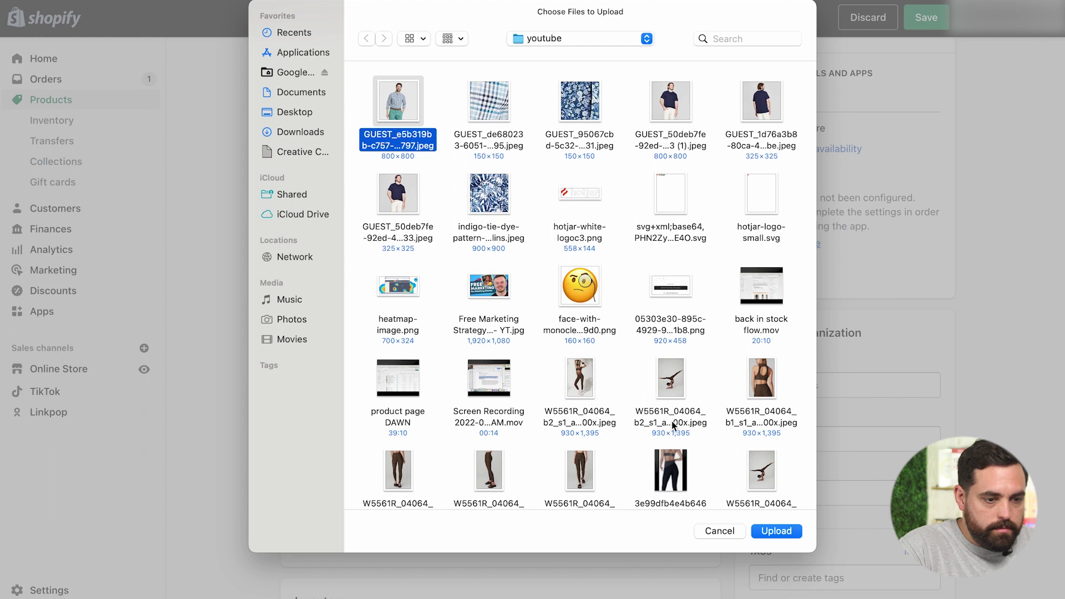
pyautogui.click(775, 532)
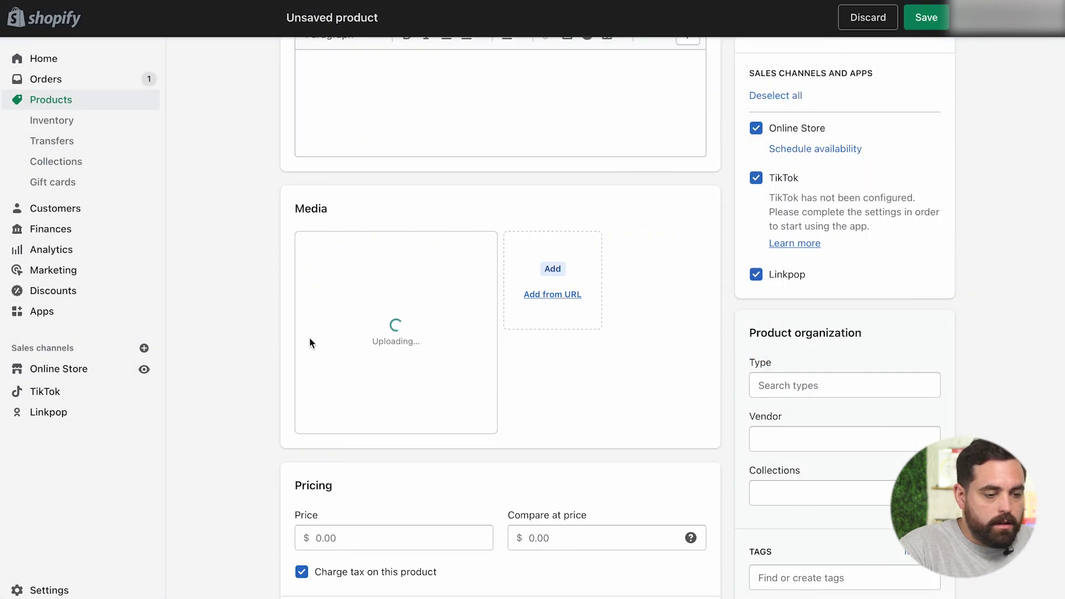
# Step: Set the product's price to $10
pyautogui.scroll(-3, 270, 361)
pyautogui.click(349, 362)
pyautogui.write('10')
pyautogui.click(255, 384)
# Step: Enable options for this product and name the option Color
pyautogui.scroll(-10, 255, 384)
pyautogui.scroll(-7, 255, 384)
pyautogui.click(301, 397)
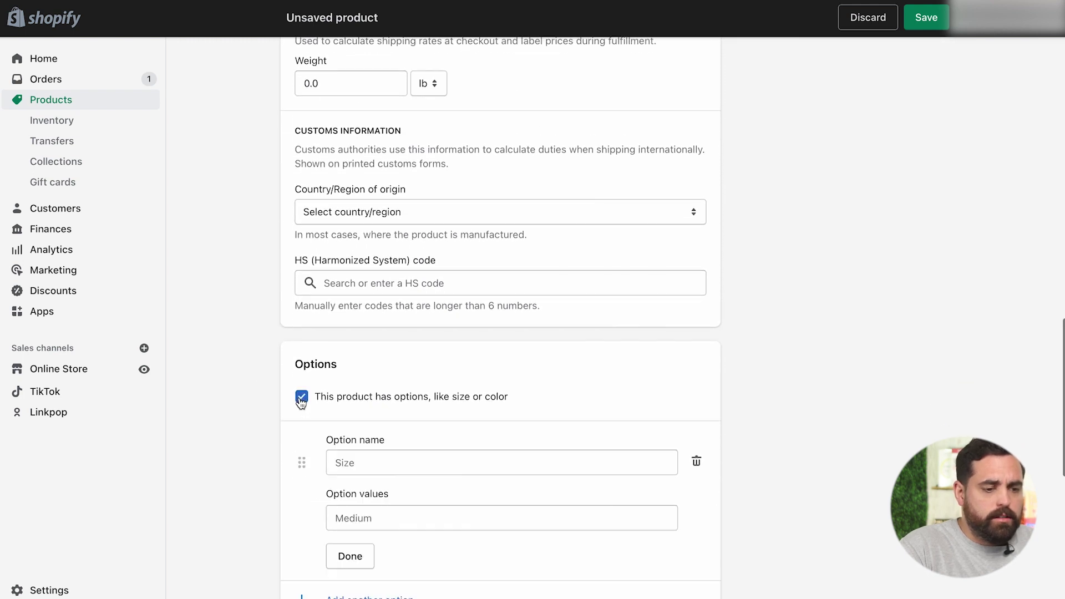
pyautogui.scroll(-4, 247, 278)
pyautogui.click(370, 242)
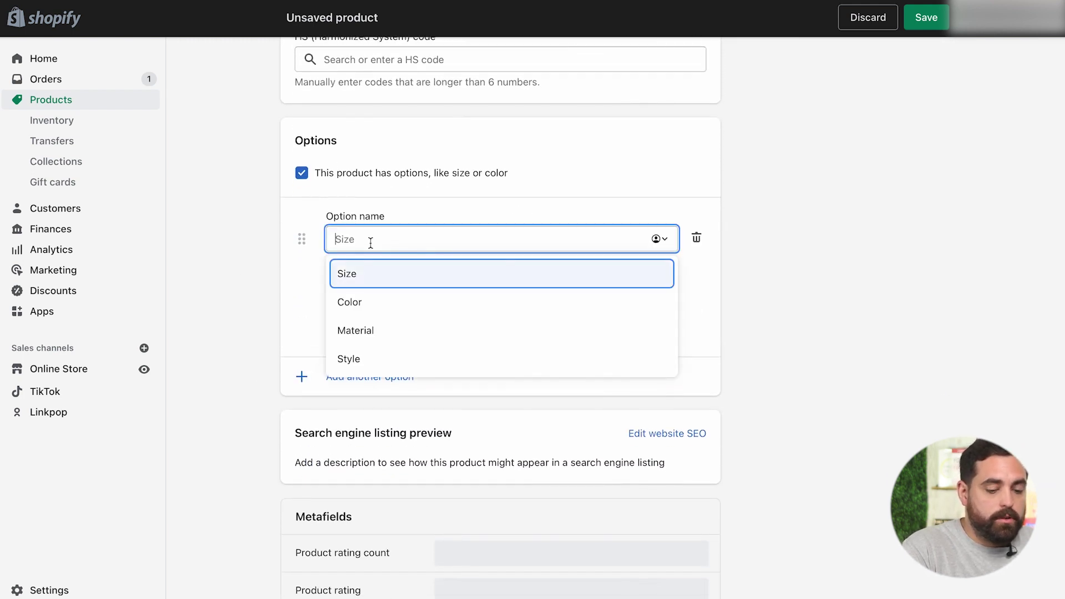
pyautogui.write('Color')
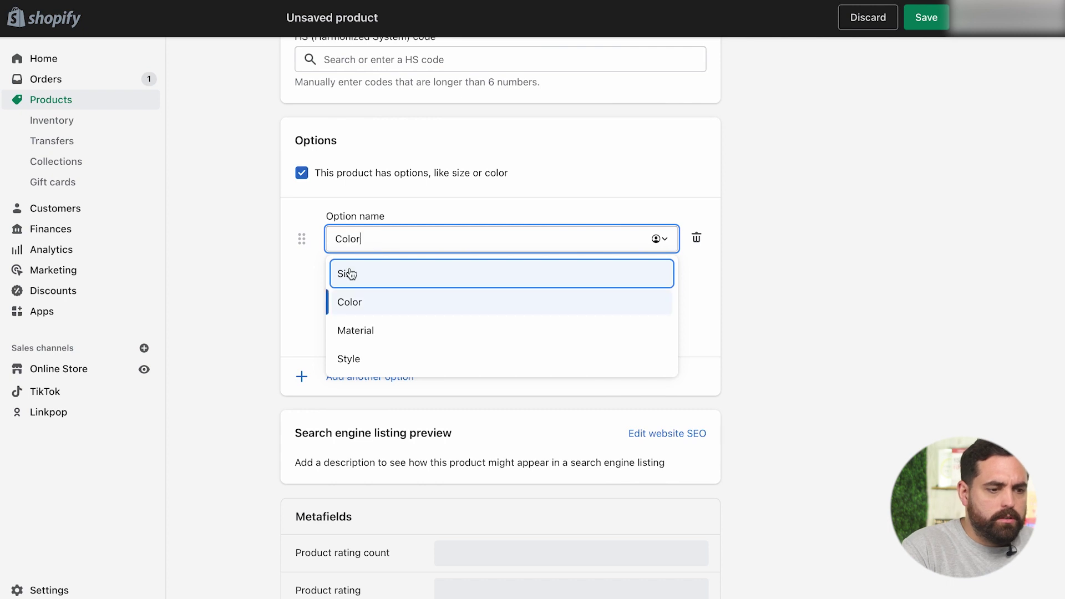
pyautogui.click(350, 302)
# Step: Add the values Allure Blue and Beam Blue to the Color option
pyautogui.click(363, 300)
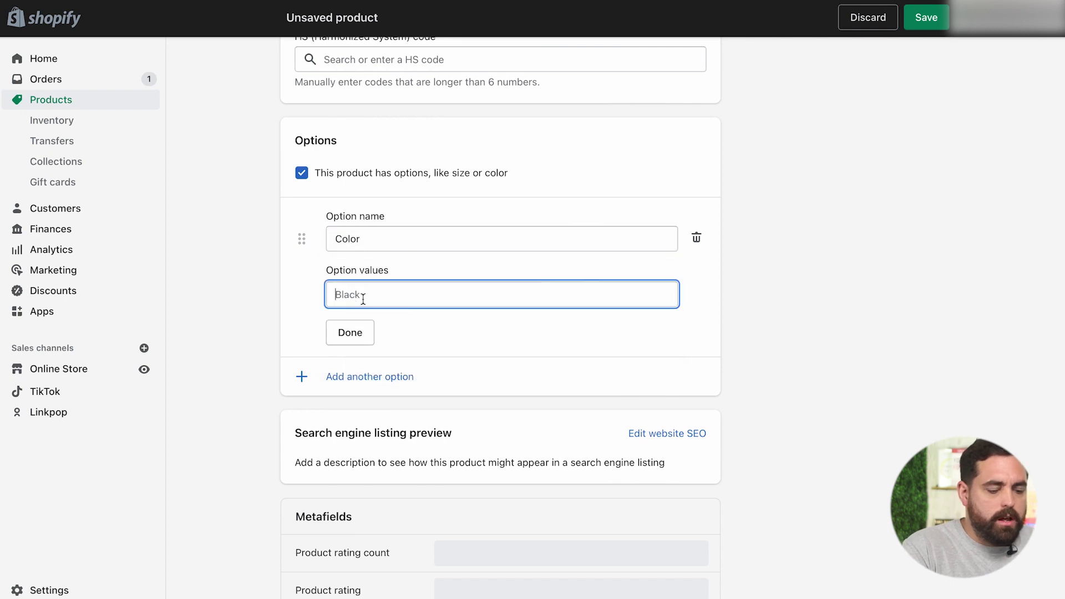
pyautogui.write('Allure Blue')
pyautogui.click(381, 328)
pyautogui.write('B')
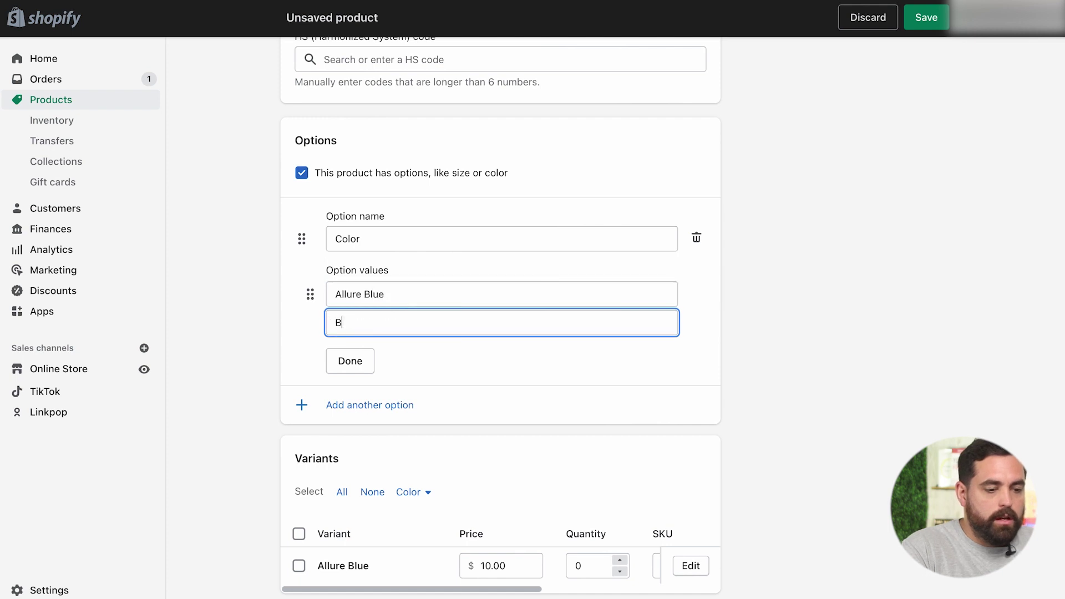
pyautogui.write('eam Blue')
pyautogui.click(233, 355)
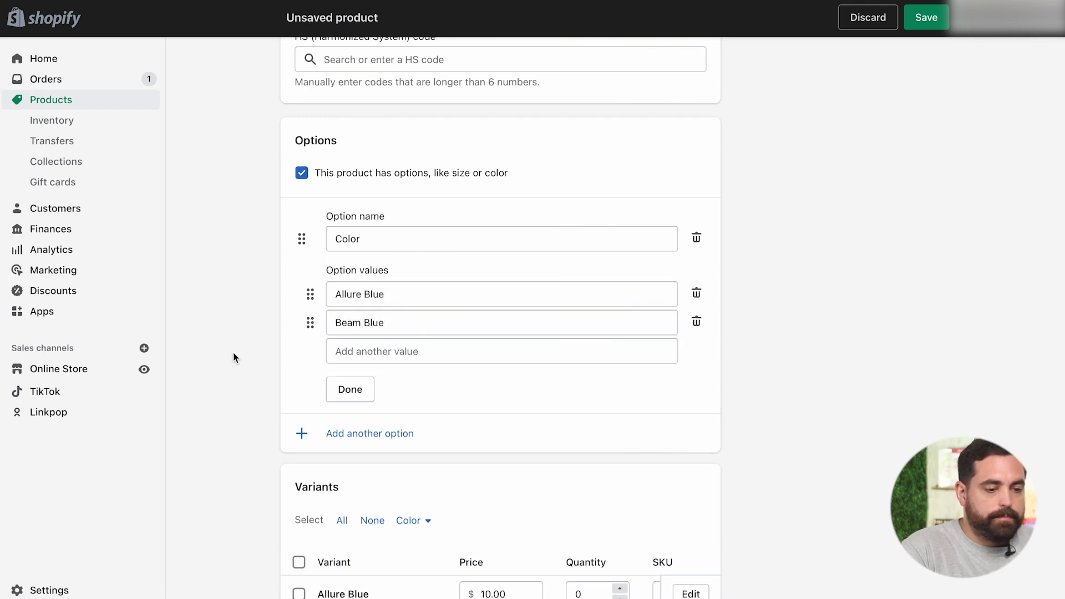
# Step: Set the quantity of both the Allure Blue and Beam Blue variants to 2
pyautogui.scroll(-5, 273, 388)
pyautogui.click(619, 332)
pyautogui.click(619, 331)
pyautogui.click(619, 369)
pyautogui.click(619, 370)
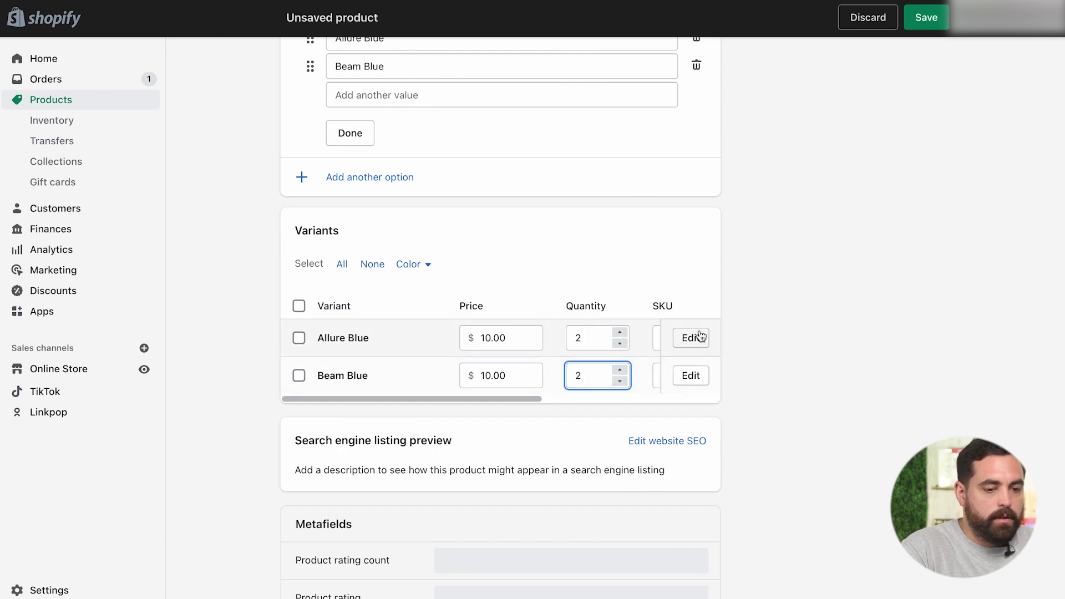
# Step: Review the Allure Blue variant's details without changing them, and save the new product
pyautogui.click(691, 338)
pyautogui.scroll(-3, 521, 396)
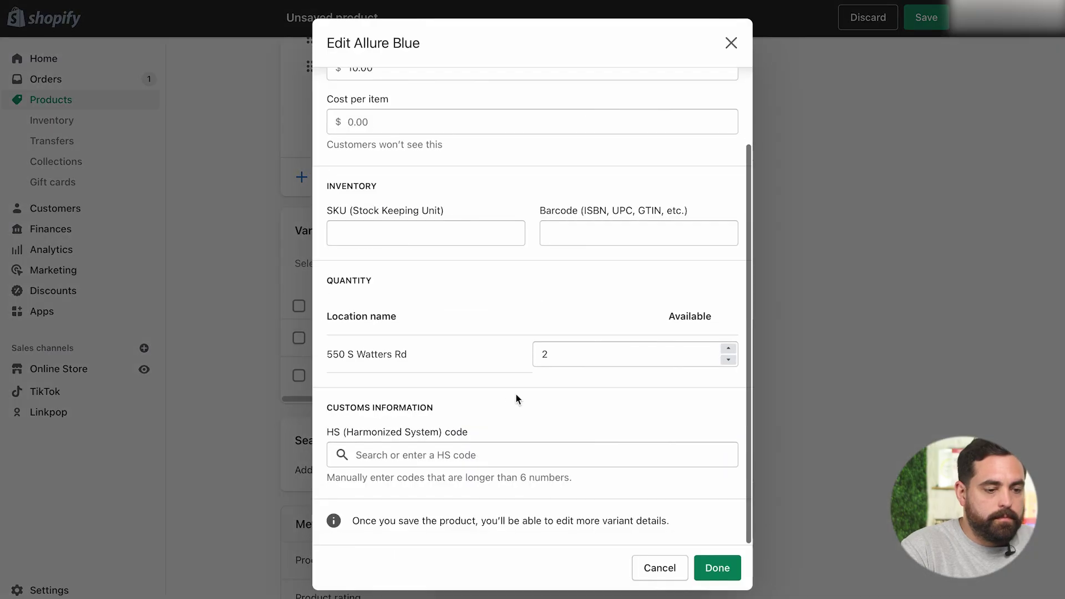
pyautogui.click(716, 568)
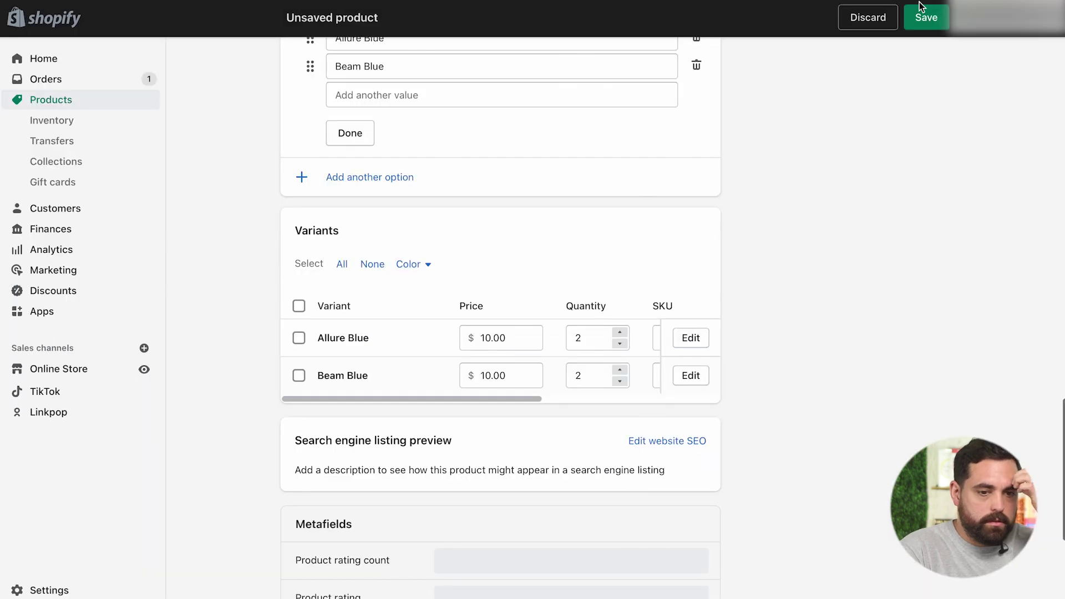
pyautogui.click(928, 16)
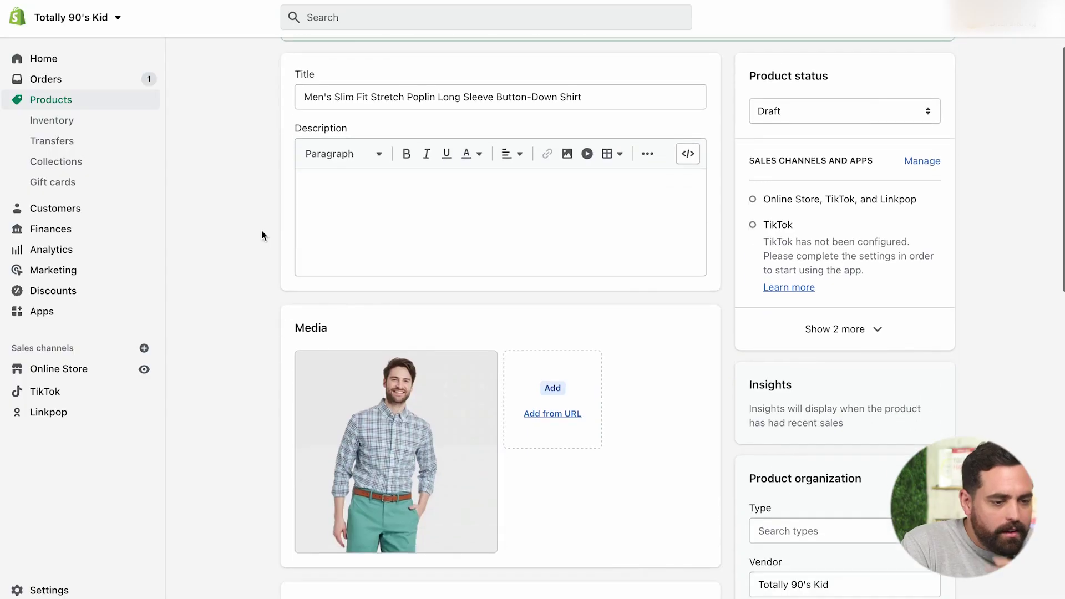
# Step: Open the saved product's Allure Blue variant and its Image metafield for editing
pyautogui.scroll(-3, 262, 235)
pyautogui.scroll(-9, 262, 235)
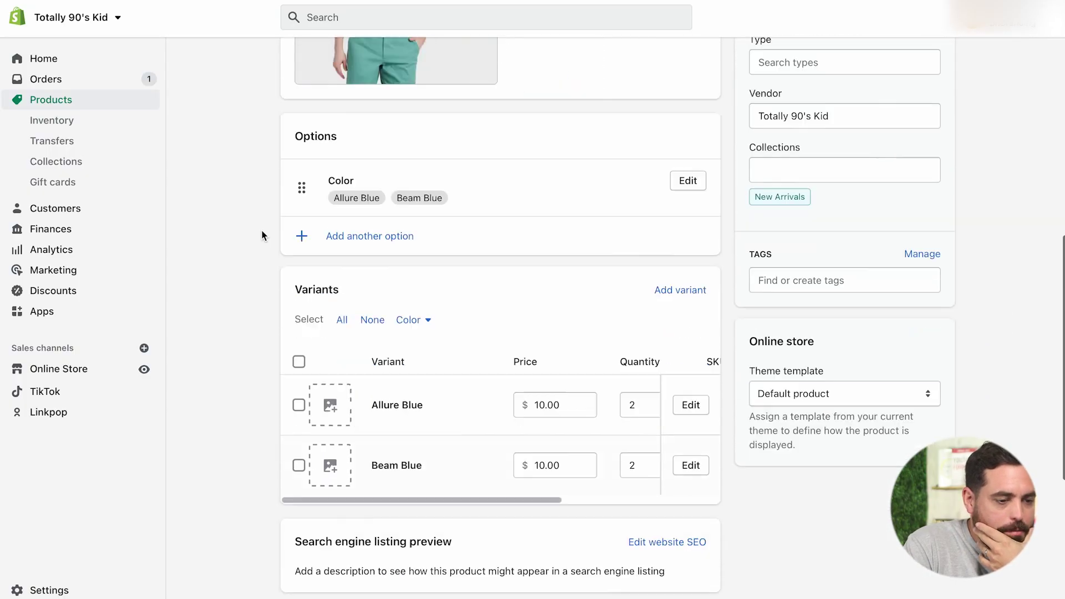
pyautogui.click(690, 232)
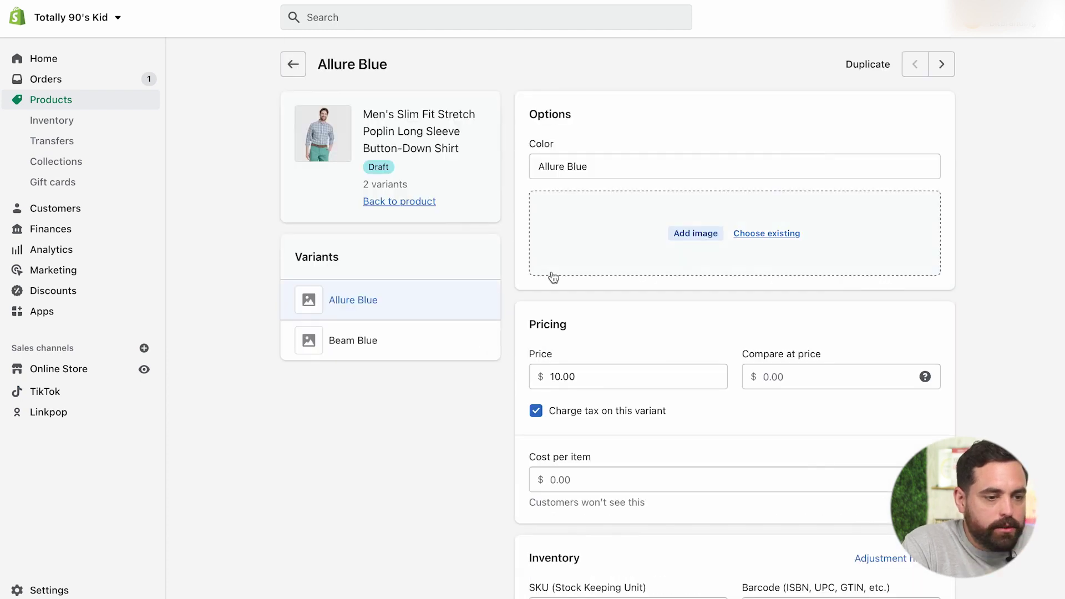
pyautogui.scroll(-12, 523, 359)
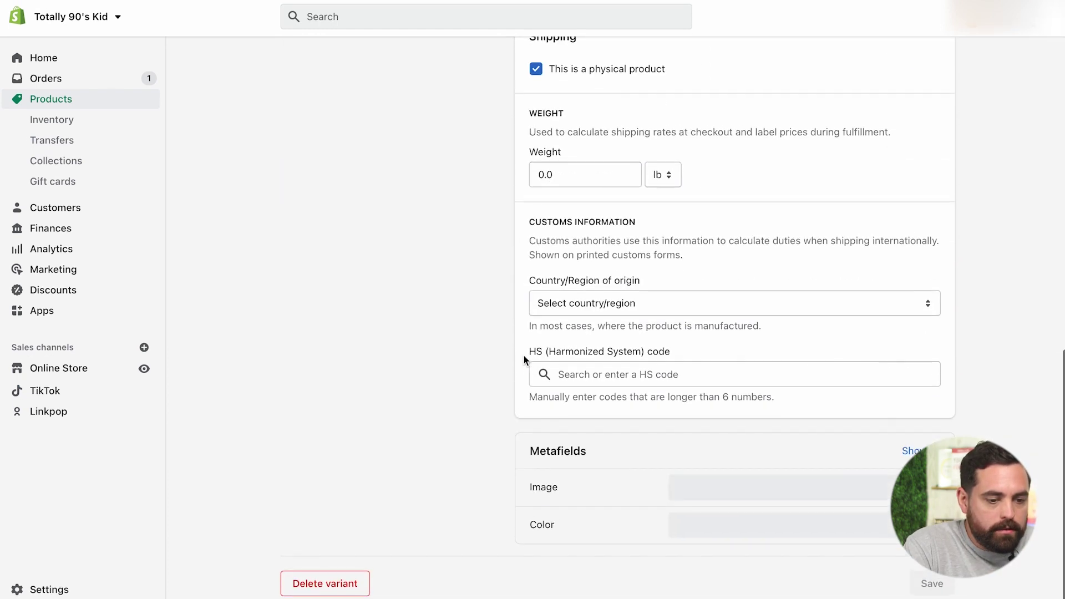
pyautogui.click(690, 488)
pyautogui.click(693, 489)
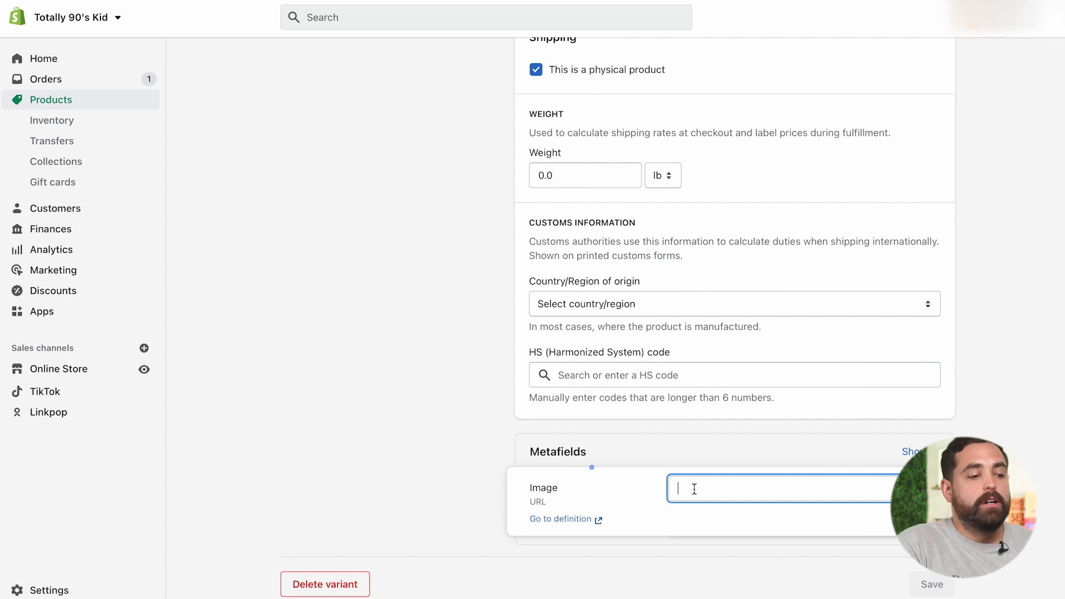
# Step: Go to the store's Files settings and upload the two 150×150 plaid and floral pattern images together
pyautogui.click(320, 380)
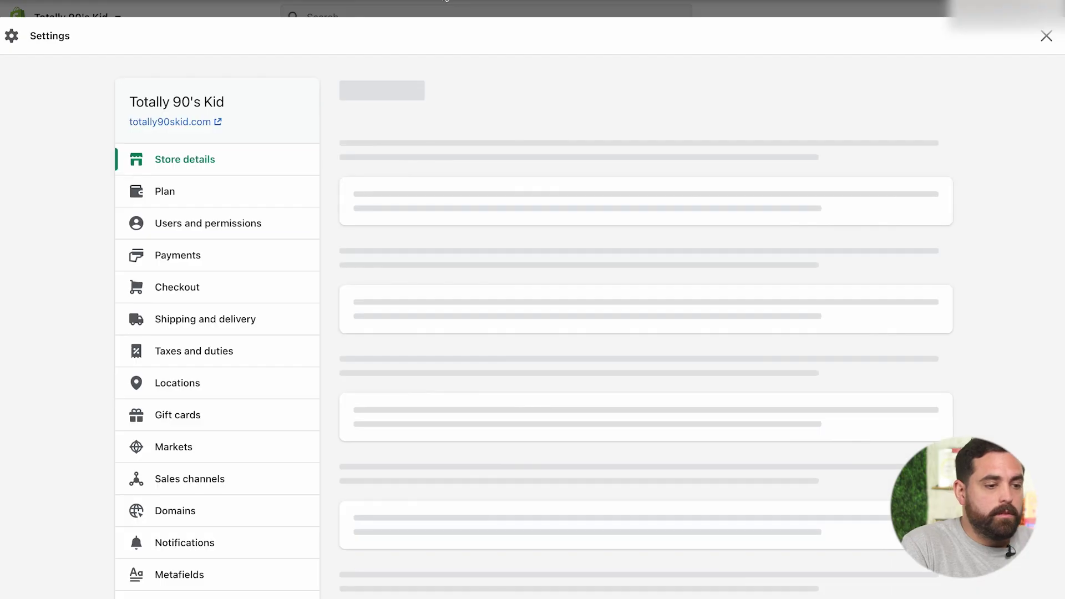
pyautogui.scroll(-3, 83, 348)
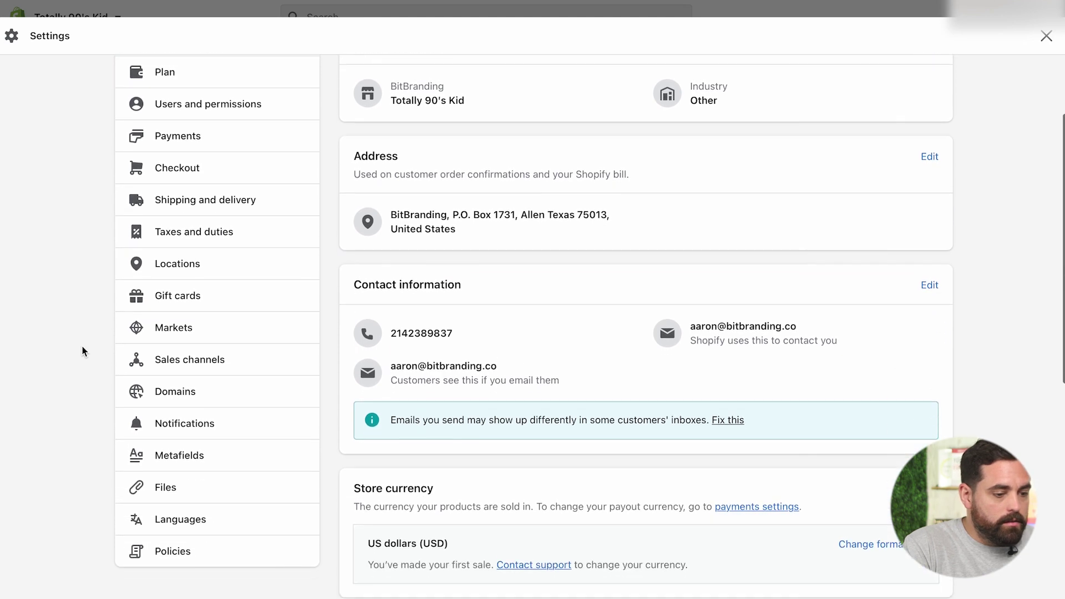
pyautogui.click(166, 478)
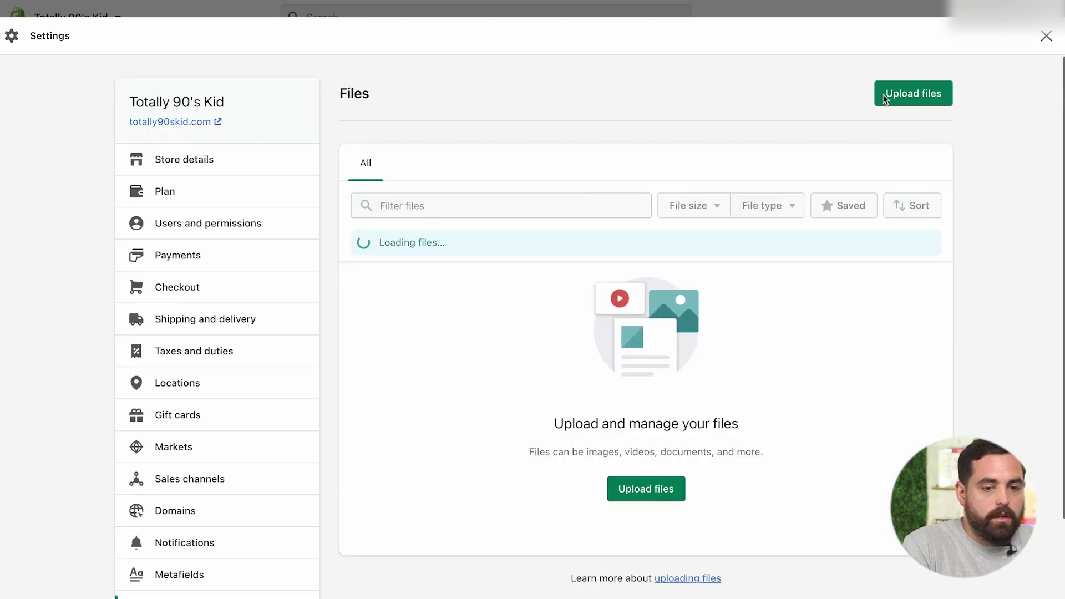
pyautogui.click(901, 94)
pyautogui.click(572, 112)
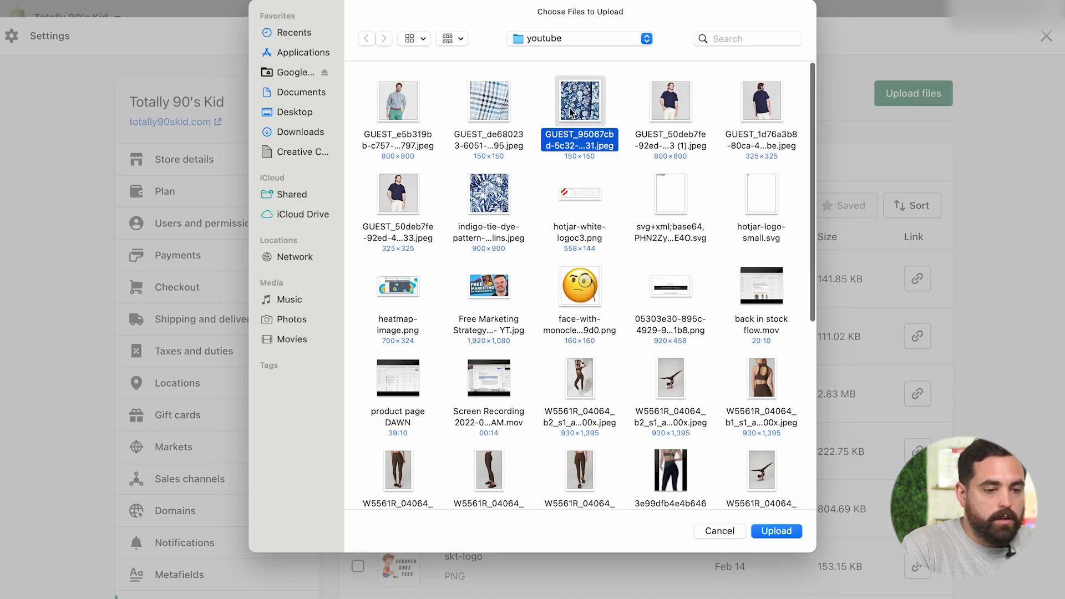
pyautogui.keyDown('super'); pyautogui.click(491, 112); pyautogui.keyUp('super')
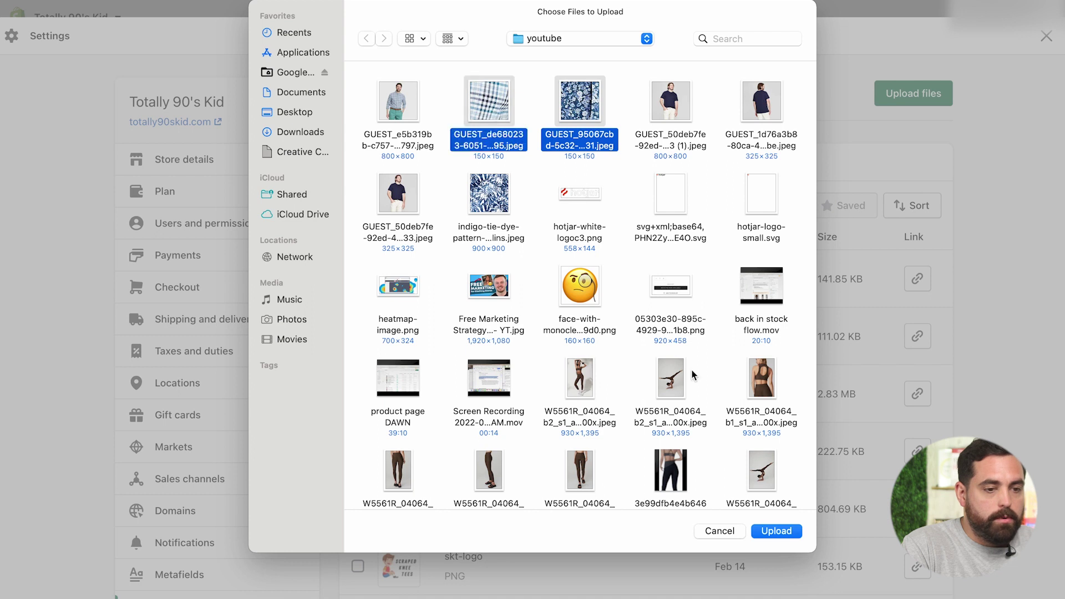
pyautogui.click(779, 532)
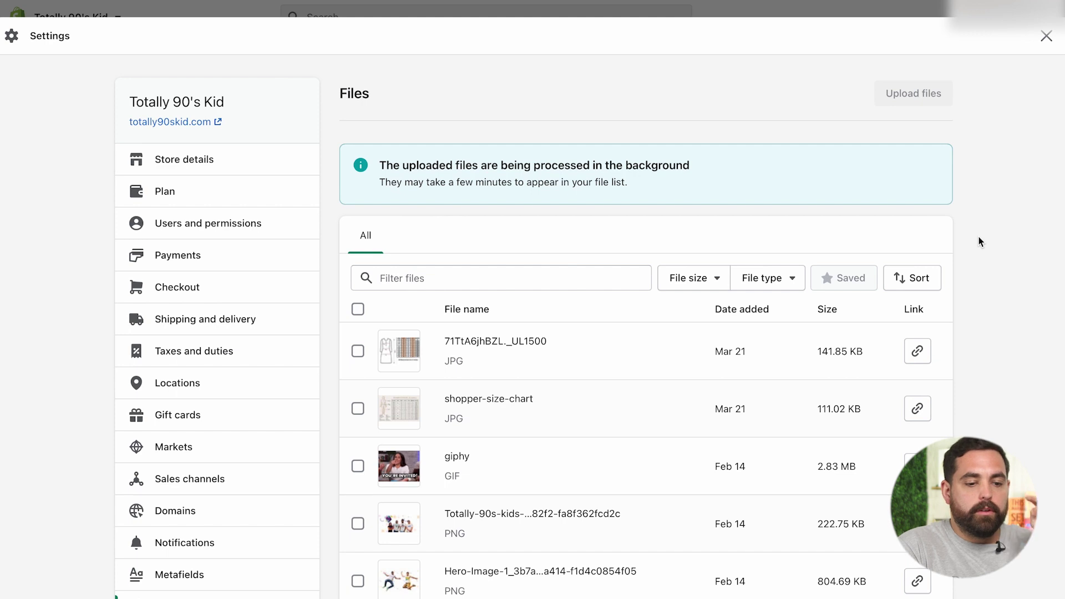
pyautogui.scroll(-15, 979, 239)
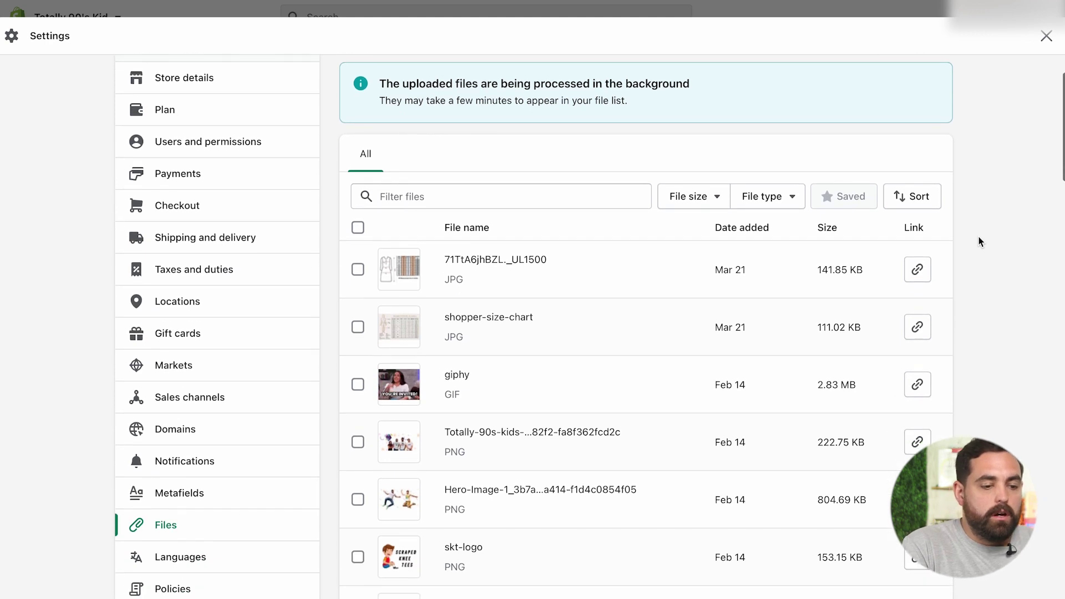
pyautogui.scroll(-15, 979, 239)
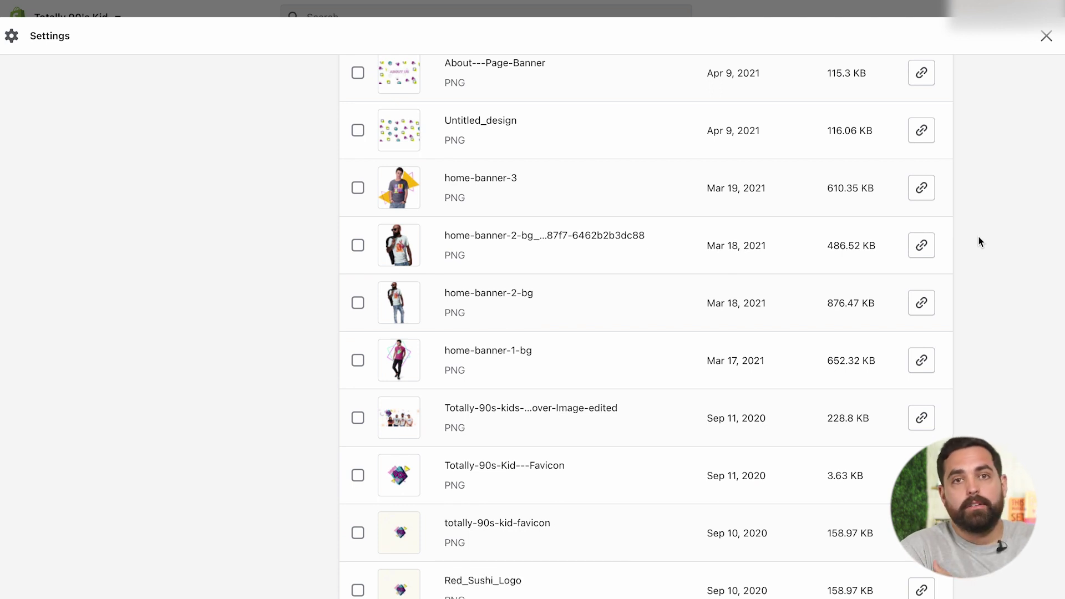
pyautogui.scroll(-12, 978, 238)
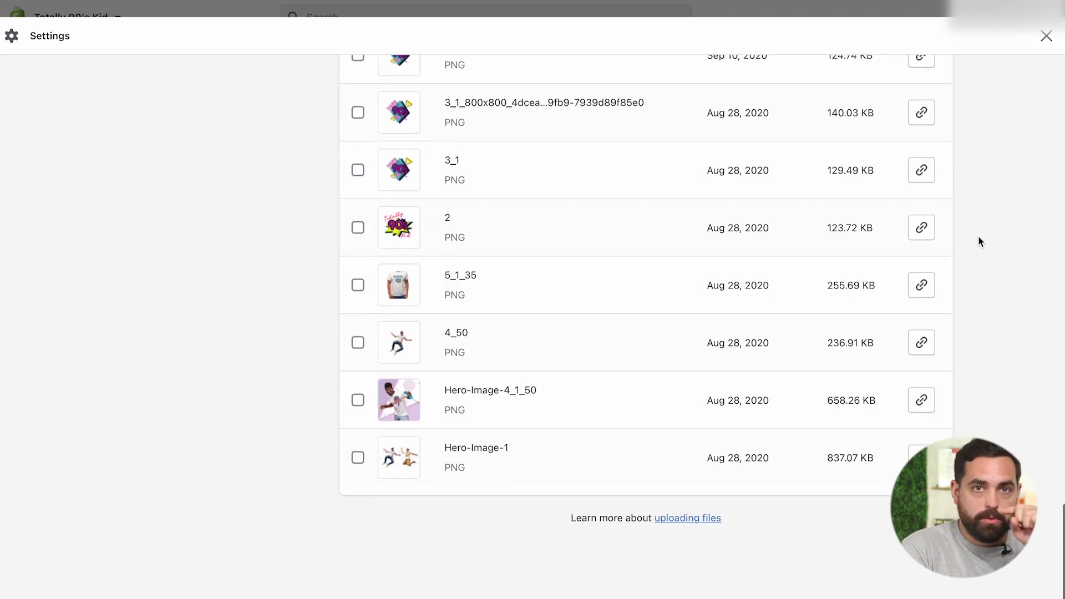
pyautogui.scroll(15, 979, 242)
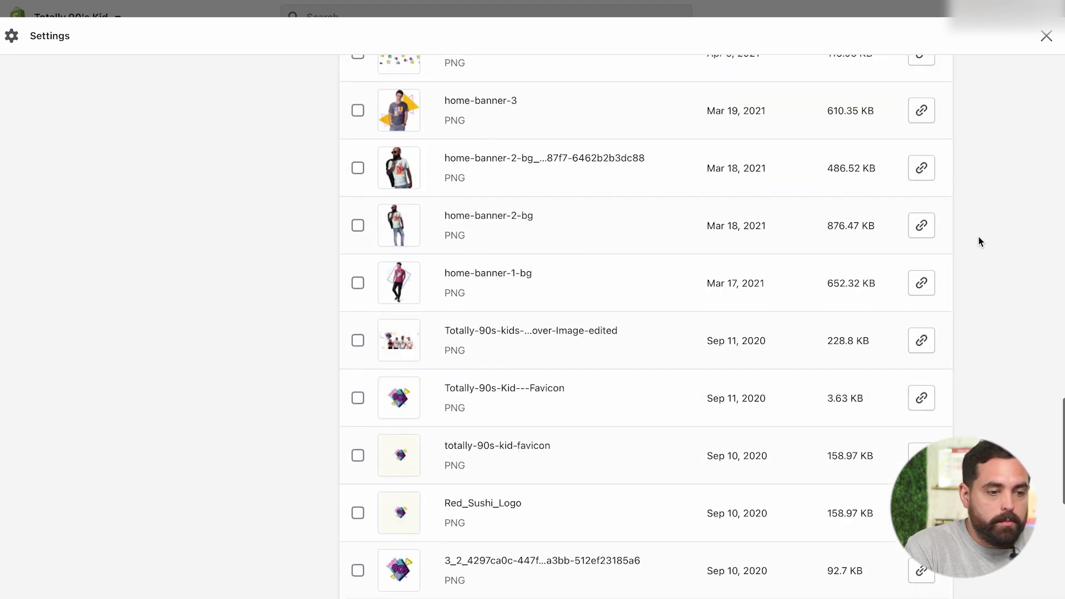
pyautogui.scroll(12, 978, 238)
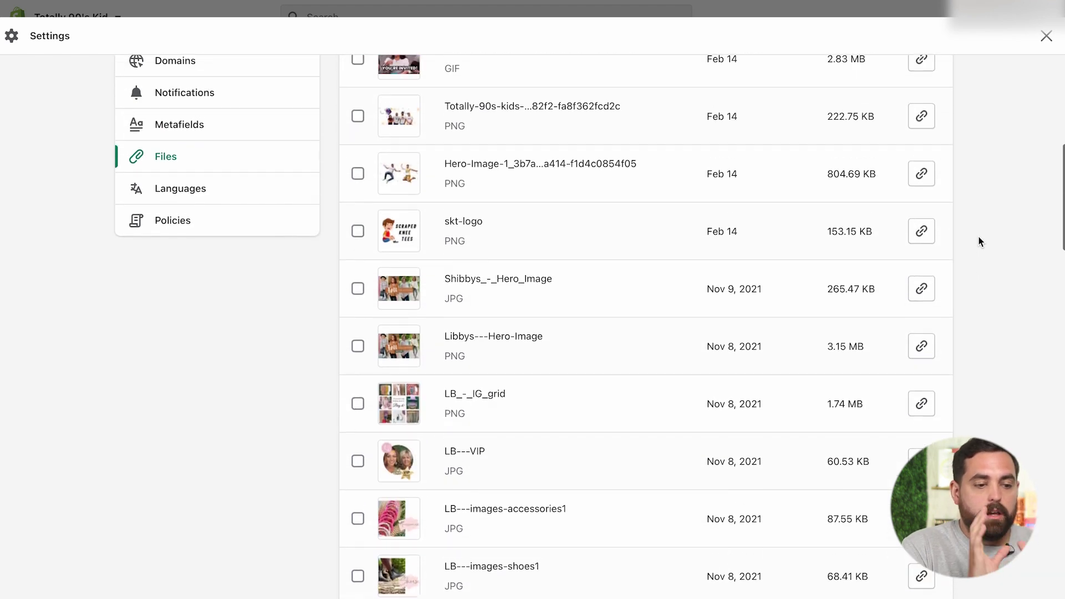
pyautogui.scroll(-15, 978, 241)
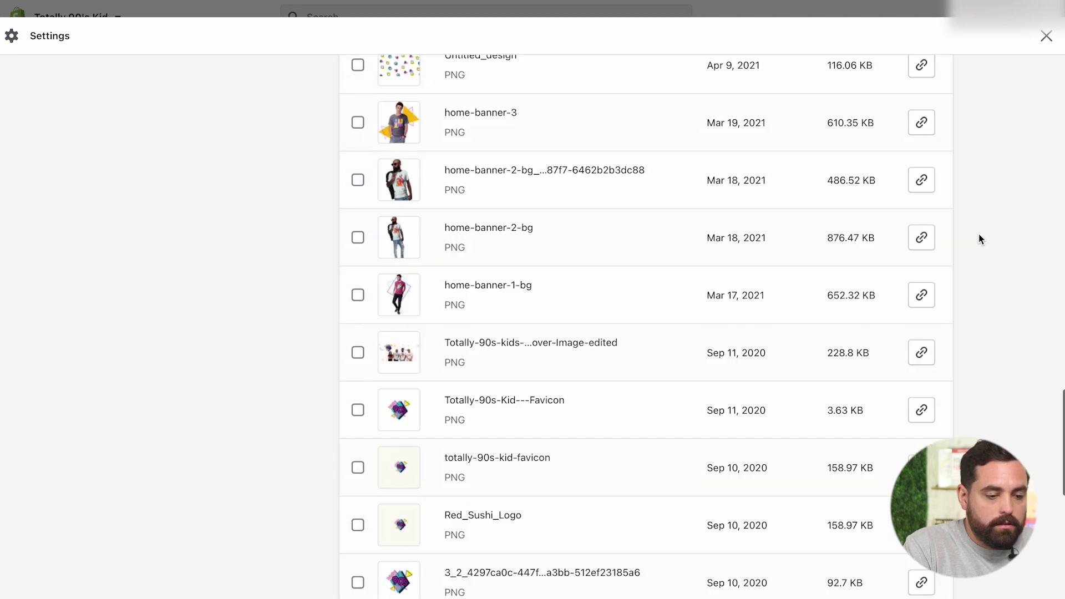
# Step: Copy the uploaded plaid pattern's file link into the Allure Blue variant's Image metafield and save the variant
pyautogui.scroll(20, 979, 239)
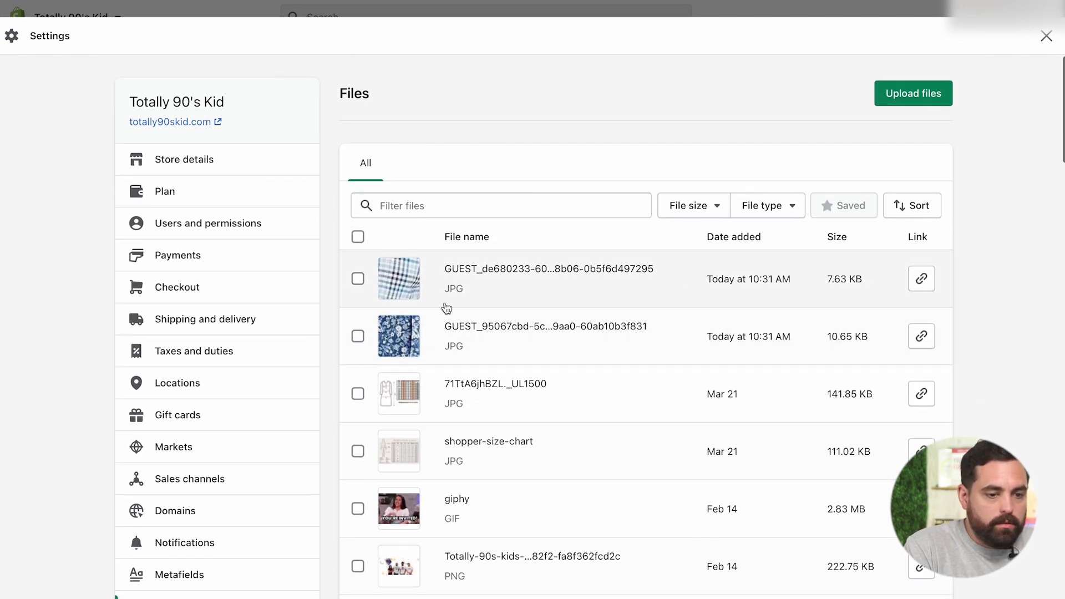
pyautogui.click(921, 279)
pyautogui.click(1046, 35)
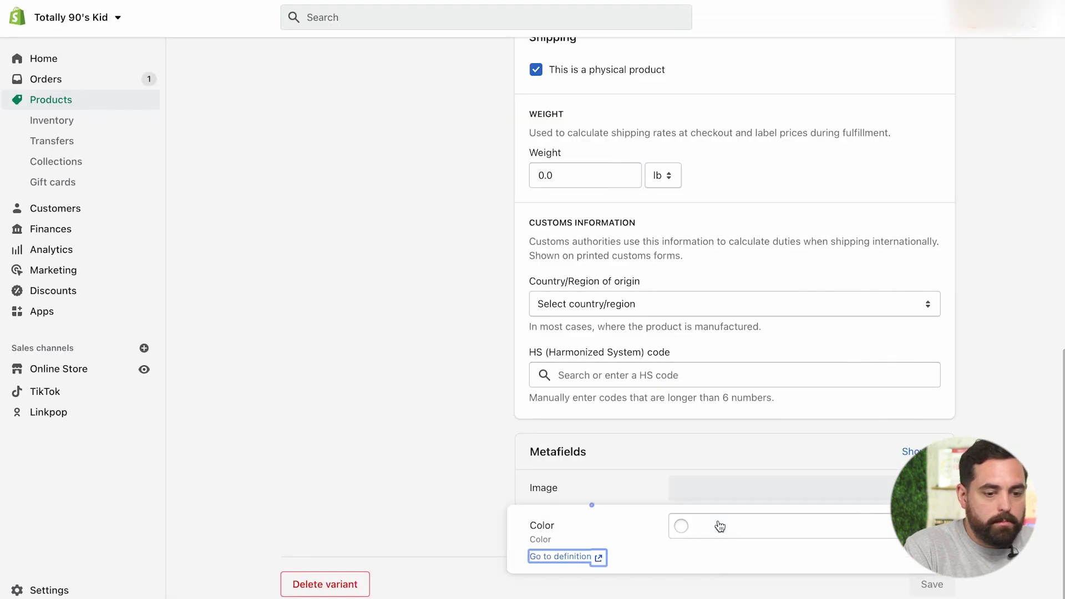
pyautogui.click(737, 491)
pyautogui.hotkey('ctrl', 'v')
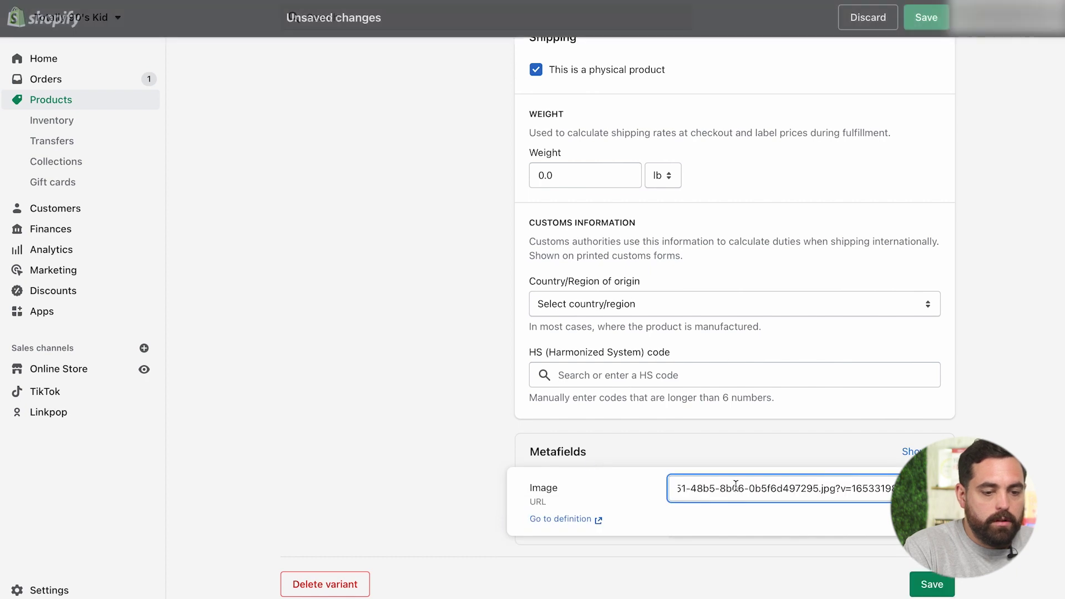
pyautogui.click(929, 585)
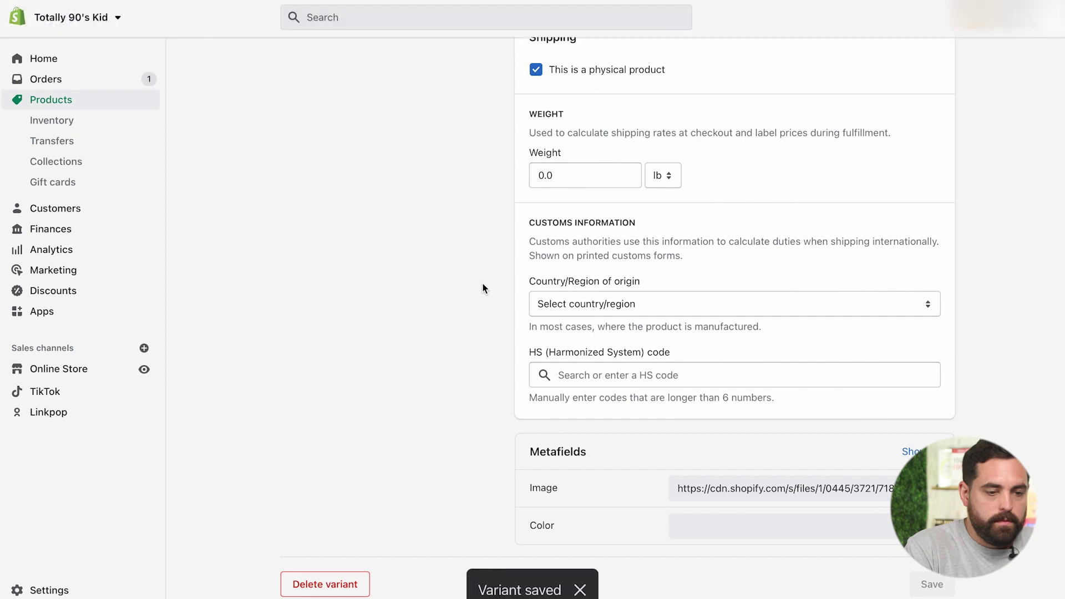
# Step: Copy the uploaded blue floral pattern's file link into the Beam Blue variant's Image metafield and save the variant
pyautogui.click(357, 340)
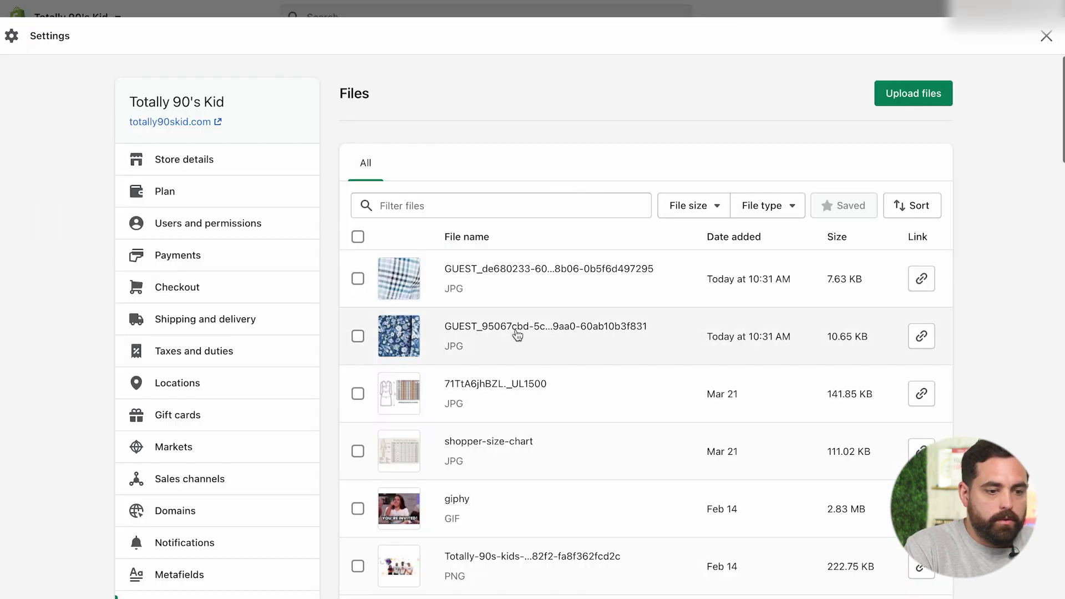
pyautogui.click(921, 338)
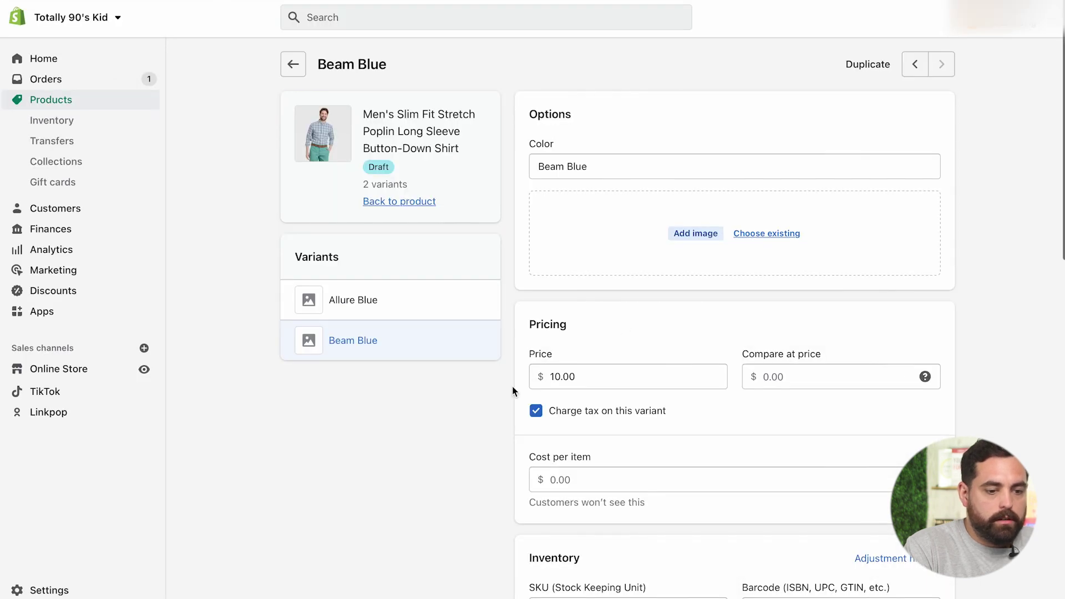
pyautogui.scroll(-10, 511, 391)
pyautogui.click(716, 495)
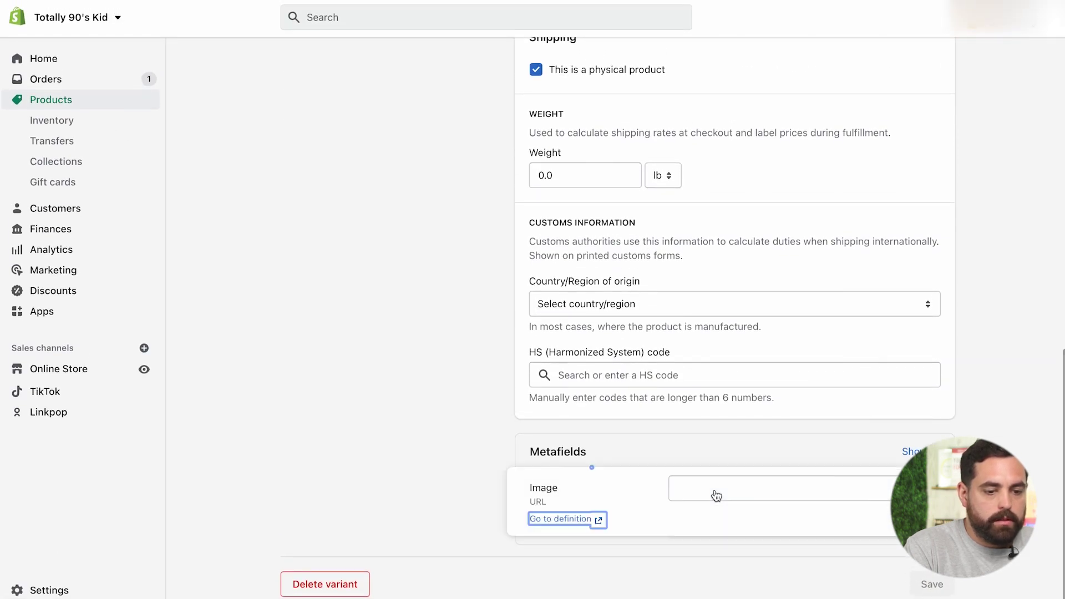
pyautogui.click(734, 487)
pyautogui.press('super+v')
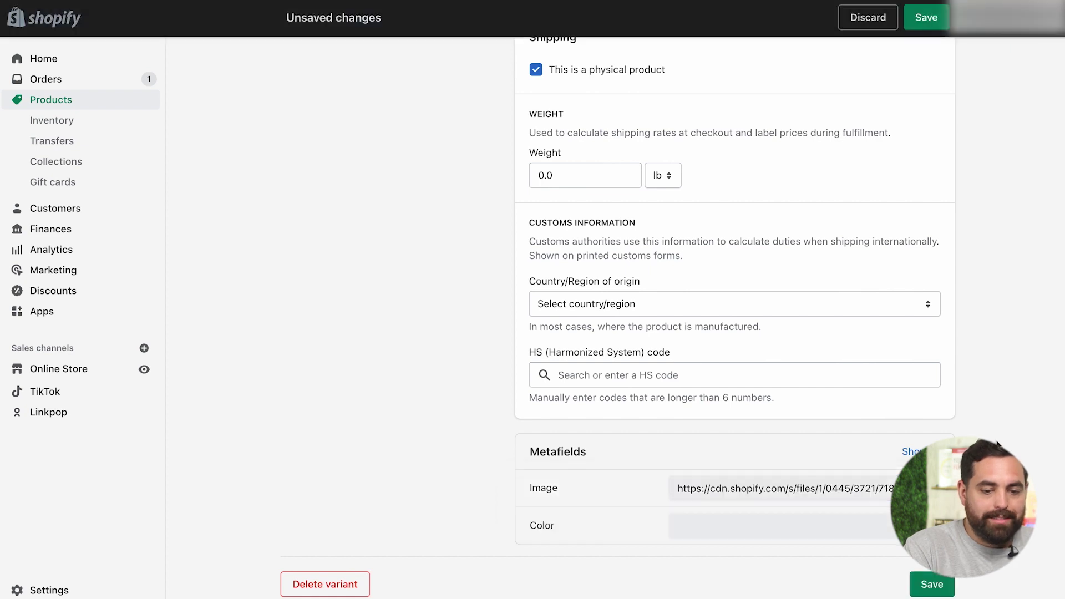
pyautogui.click(932, 583)
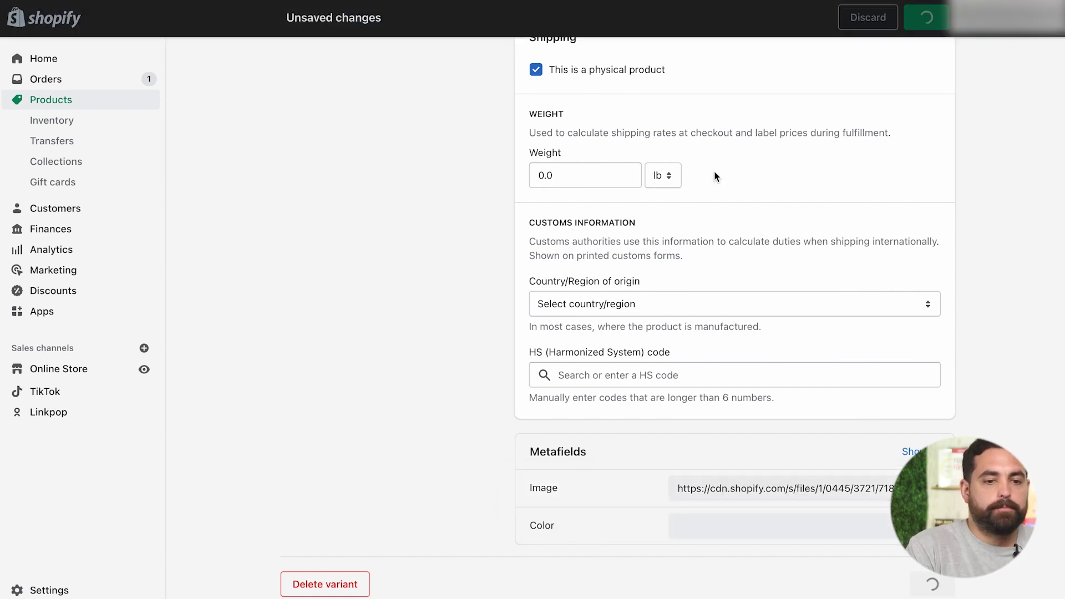
# Step: Return to the button-down shirt's product page, set its status to Active, and save the product
pyautogui.scroll(15, 497, 149)
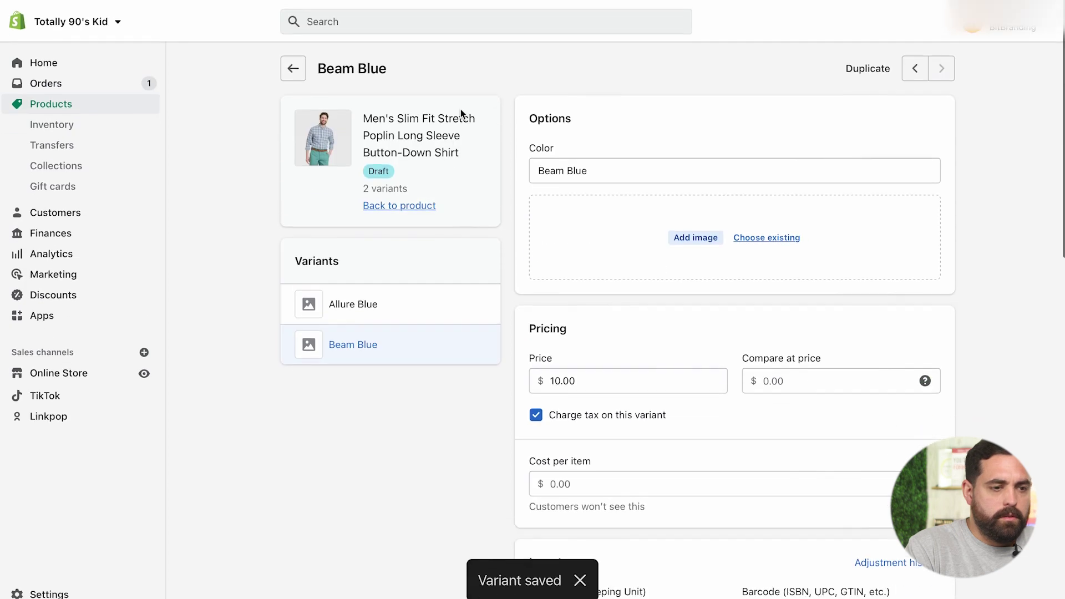
pyautogui.click(294, 65)
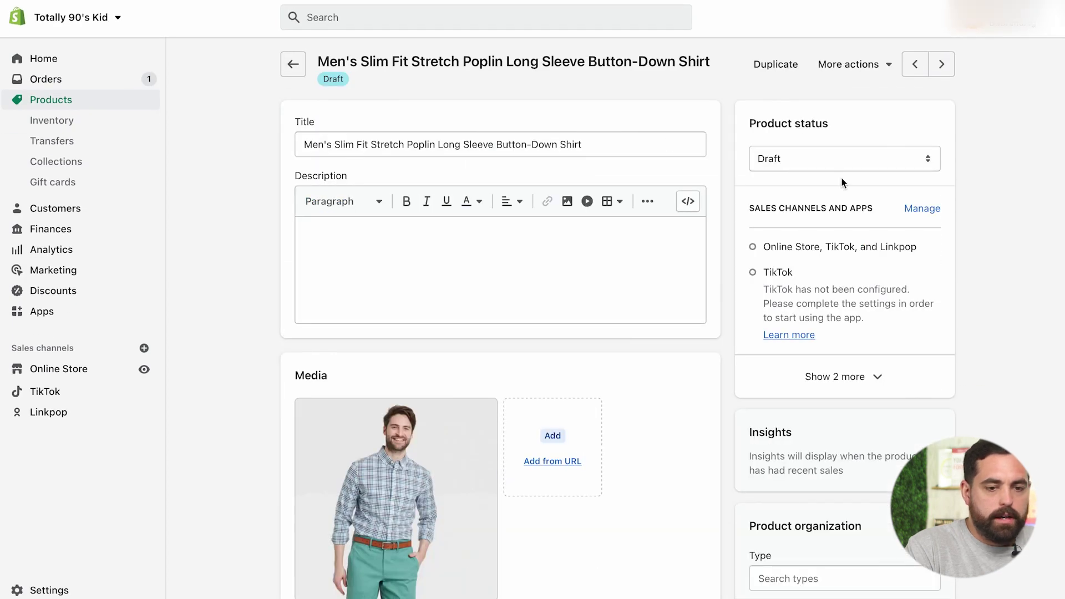
pyautogui.click(832, 159)
pyautogui.click(775, 137)
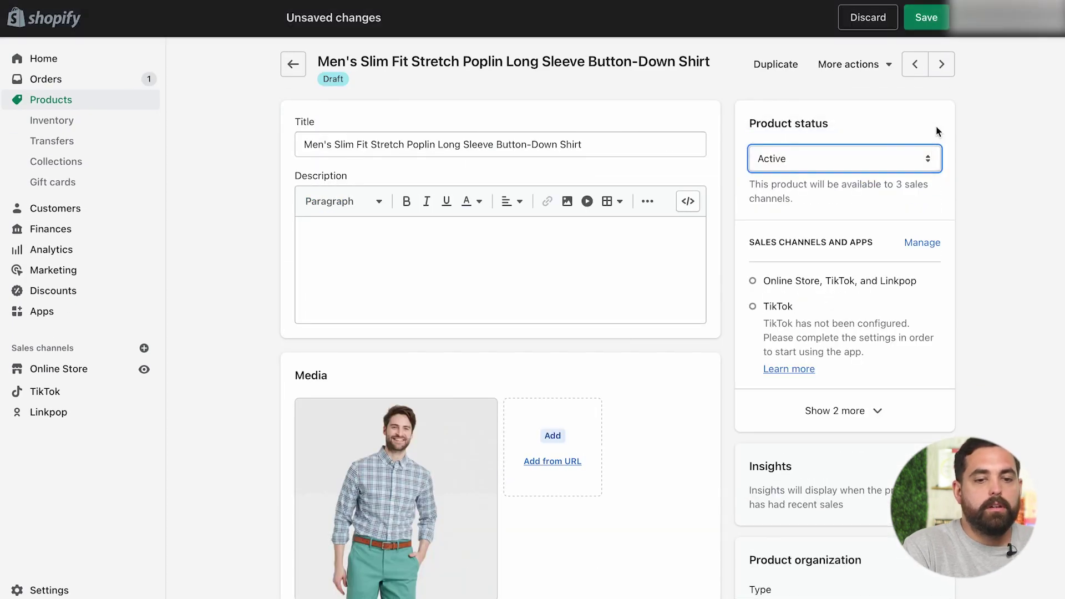
pyautogui.click(922, 18)
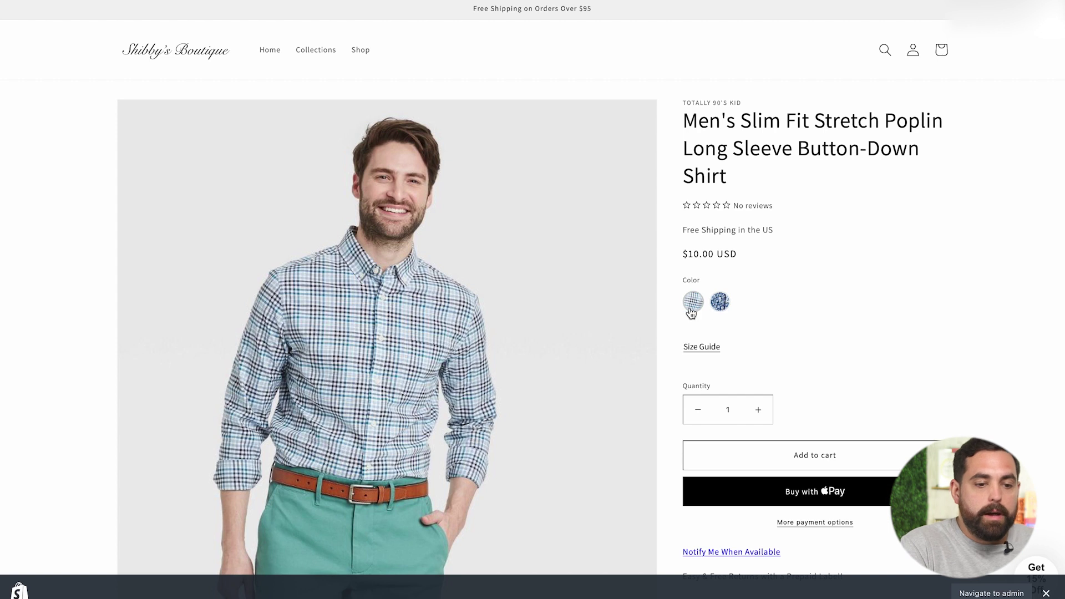
# Step: Test the plaid and floral pattern swatches on the shirt's storefront product page
pyautogui.click(721, 303)
pyautogui.click(707, 304)
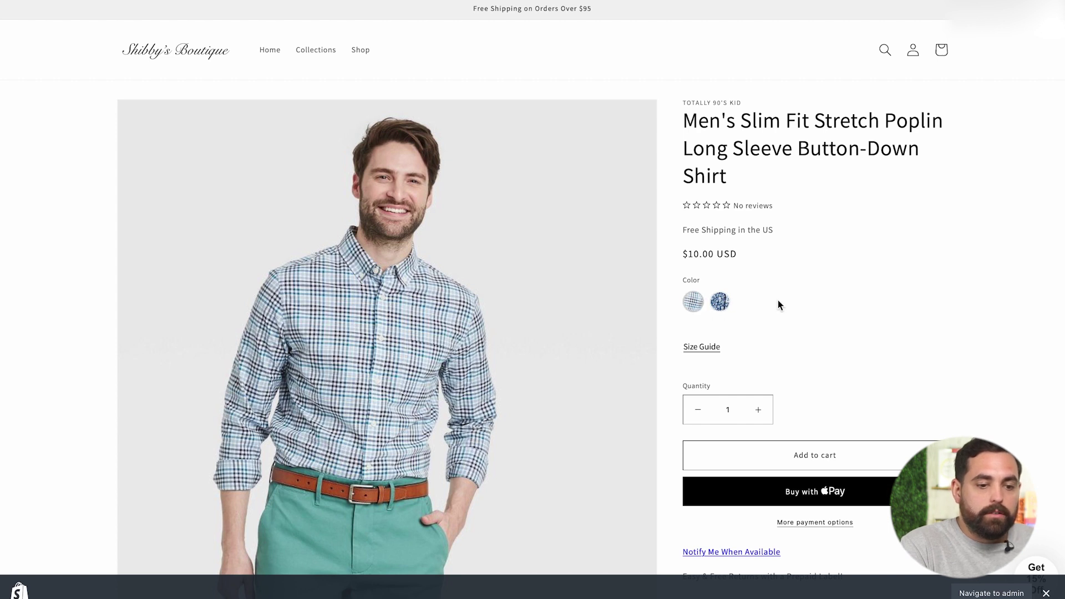